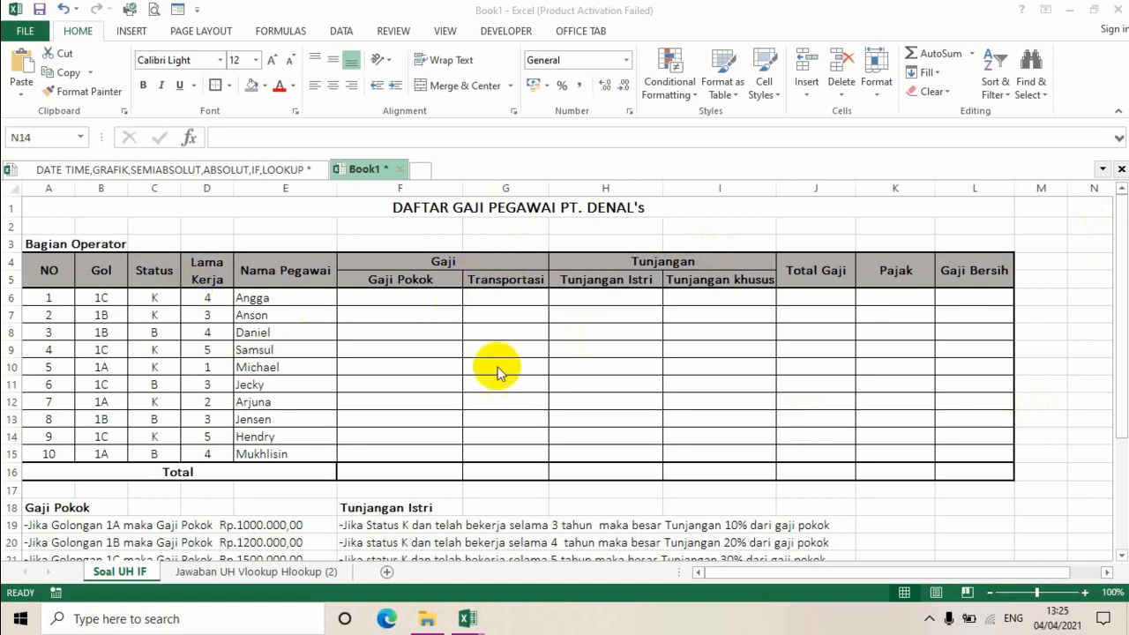
- Examine the payroll table and the rules below it for Gaji Pokok, Transportasi, Tunjangan Istri, Tunjangan khusus and Pajak
left_click(485, 409)
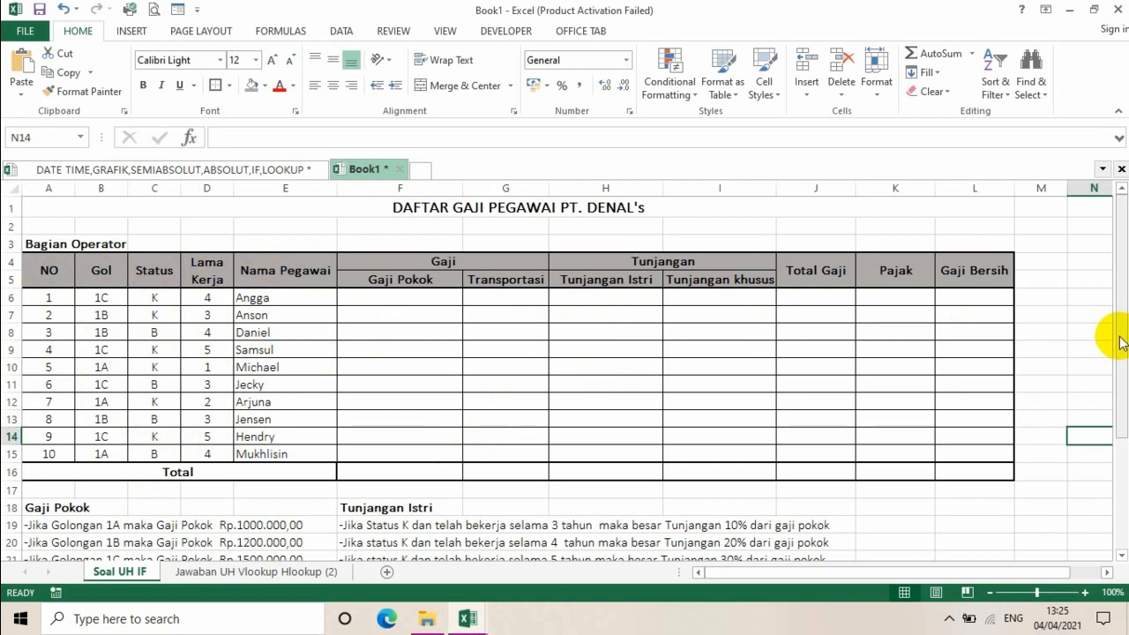
left_click_drag(1120, 342, 1124, 441)
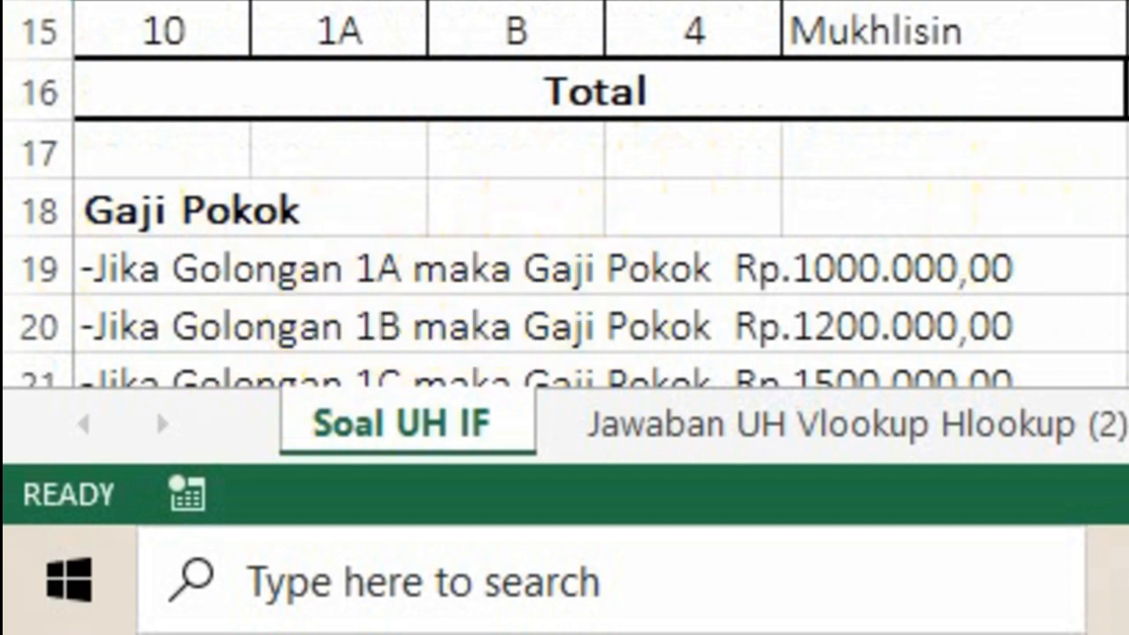
scroll(564, 194, "down", 1)
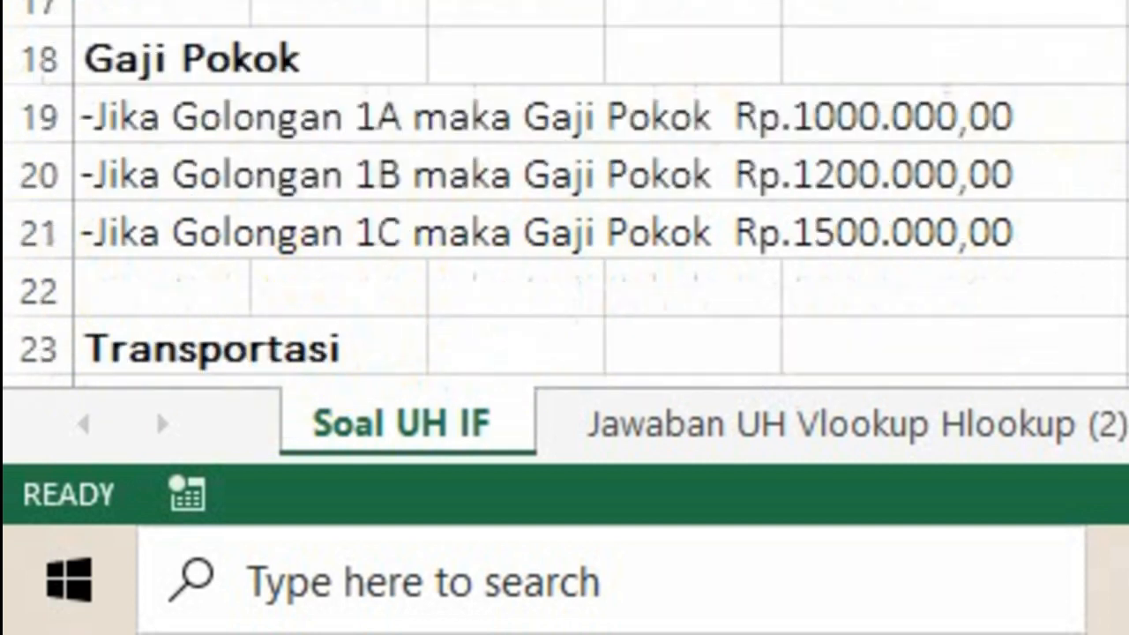
scroll(565, 194, "down", 2)
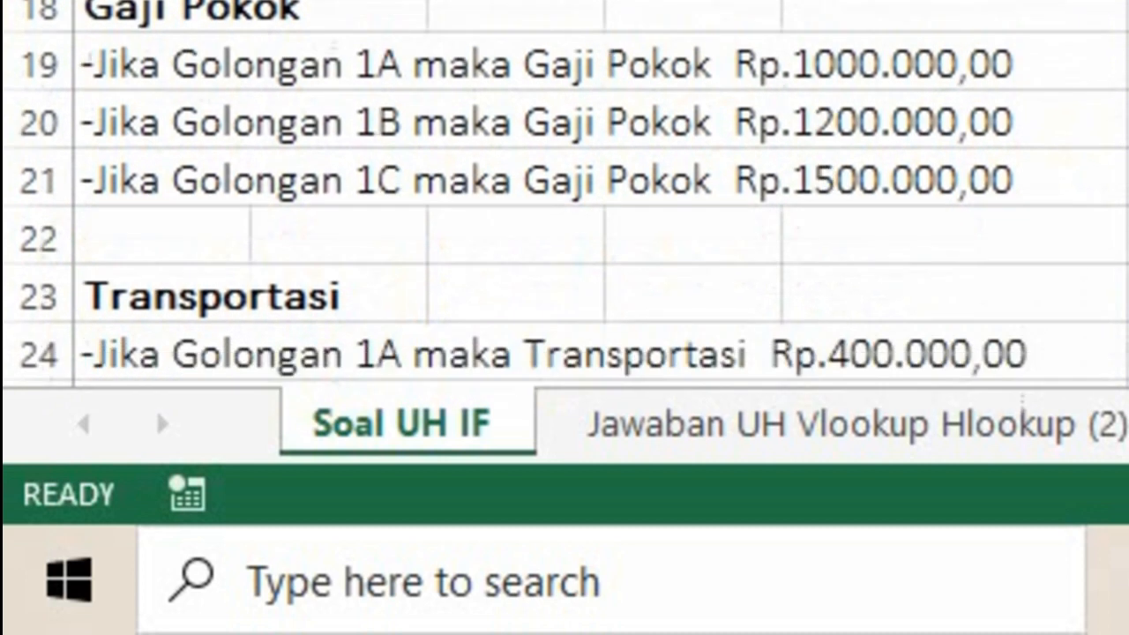
scroll(564, 194, "down", 1)
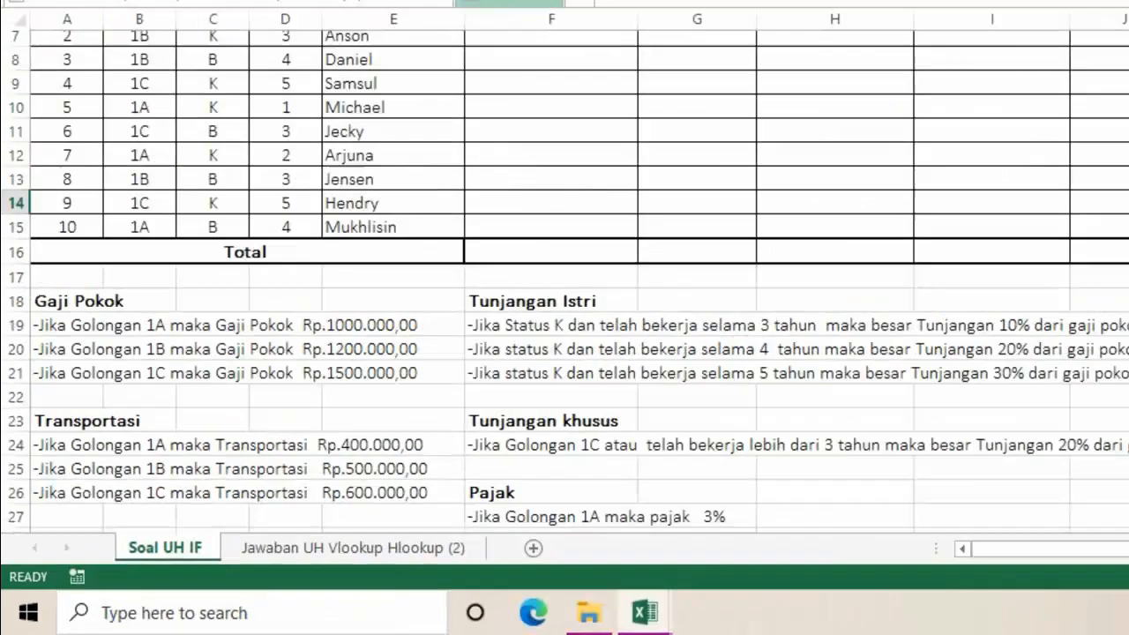
scroll(565, 194, "down", 1)
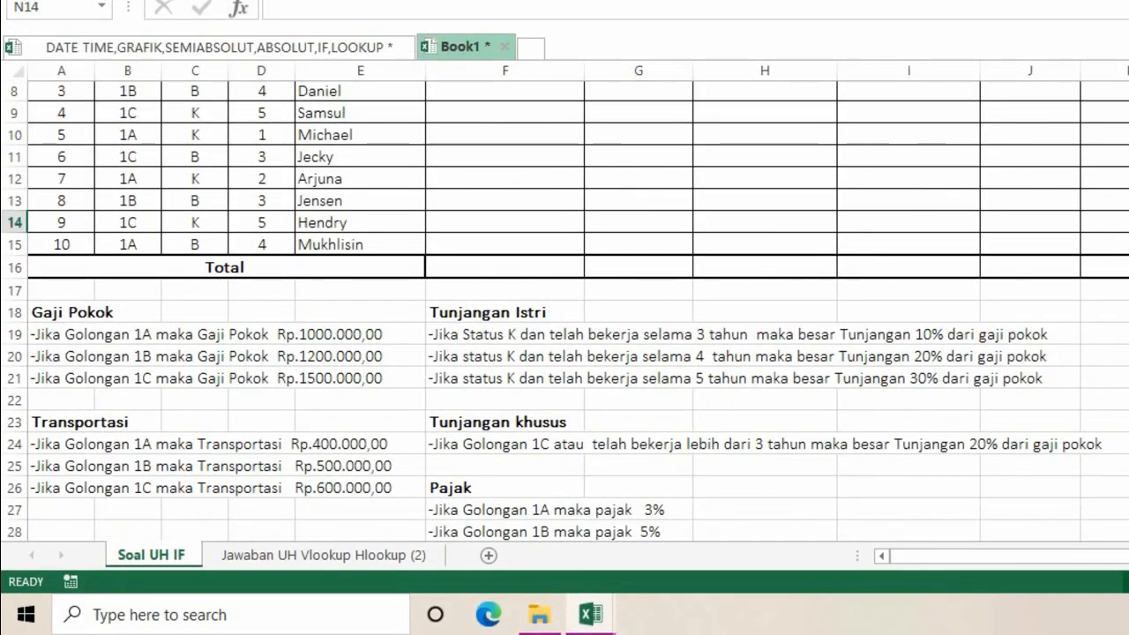
scroll(565, 308, "up", 2)
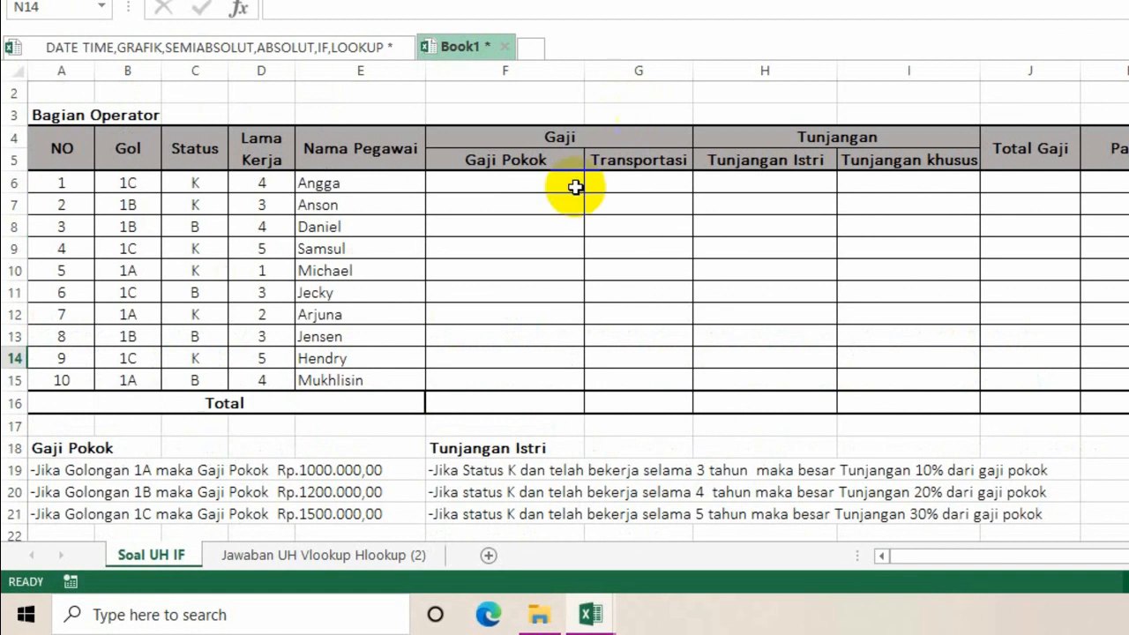
scroll(564, 308, "down", 3)
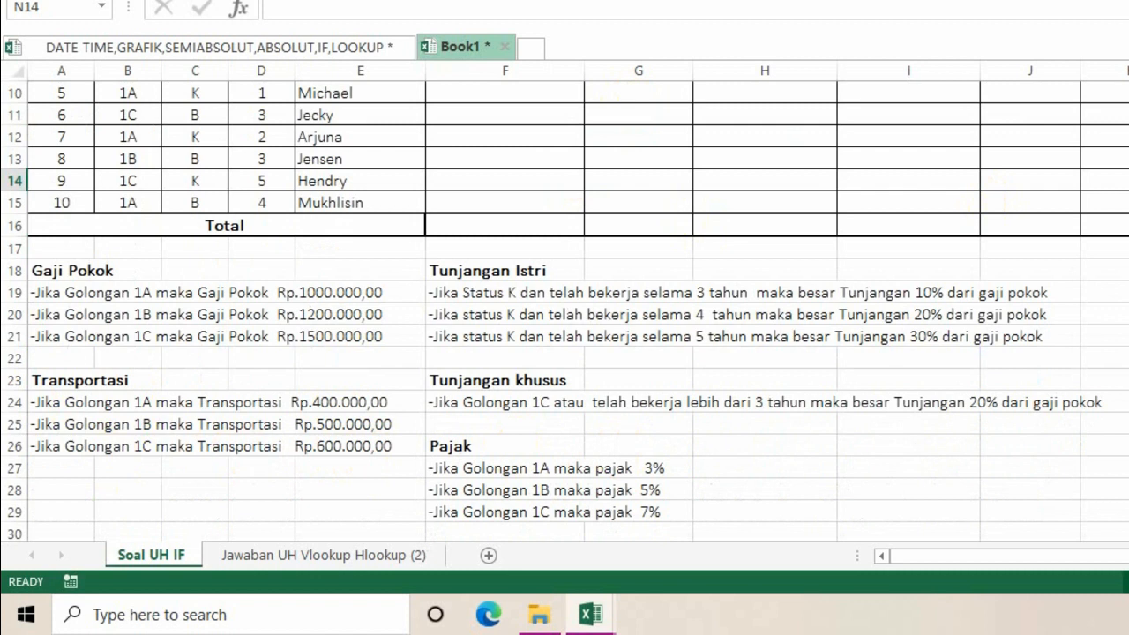
scroll(564, 300, "up", 2)
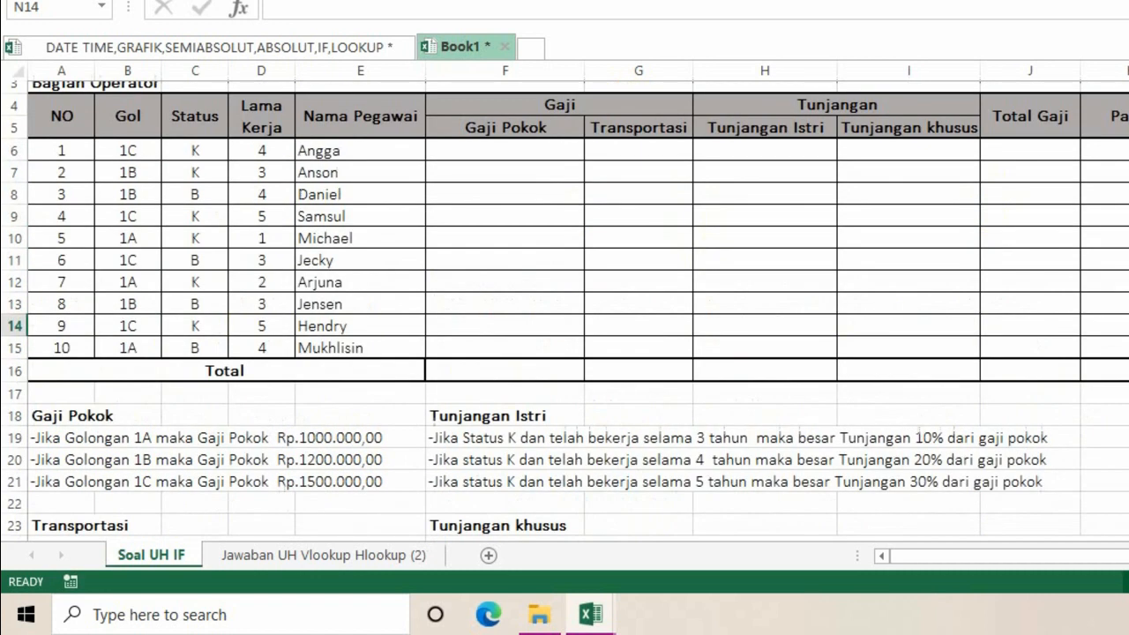
scroll(565, 311, "up", 1)
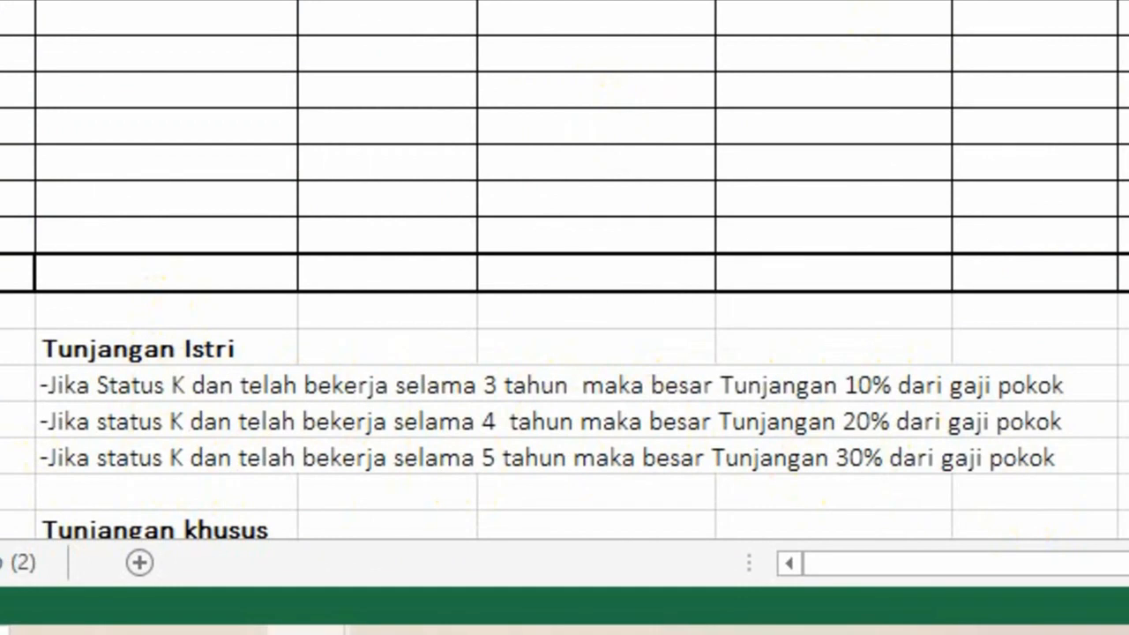
scroll(593, 337, "down", 2)
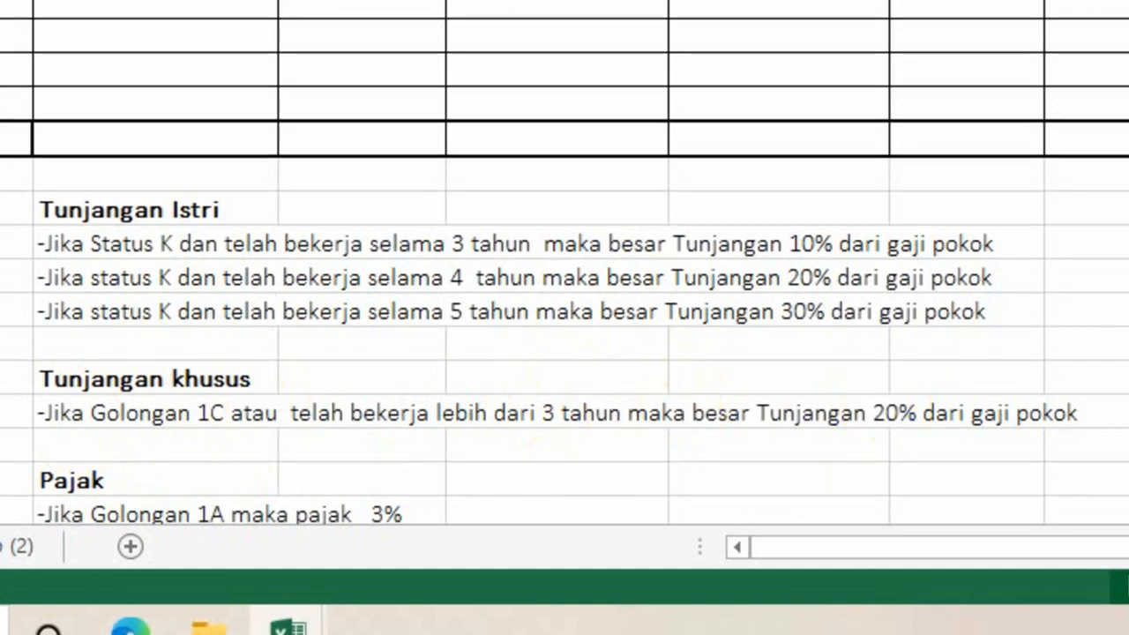
scroll(565, 291, "down", 1)
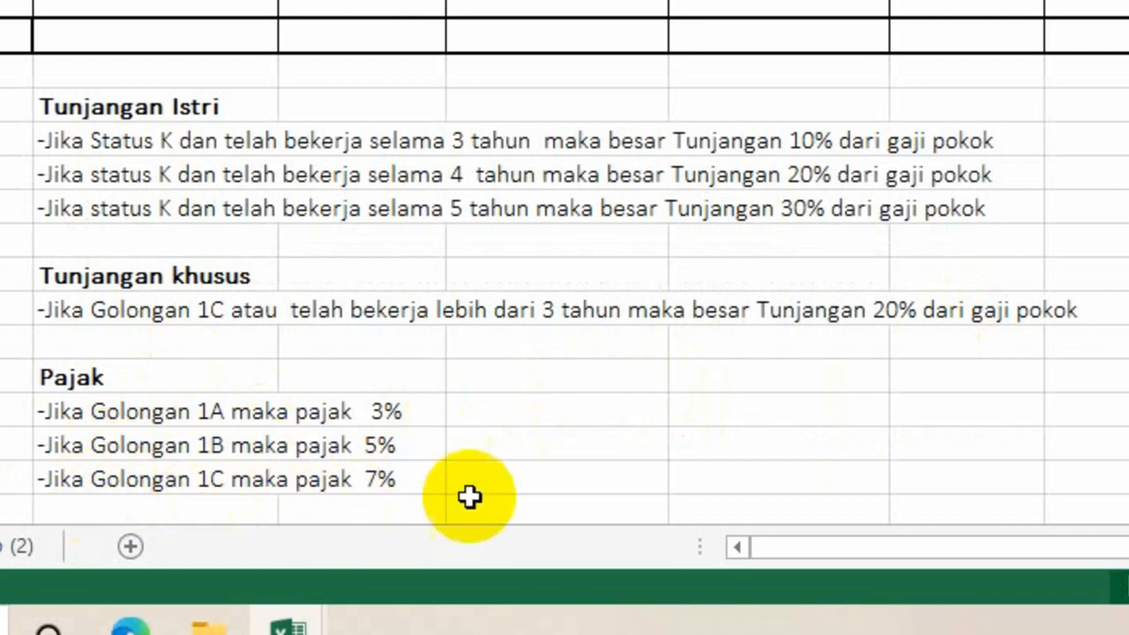
scroll(564, 292, "up", 3)
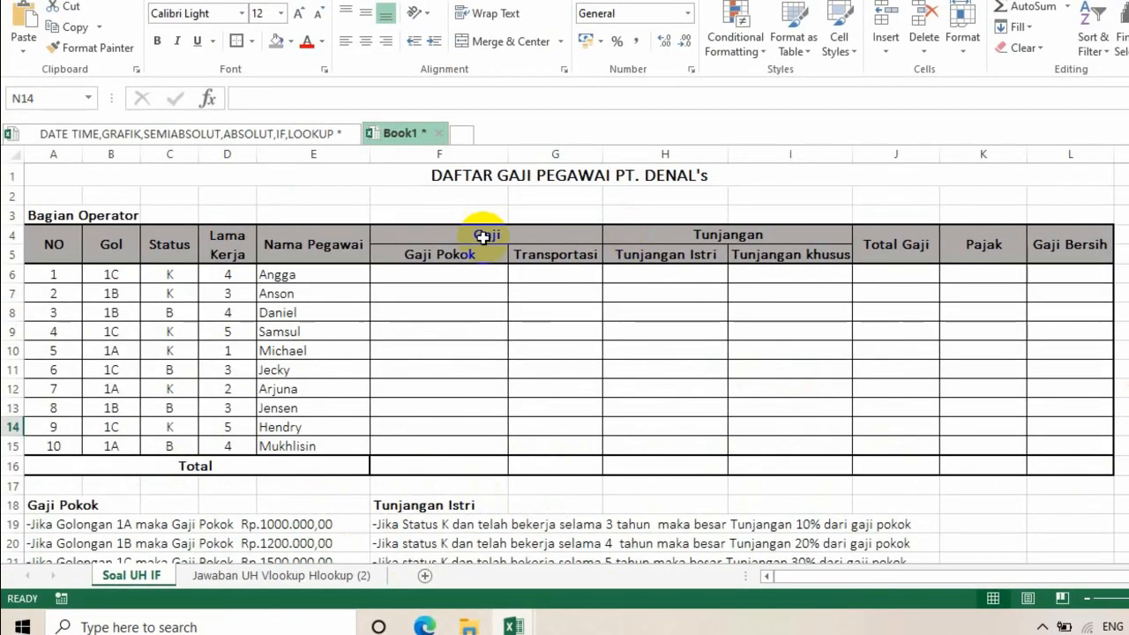
- Start an IF formula in Gaji Pokok cell F6 that tests B6="1A" and gives 1000000 when true
left_click(413, 273)
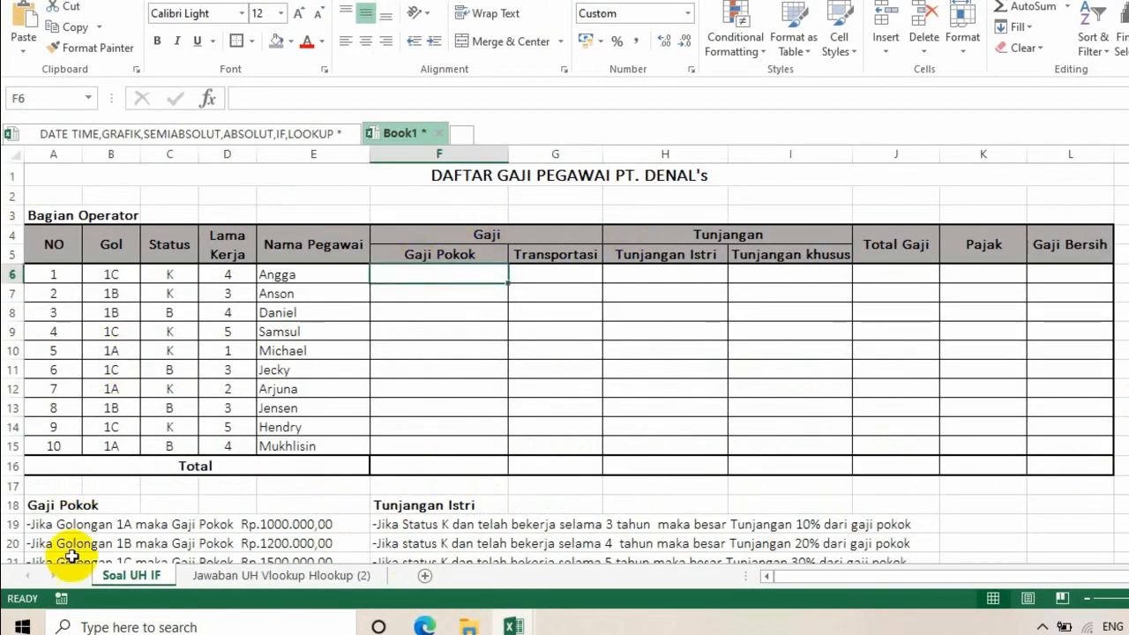
type("=")
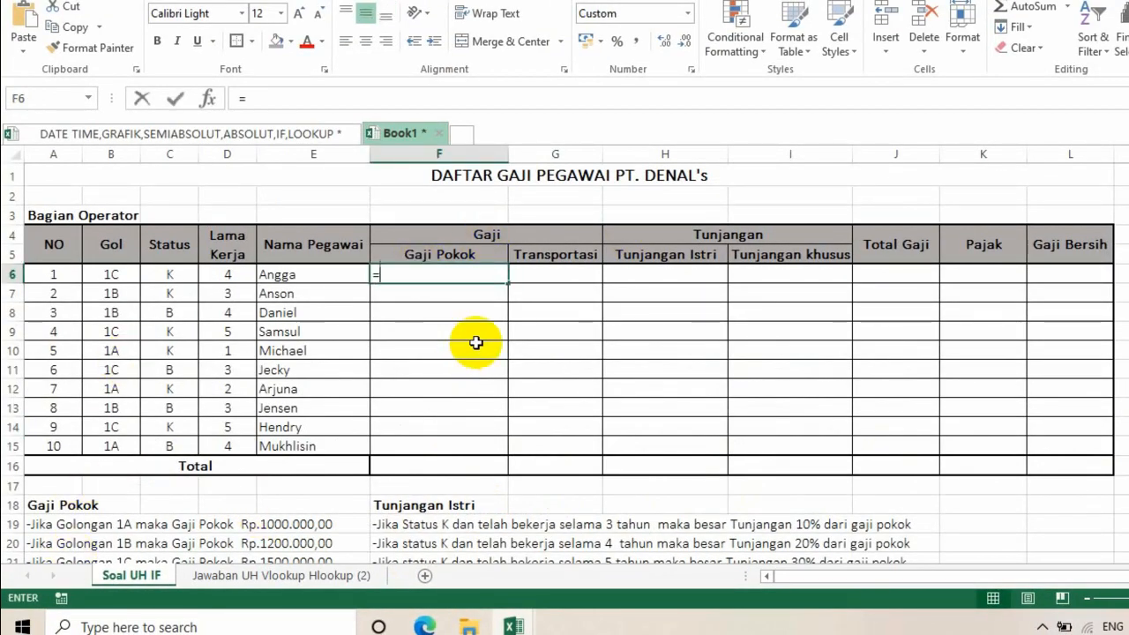
type("IF(")
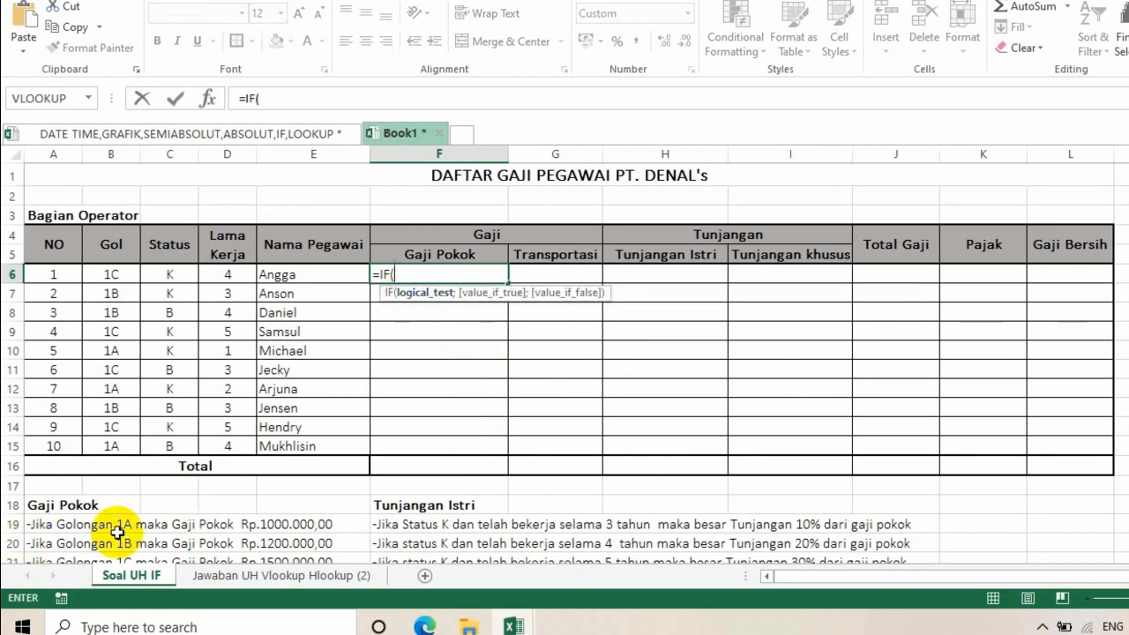
left_click(109, 279)
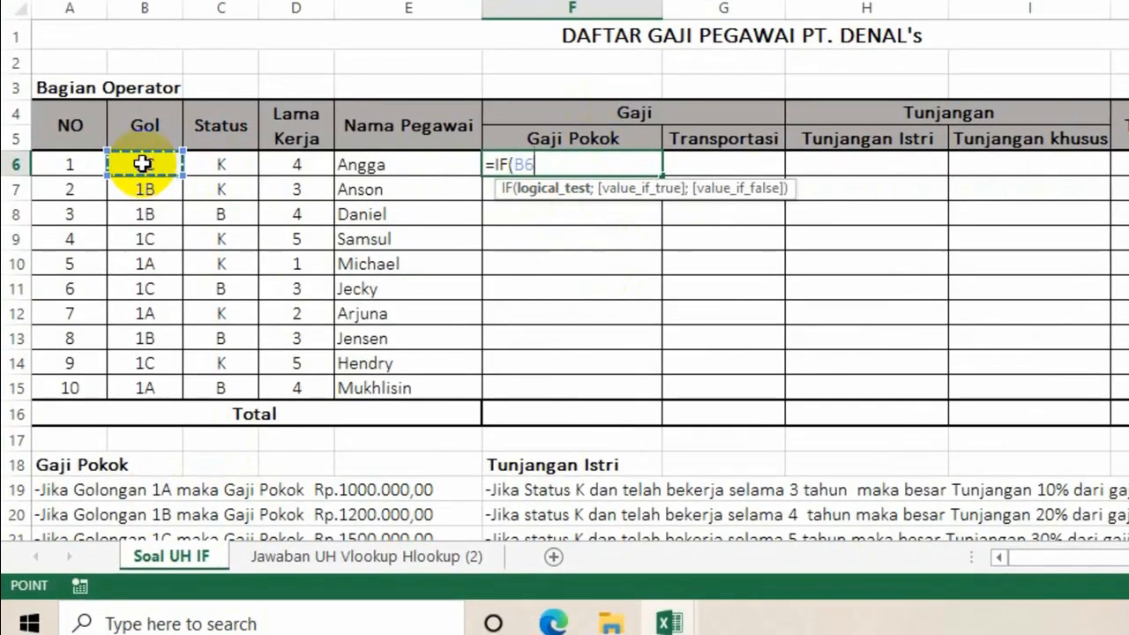
type("=\"")
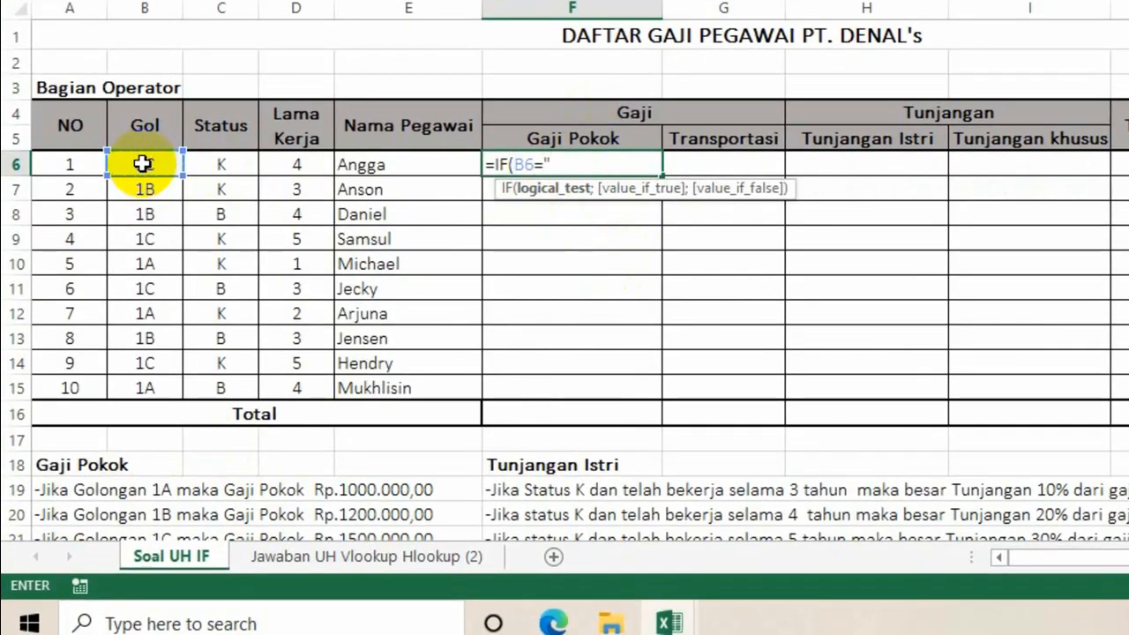
type("1A")
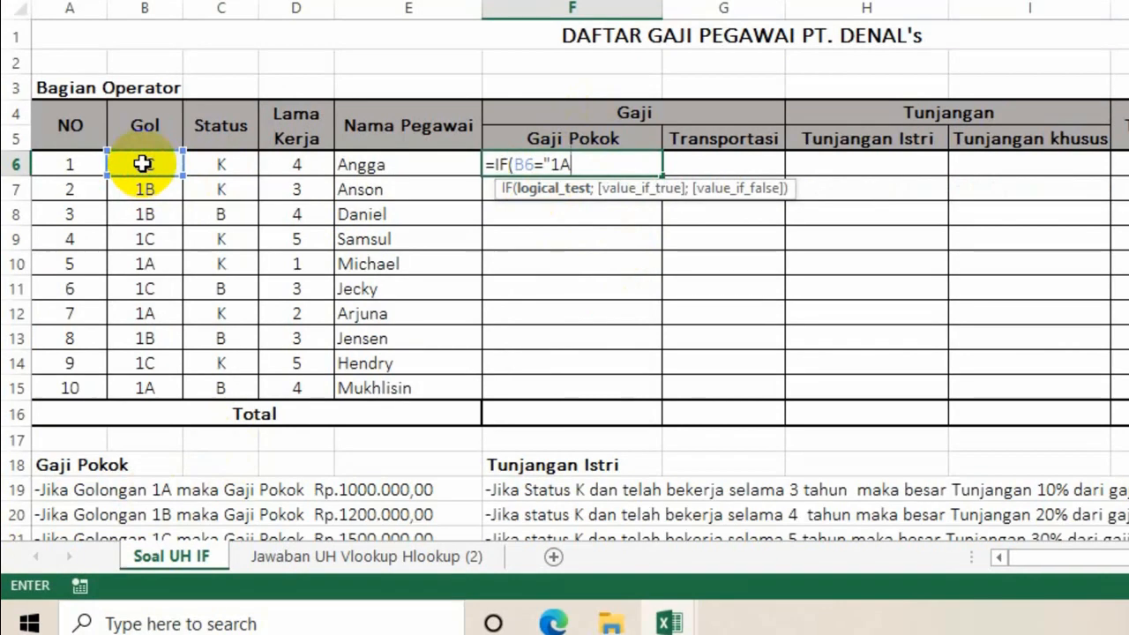
type("\"")
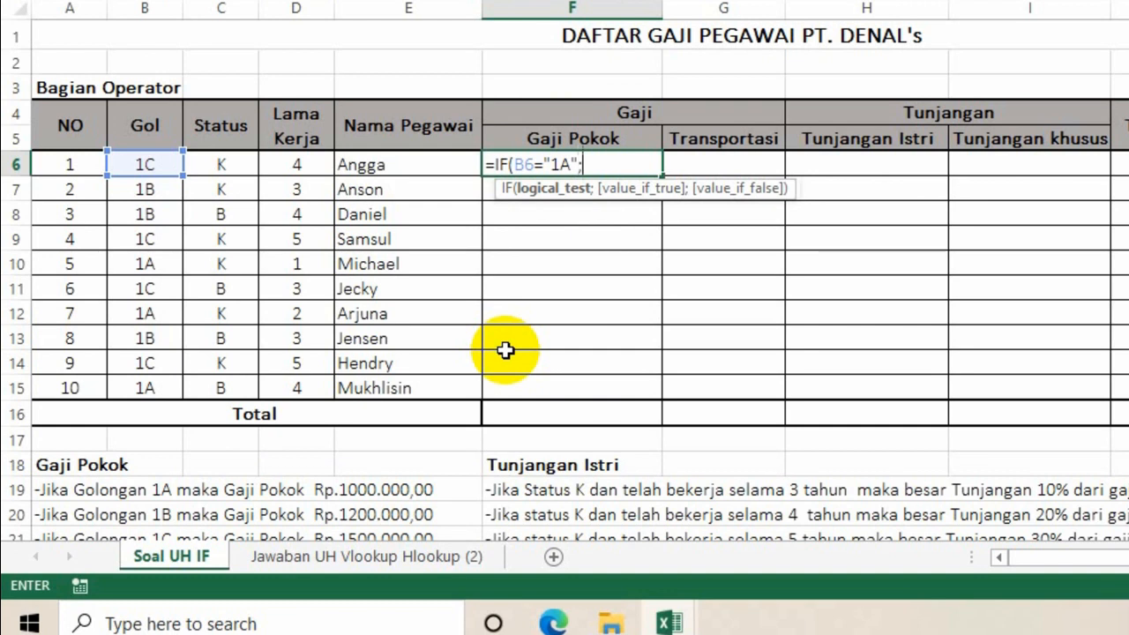
type(";")
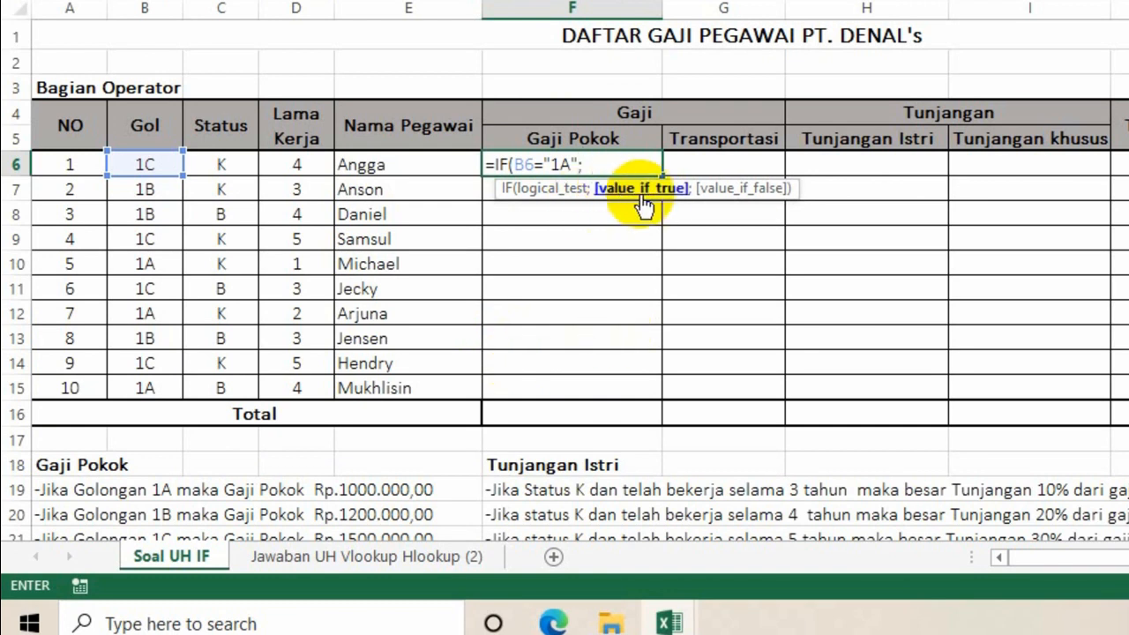
type("10")
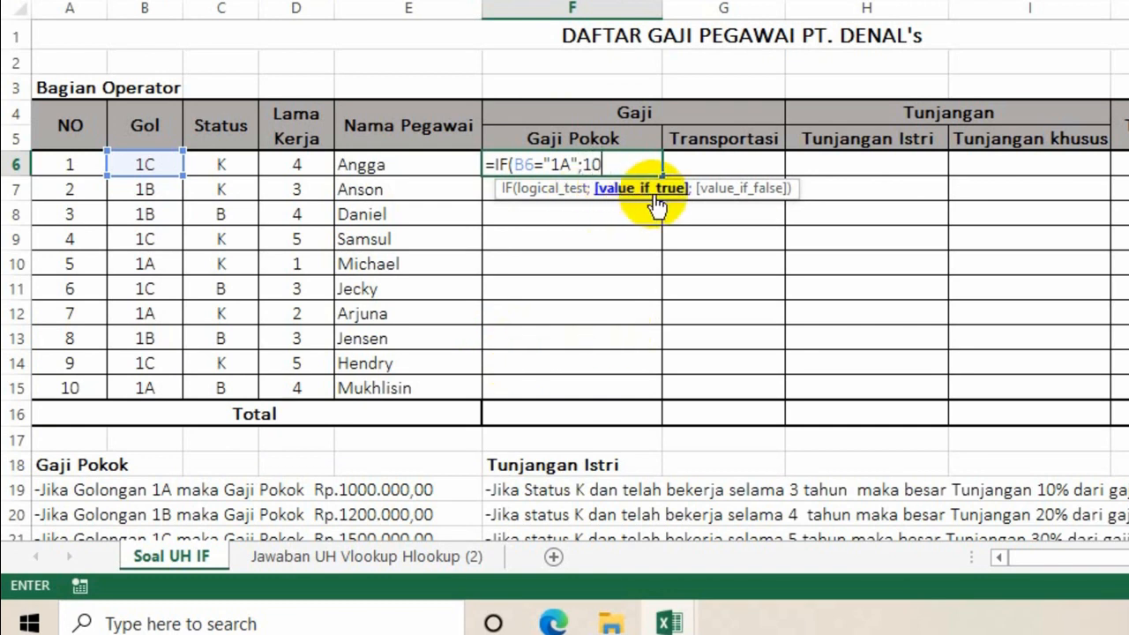
type("00000;")
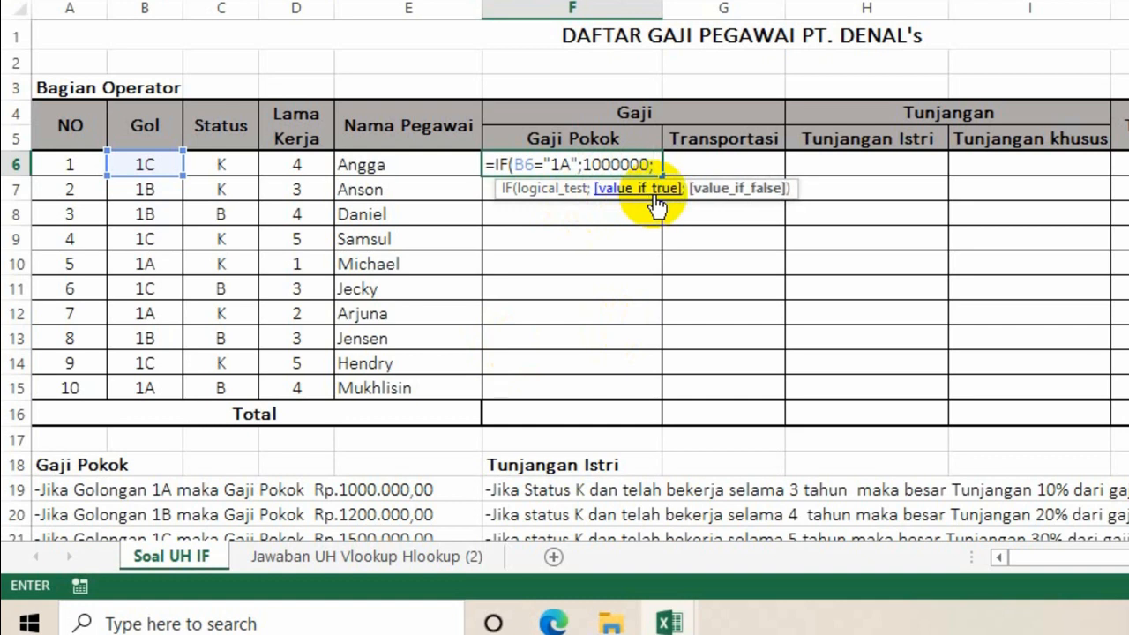
- Nest a second IF as the false value in F6, testing B6="1B" and giving 1200000 when true
type("I")
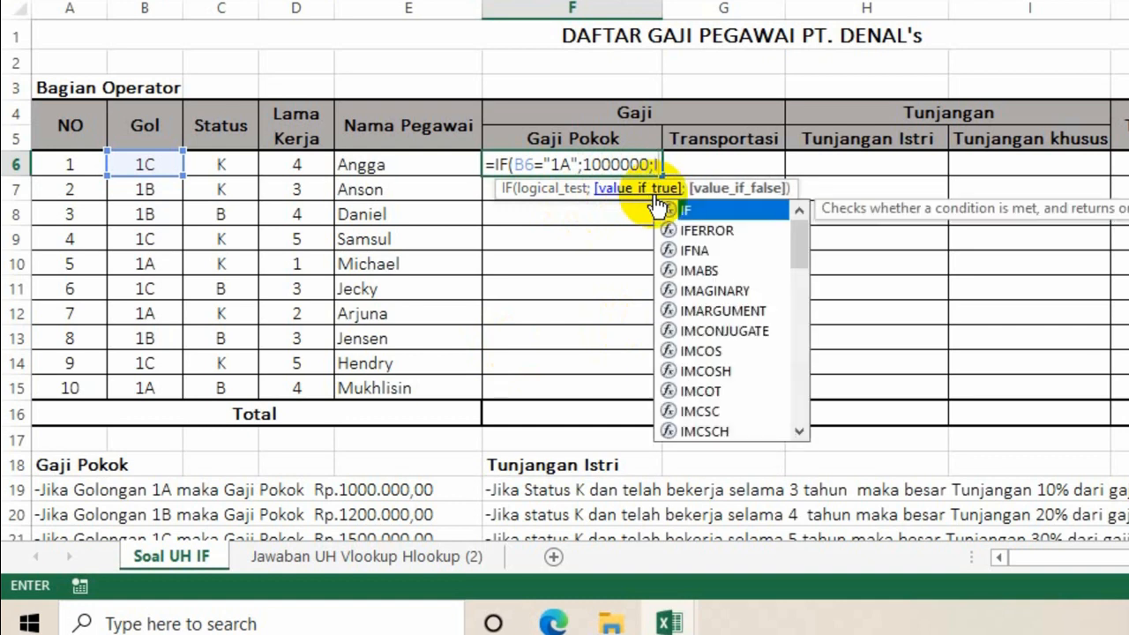
type("F(")
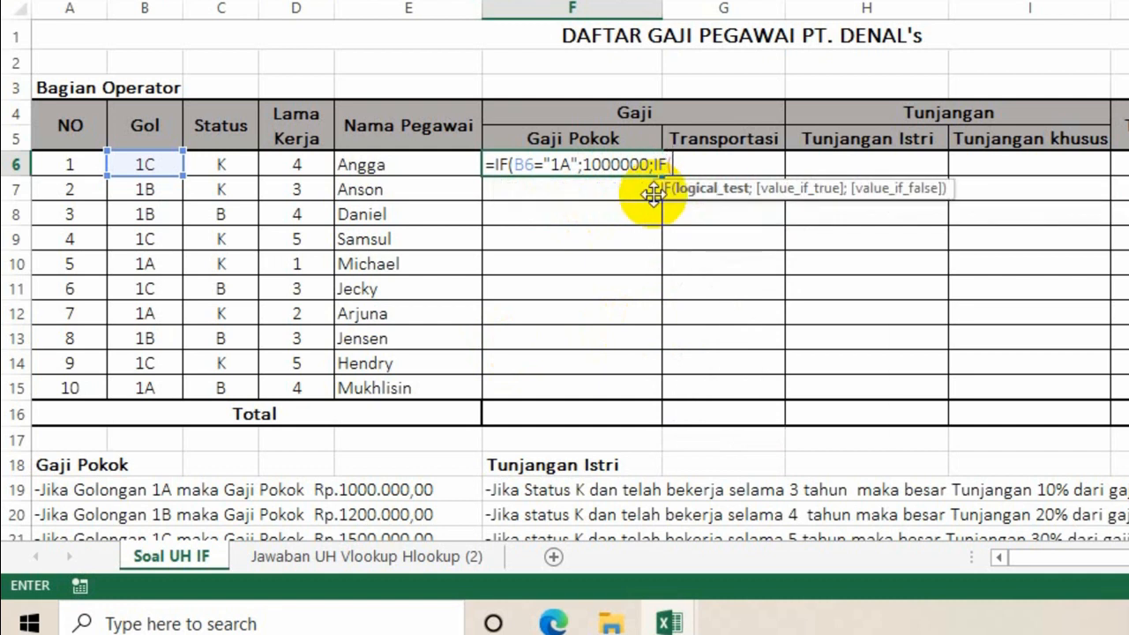
left_click(147, 167)
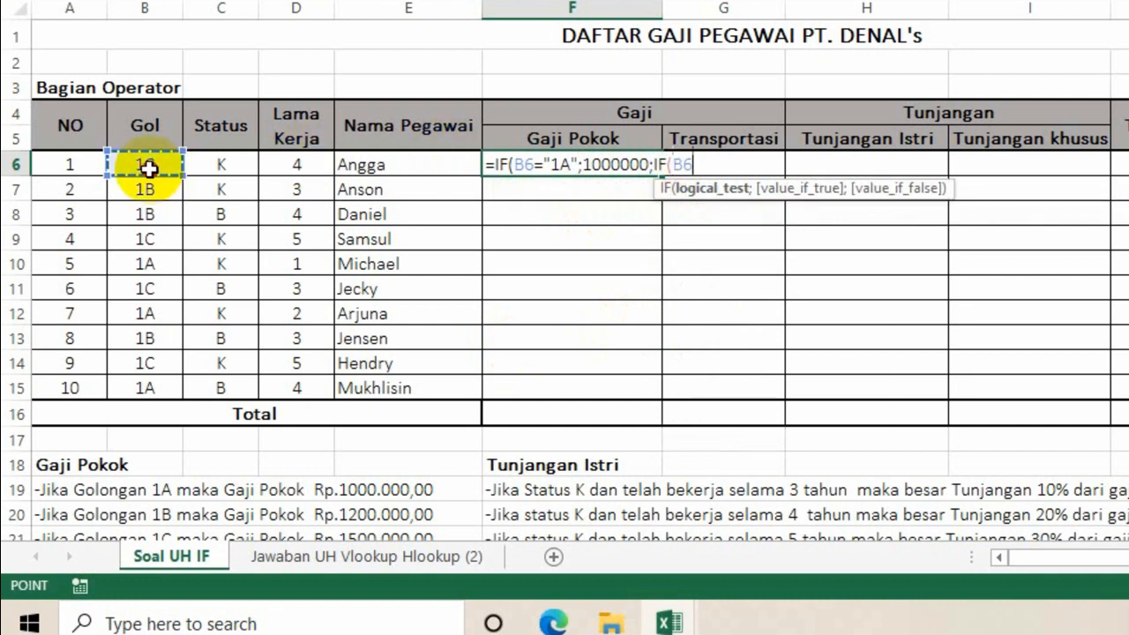
type("=")
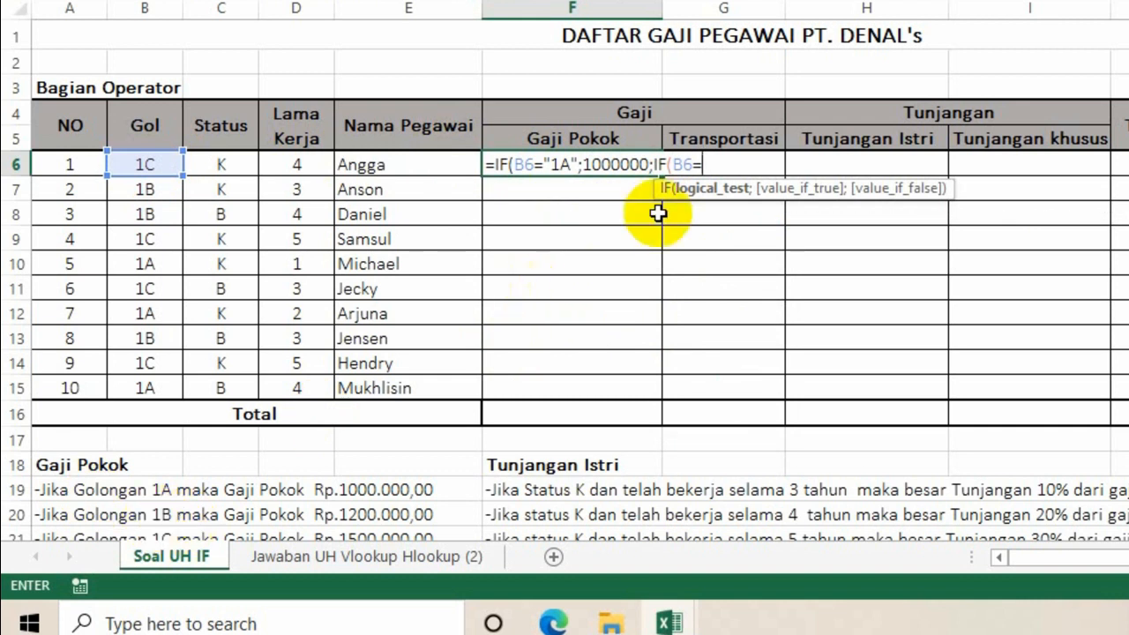
type("\"1B\";1")
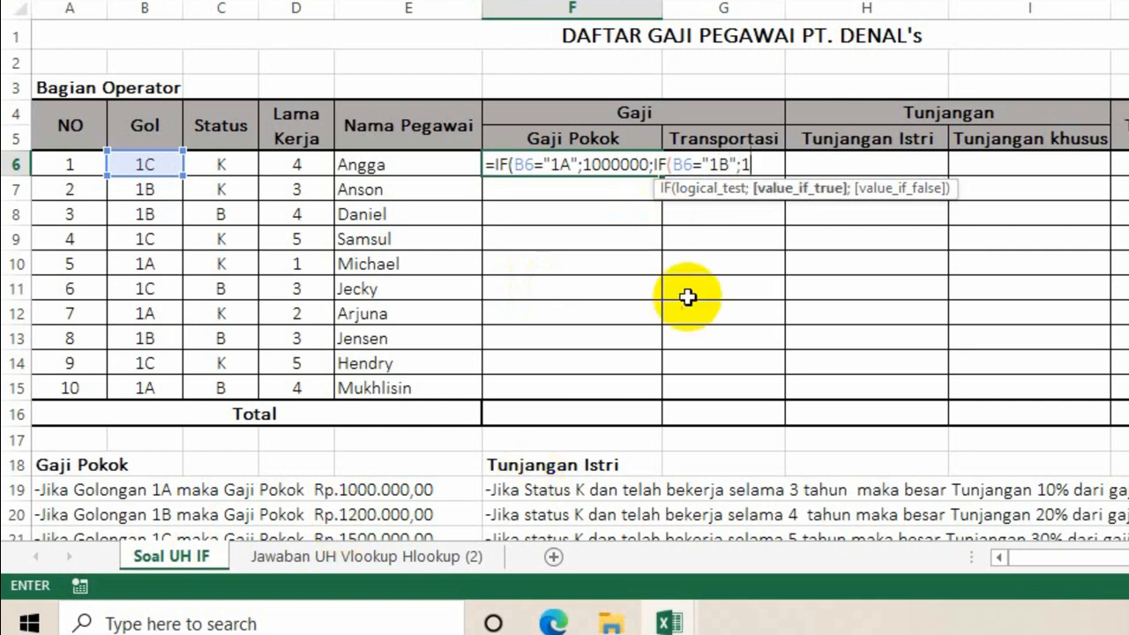
type("200000")
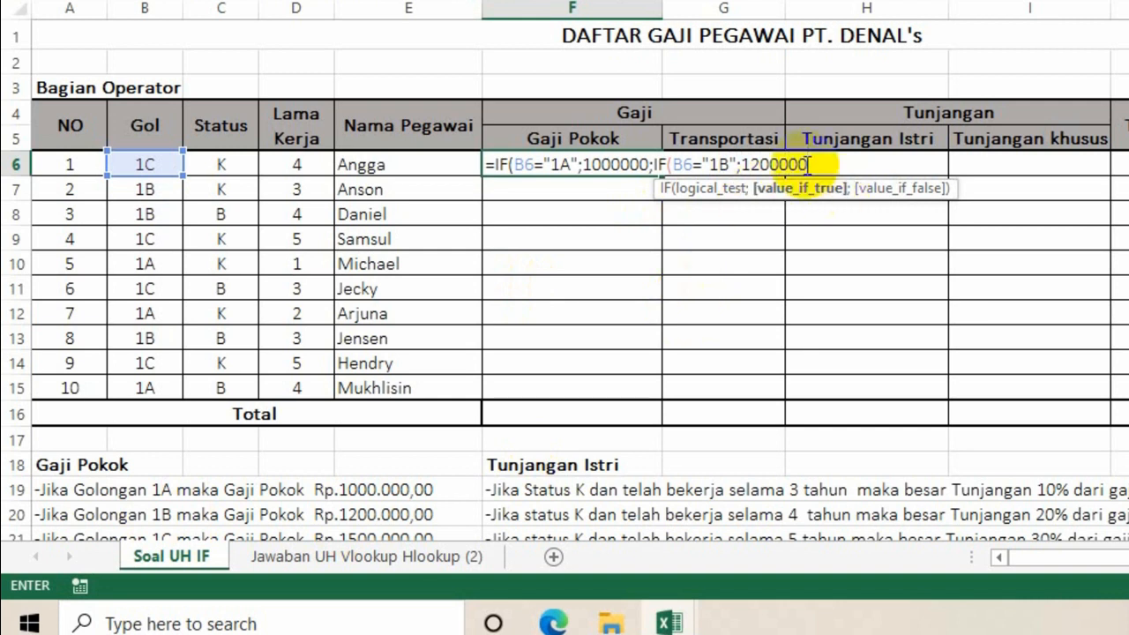
type(";")
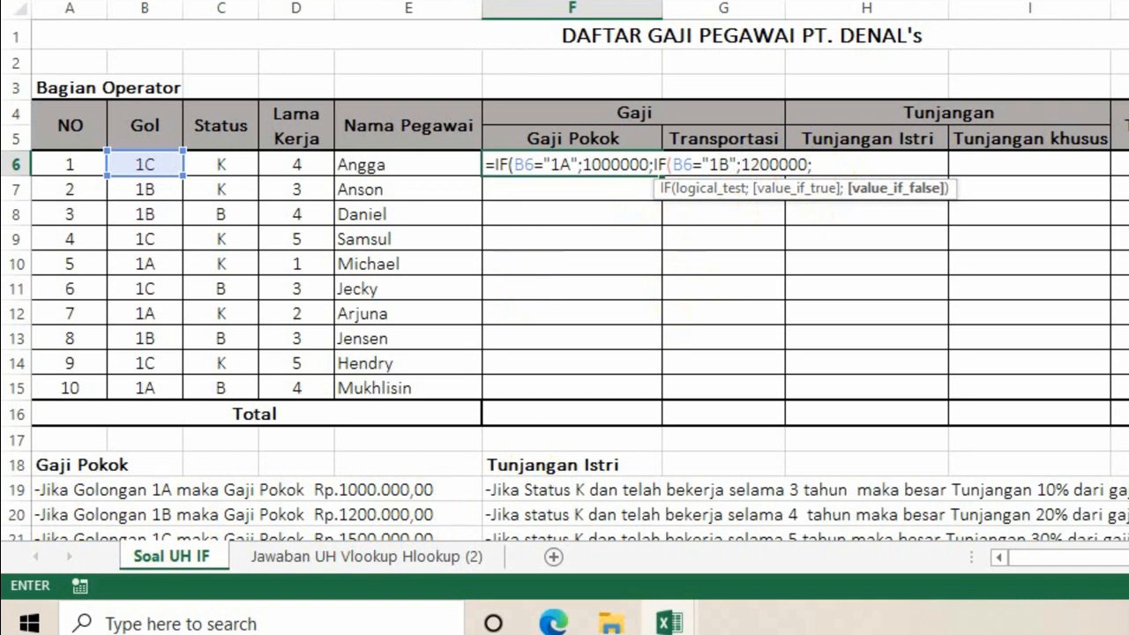
- Complete the F6 formula with 1500000 as the final false value, close both IFs, and fill it down through F15
scroll(565, 277, "down", 1)
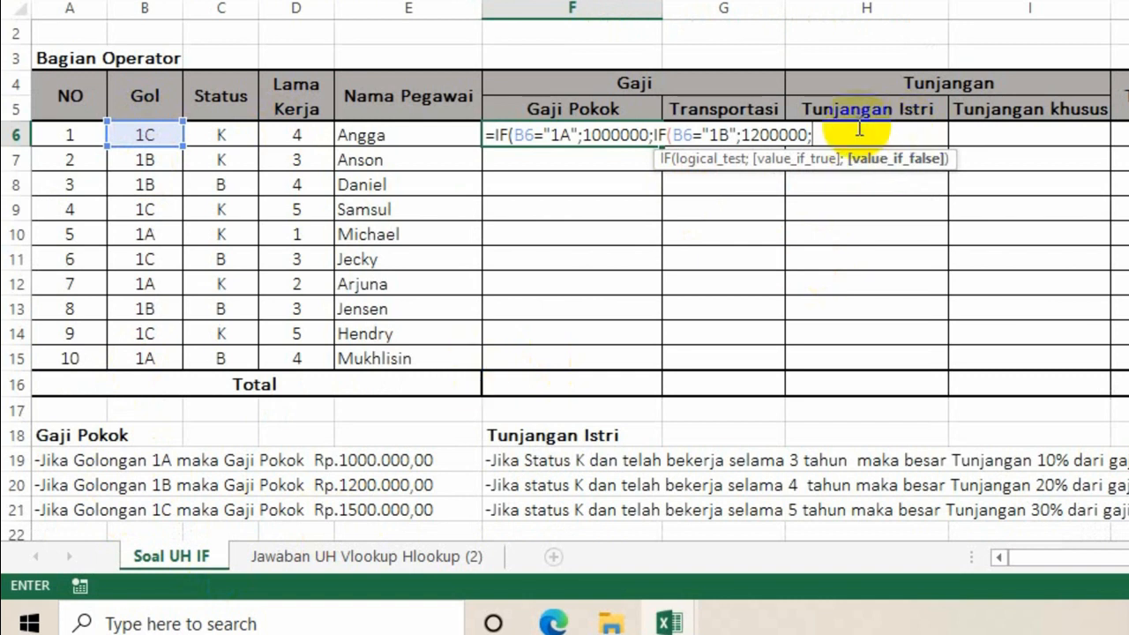
type("1500000)")
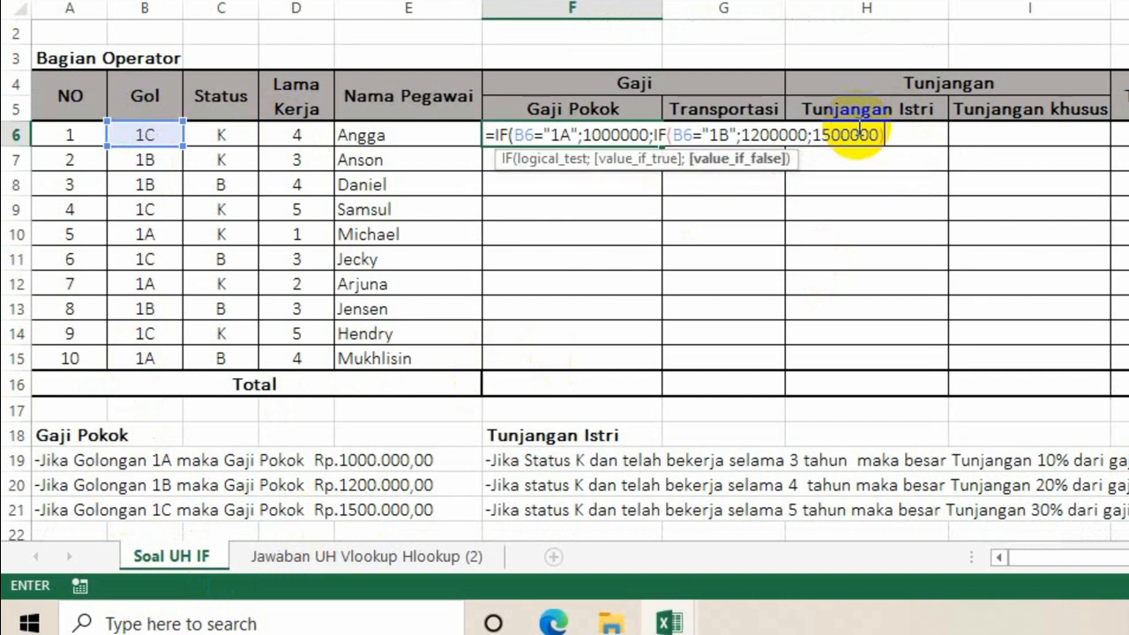
type(")")
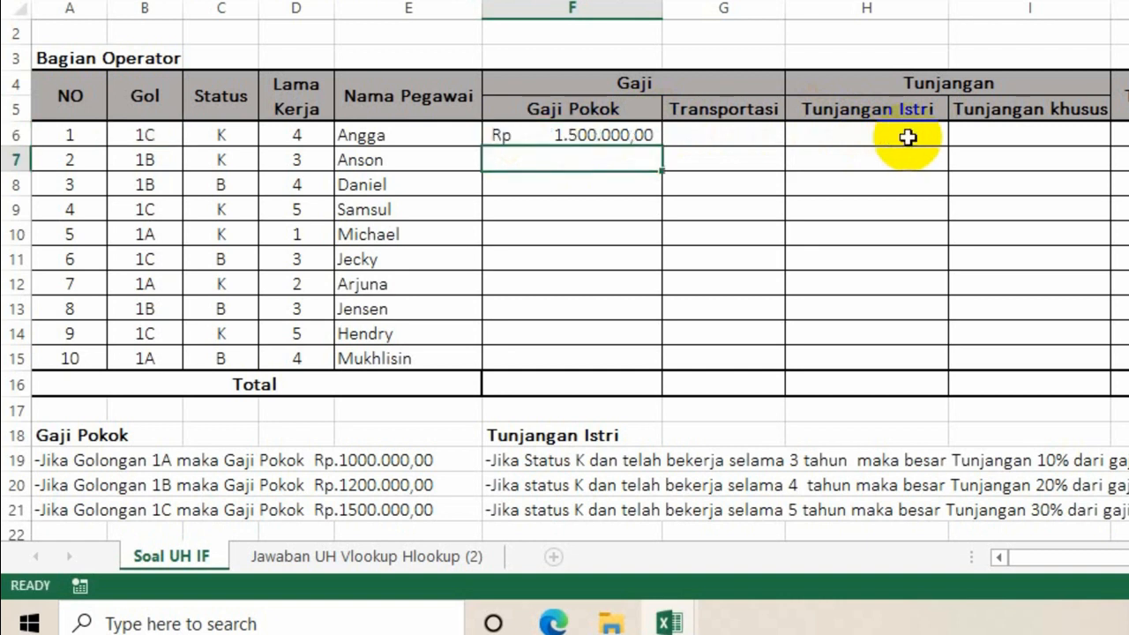
left_click(618, 138)
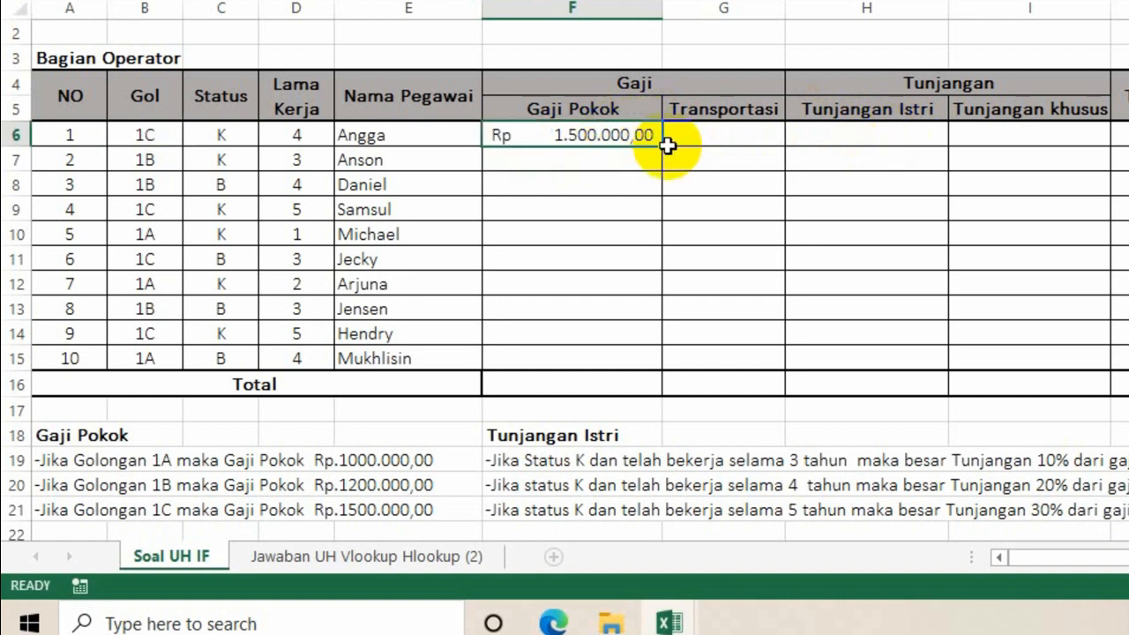
left_click_drag(663, 148, 638, 373)
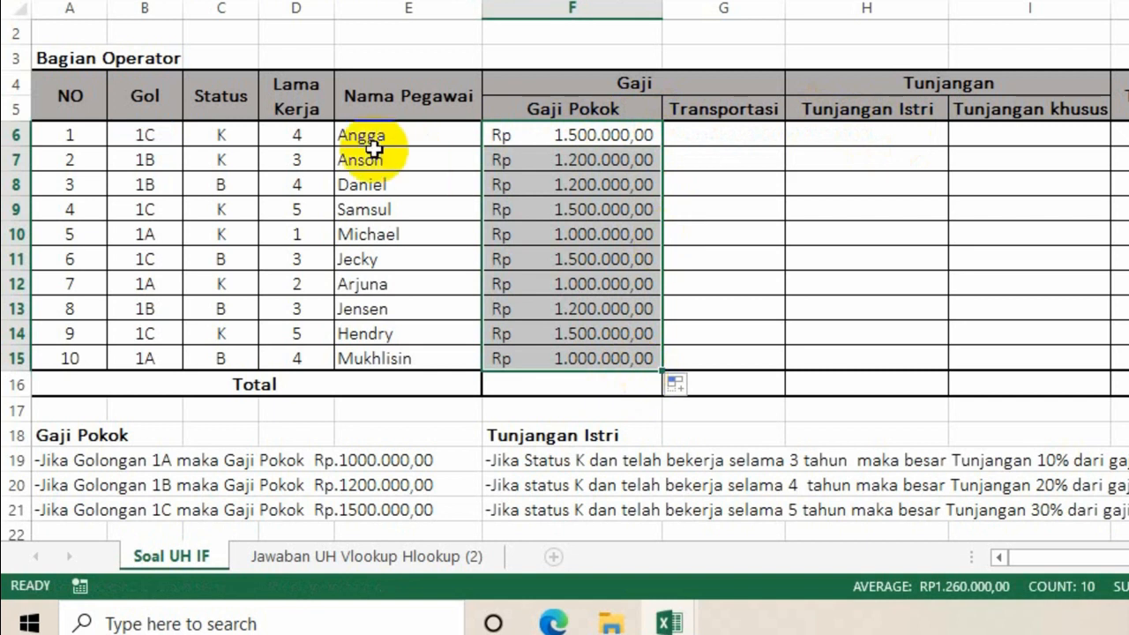
left_click(208, 134)
left_click_drag(182, 134, 297, 479)
left_click(301, 481)
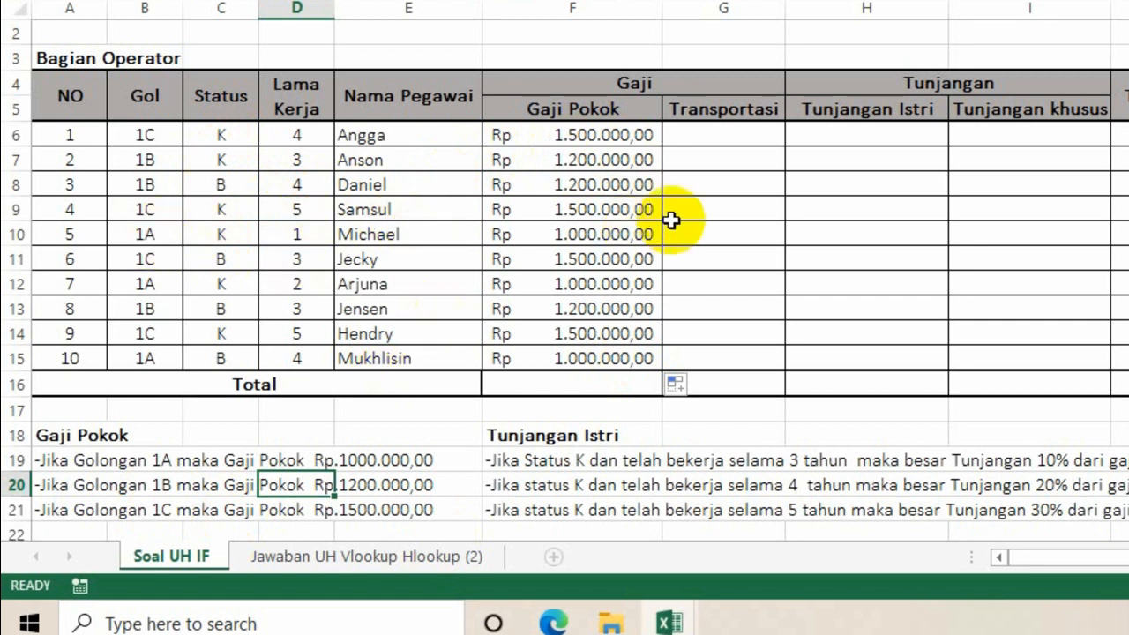
- Start an IF formula in Transportasi cell G6 that tests B6="1A"
left_click(701, 132)
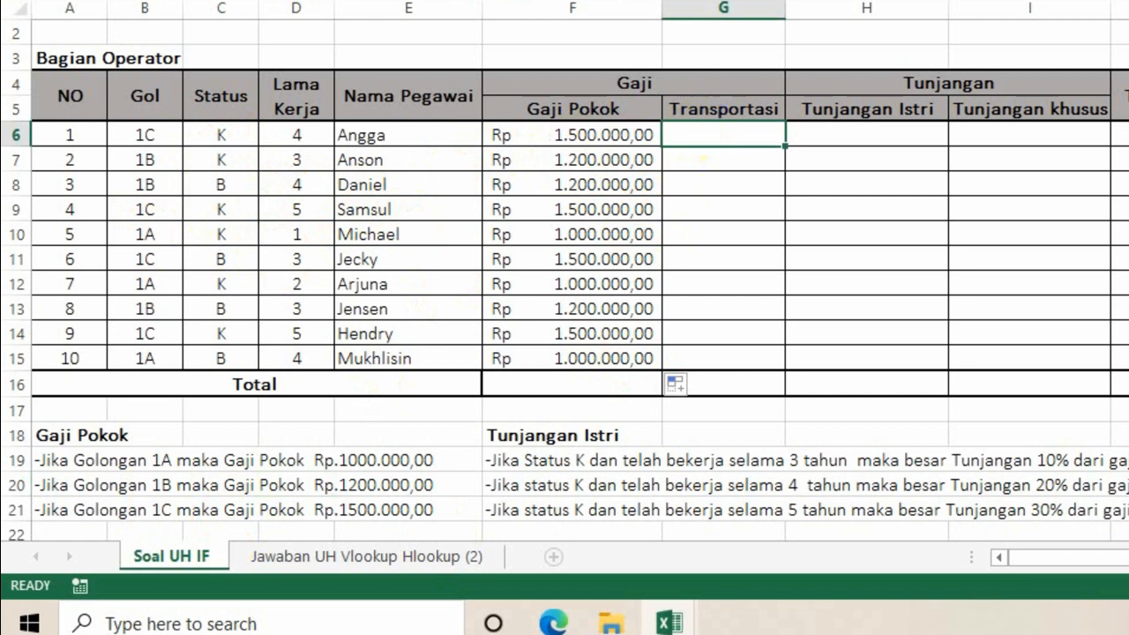
scroll(564, 282, "down", 1)
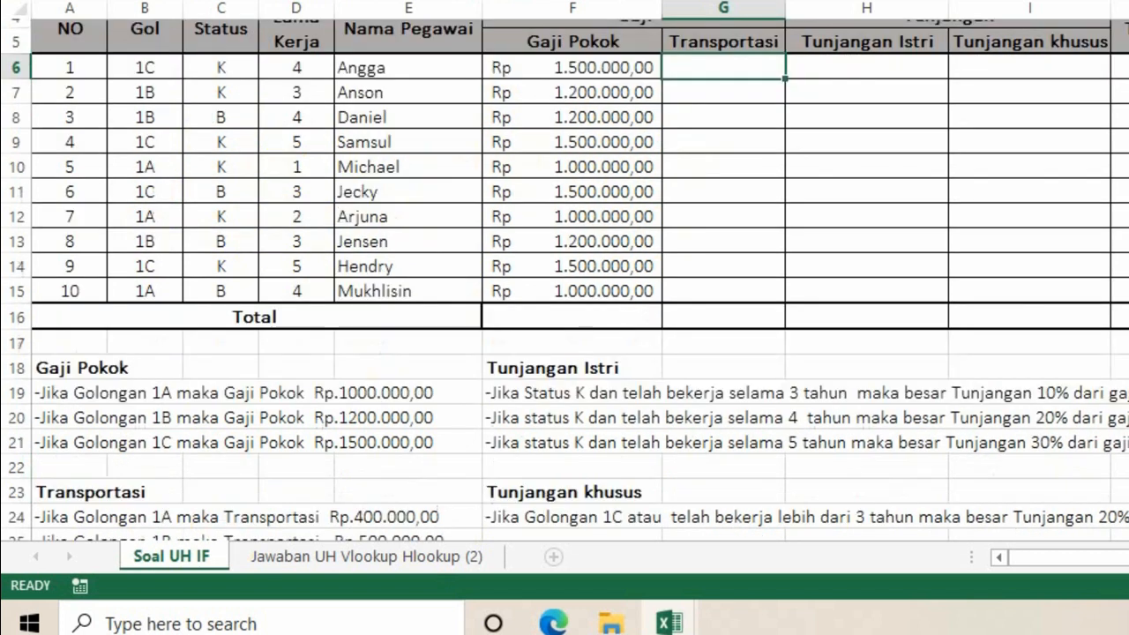
scroll(564, 282, "down", 1)
scroll(564, 282, "up", 1)
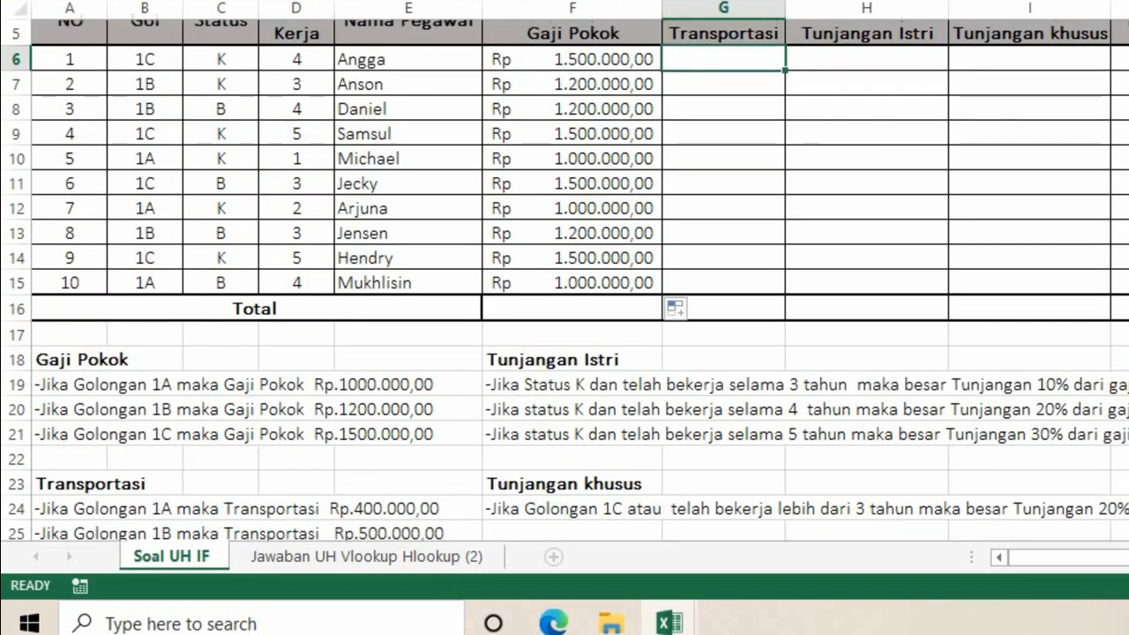
type("=IF(")
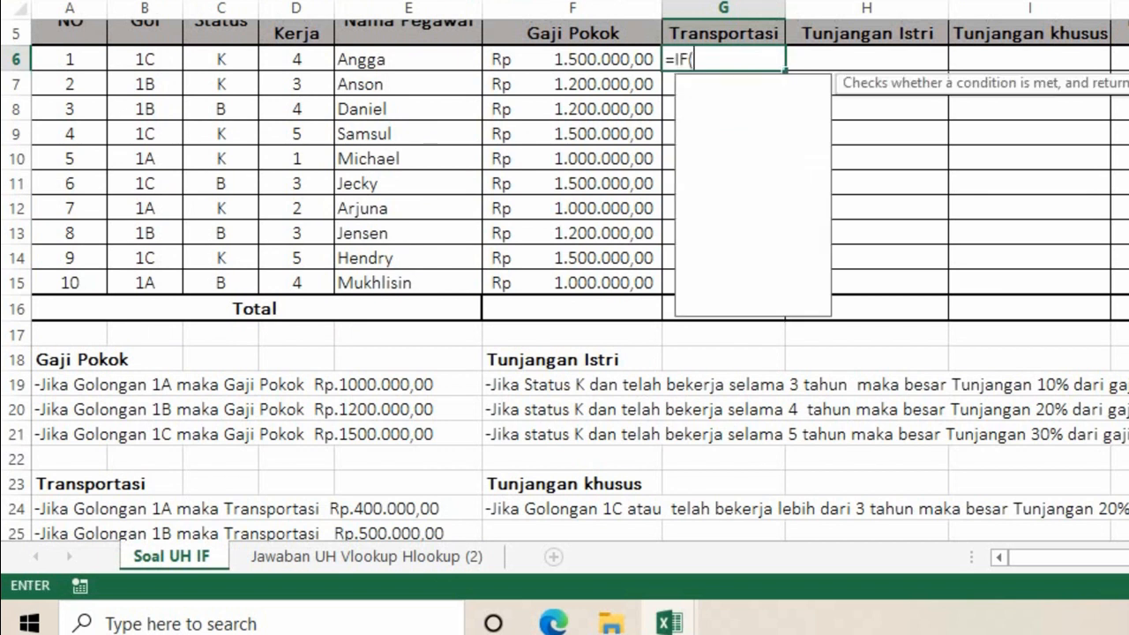
scroll(564, 317, "up", 1)
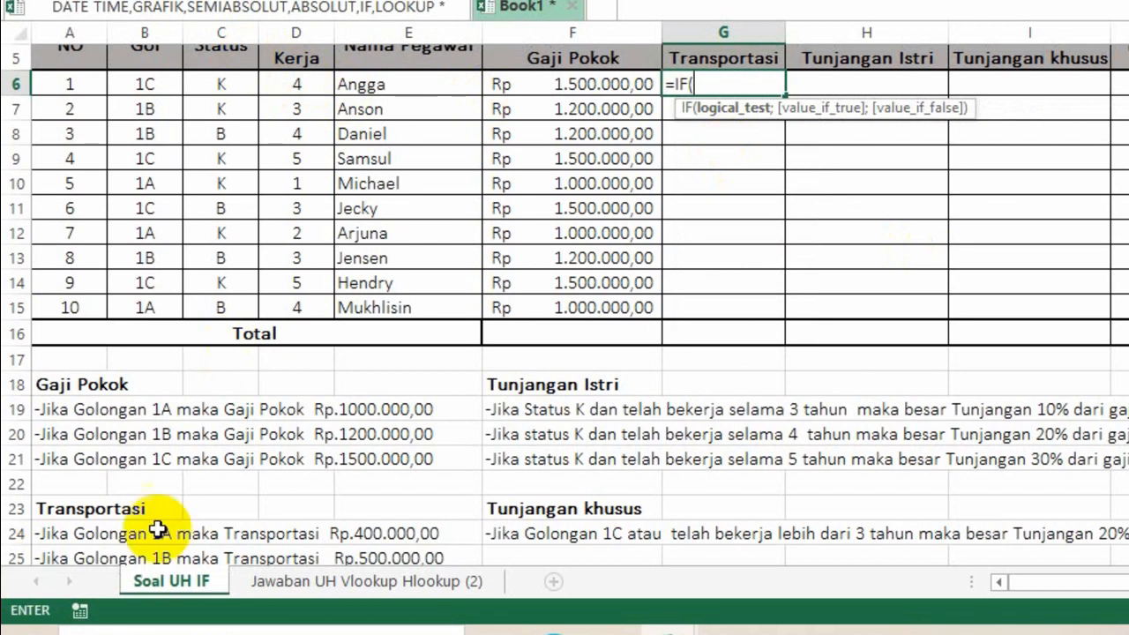
left_click(159, 89)
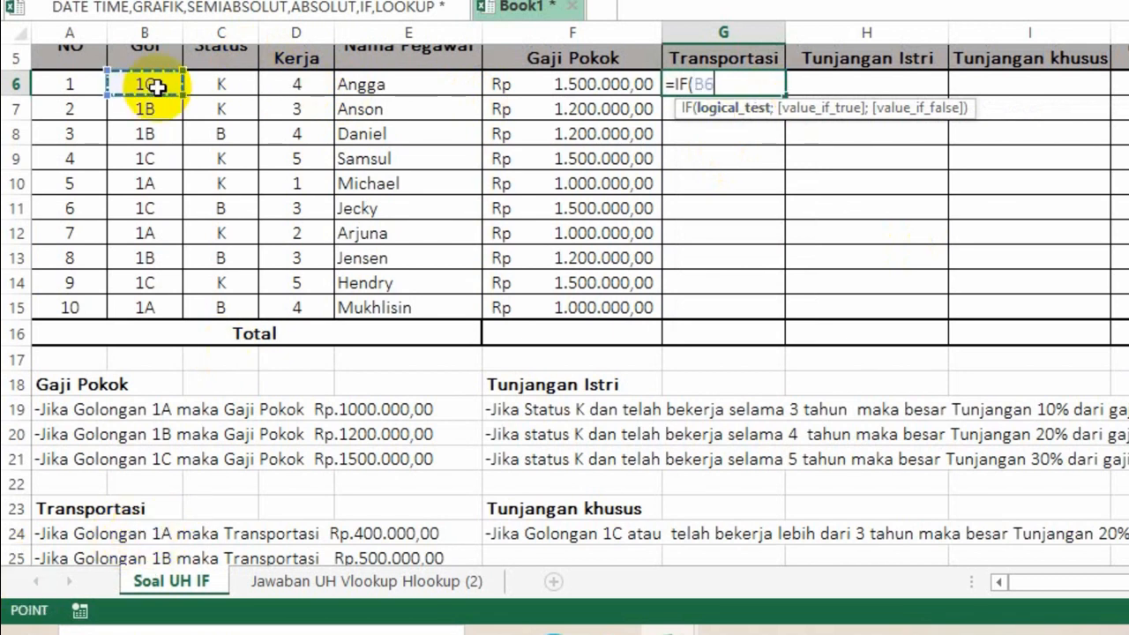
type("=")
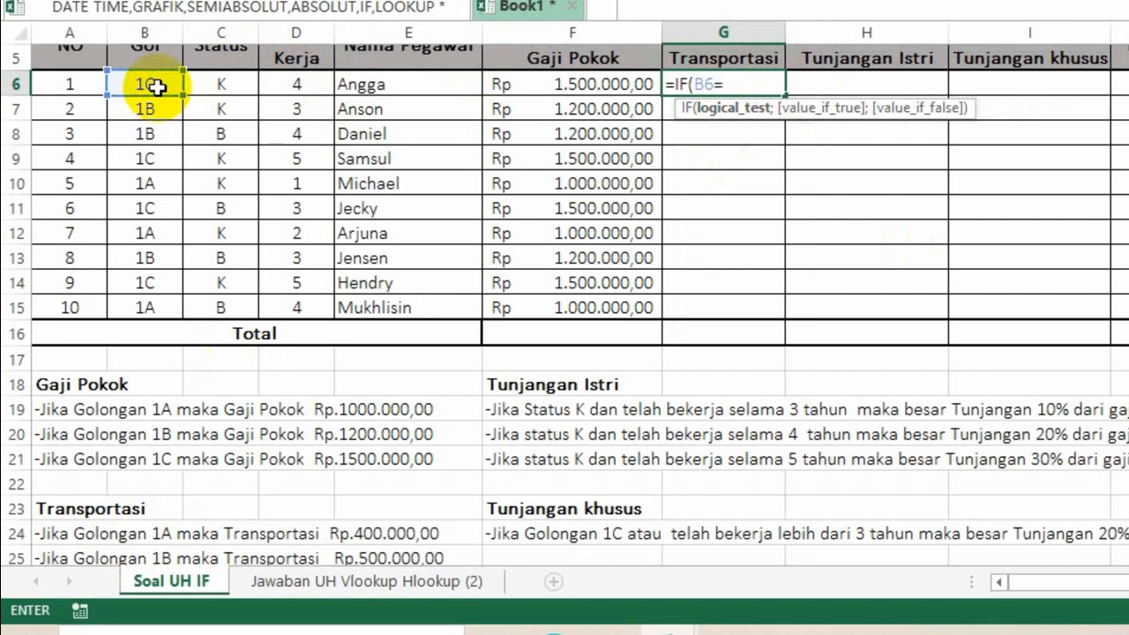
type("\"1A\";")
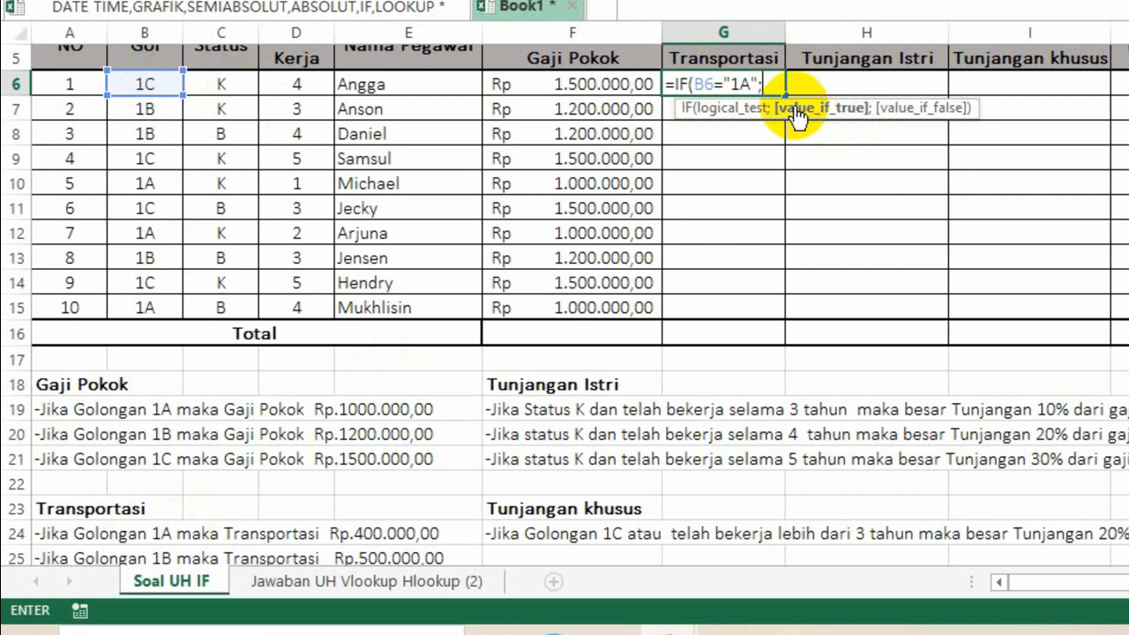
type("400")
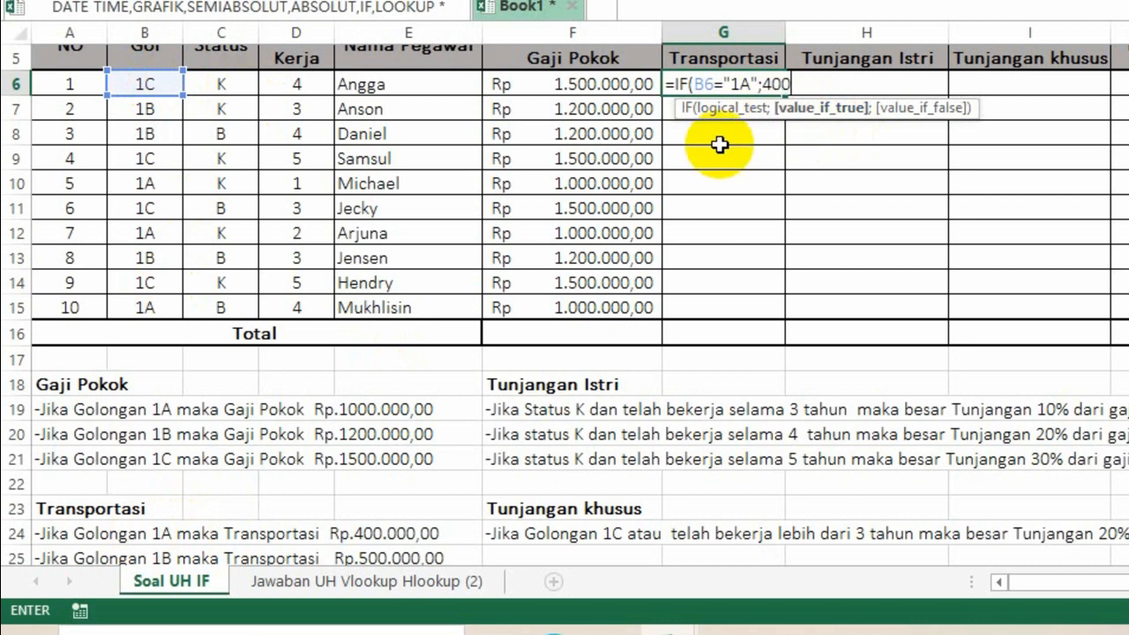
type("000")
key("BackSpace")
key("BackSpace")
key("BackSpace")
key("BackSpace")
key("BackSpace")
key("BackSpace")
type("rp")
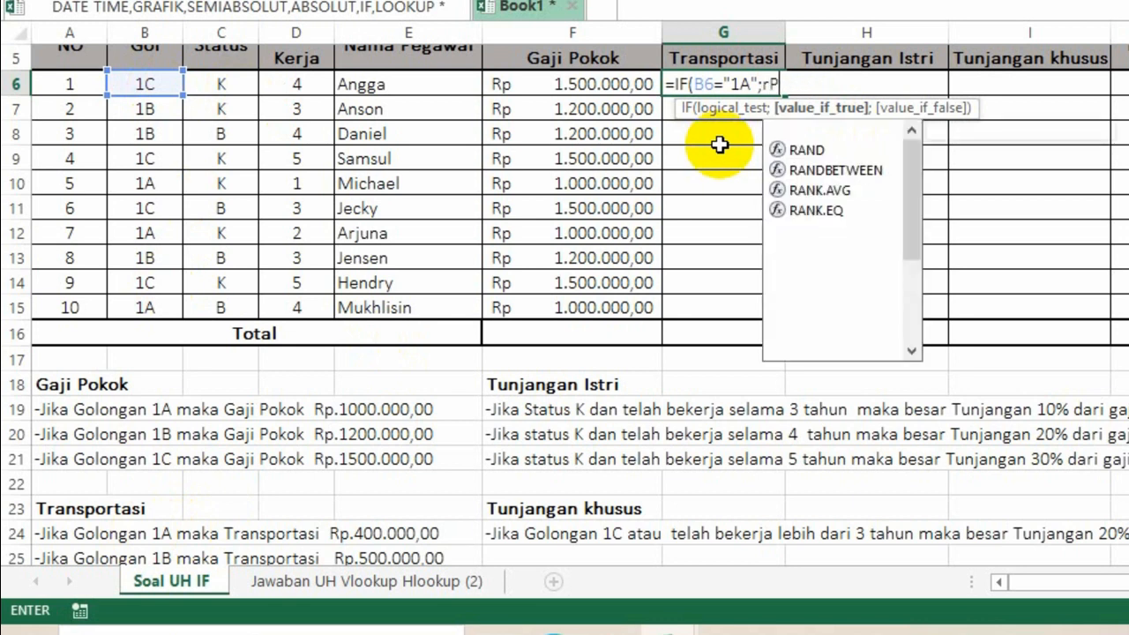
key("BackSpace")
key("BackSpace")
type("rp")
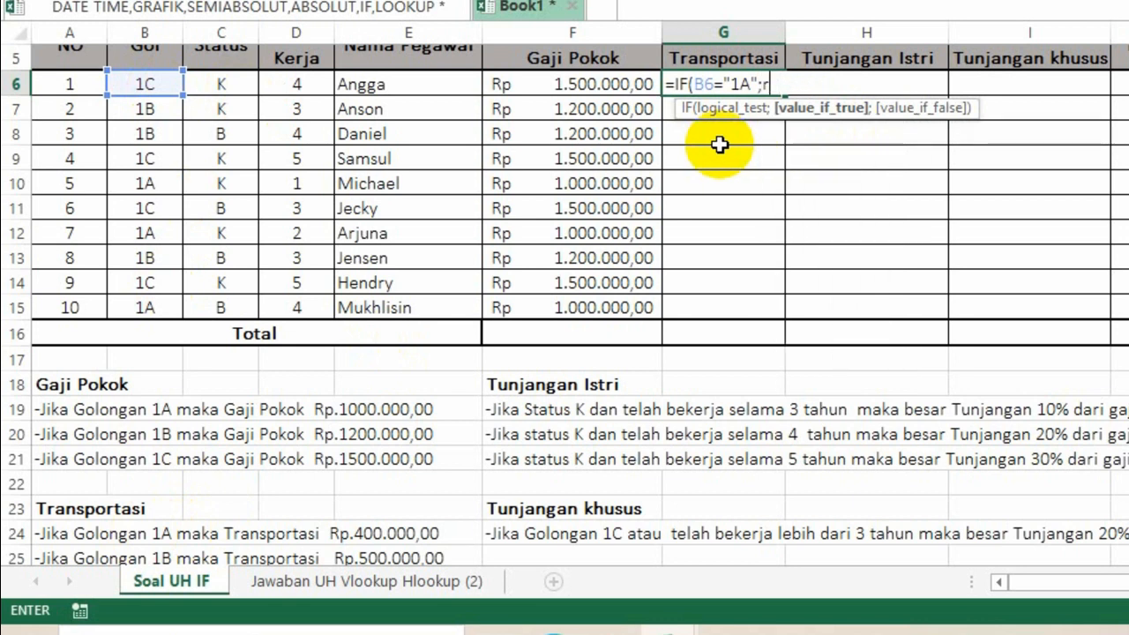
key("BackSpace")
key("BackSpace")
type("Rp.400")
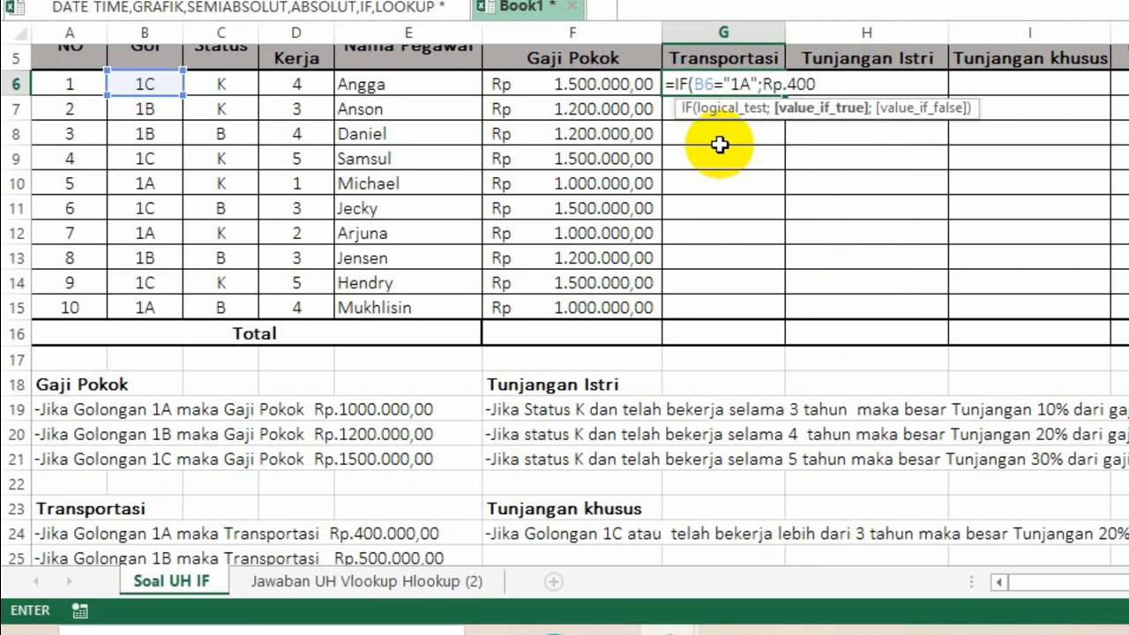
type(".000")
key("BackSpace")
key("BackSpace")
key("BackSpace")
key("BackSpace")
key("BackSpace")
key("BackSpace")
key("BackSpace")
key("BackSpace")
key("BackSpace")
key("BackSpace")
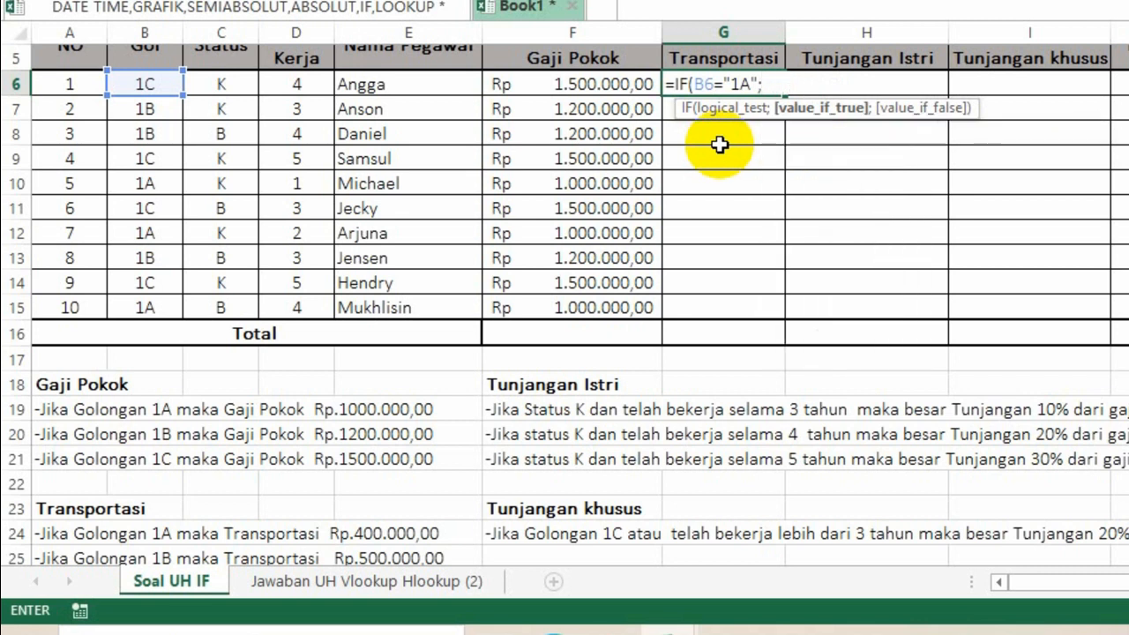
- Give 400000 as the true value in G6 and nest a second IF testing B6="1B" that gives 500000 when true
type("400000;")
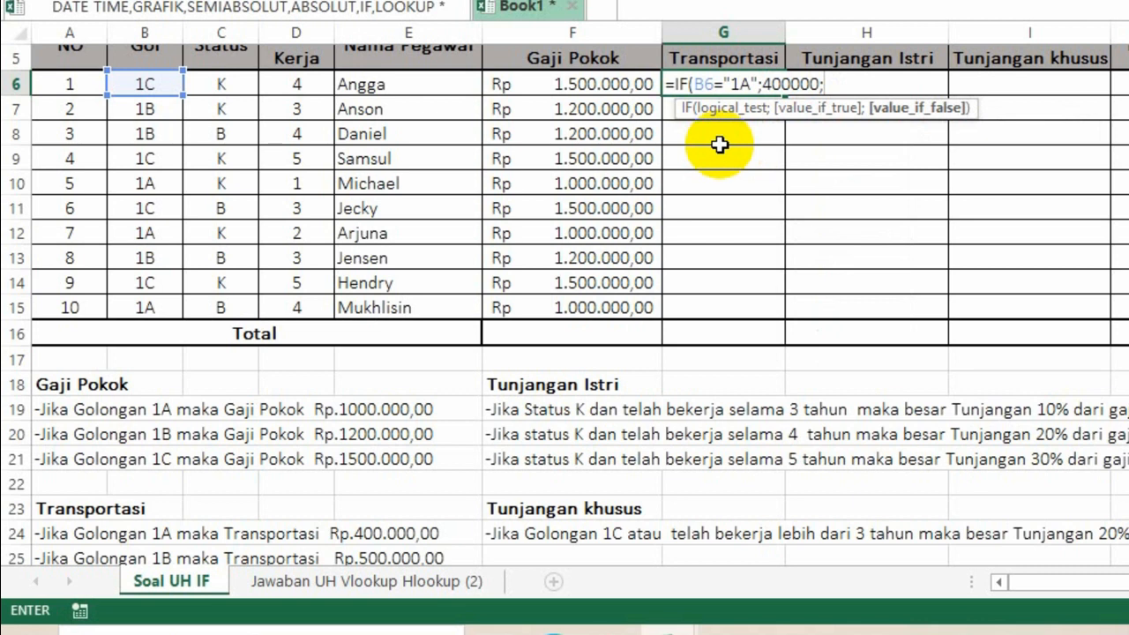
type("IF(")
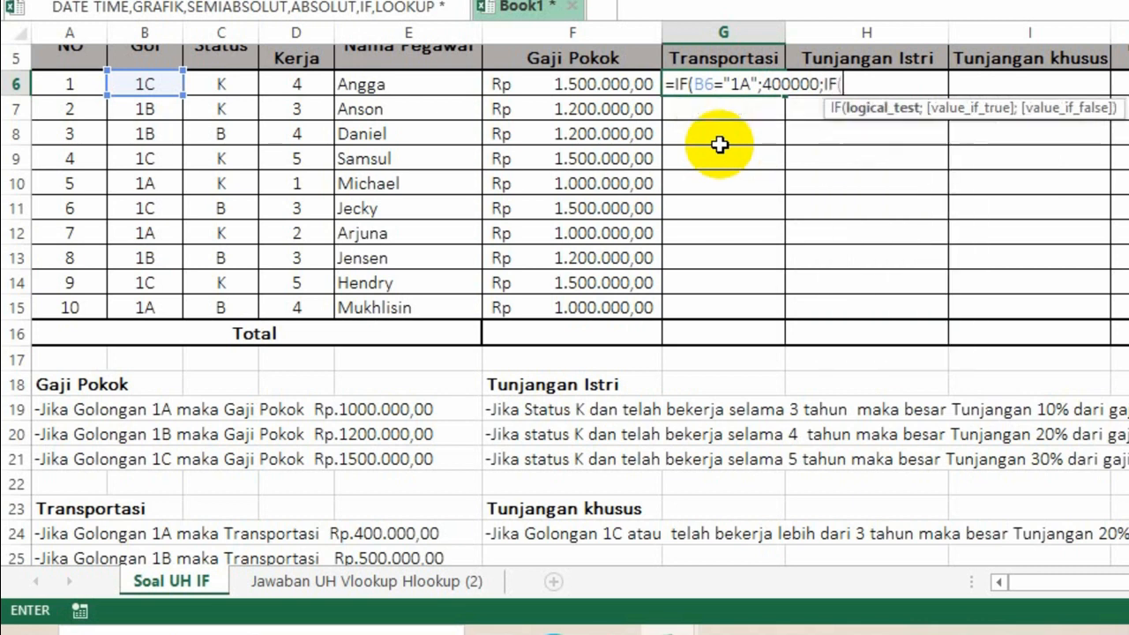
left_click(139, 82)
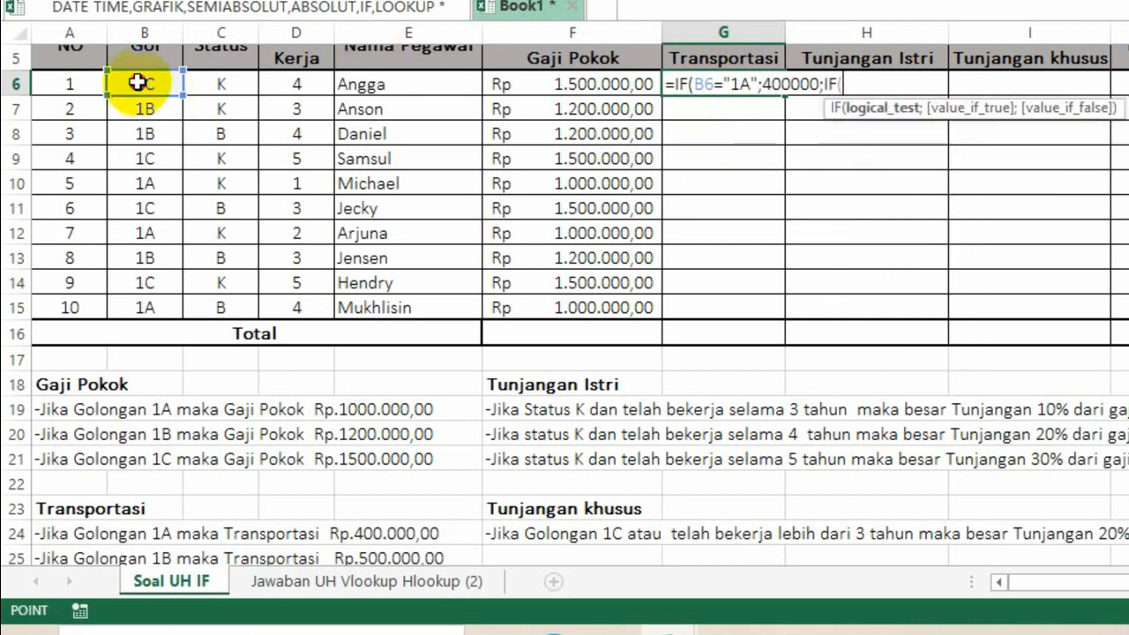
type("=")
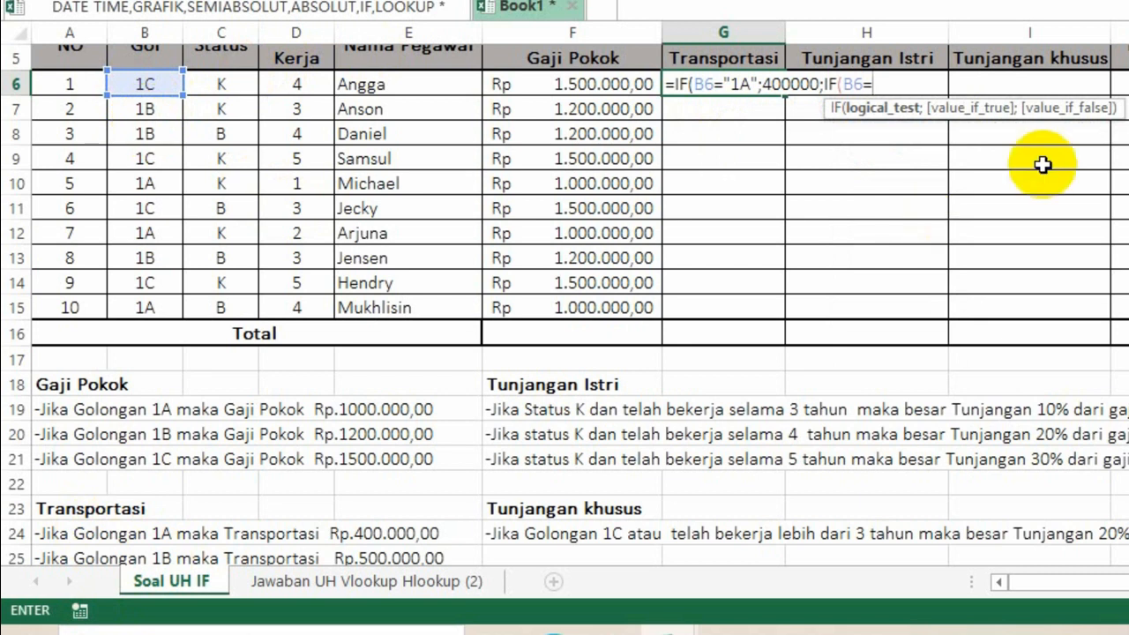
type("\"")
type("\"1B:")
key("BackSpace")
type("\";")
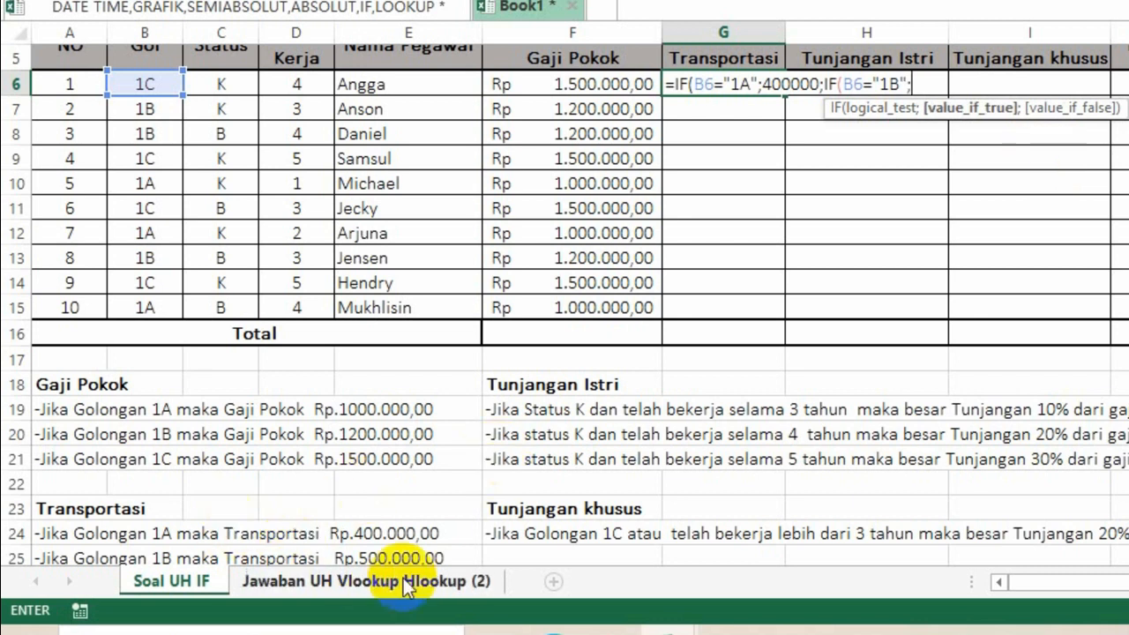
type("500000")
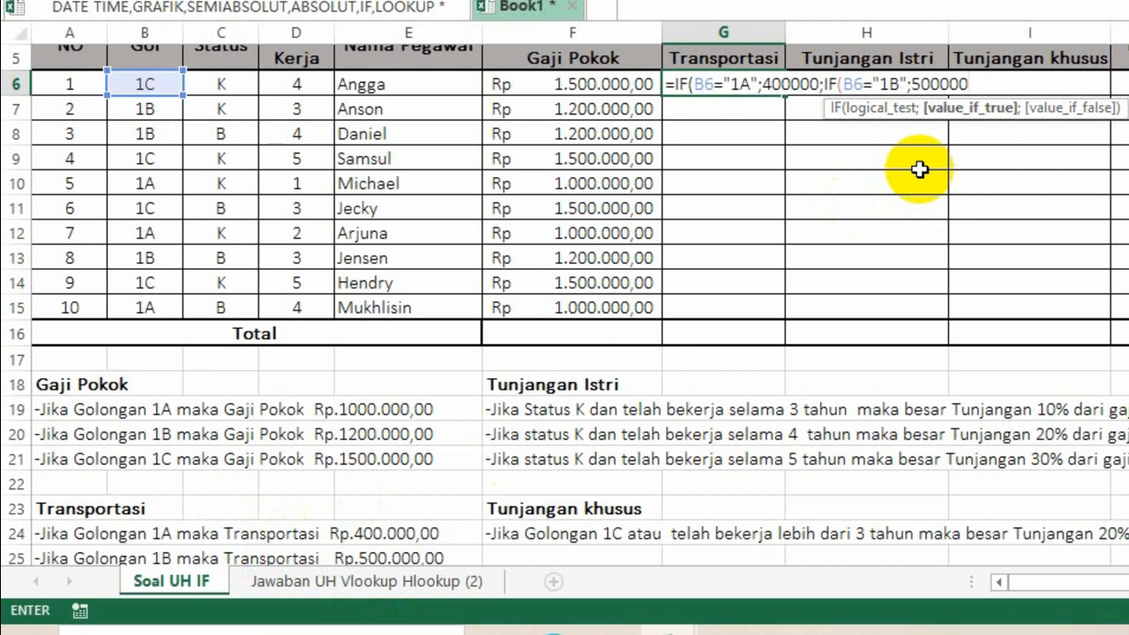
type(";")
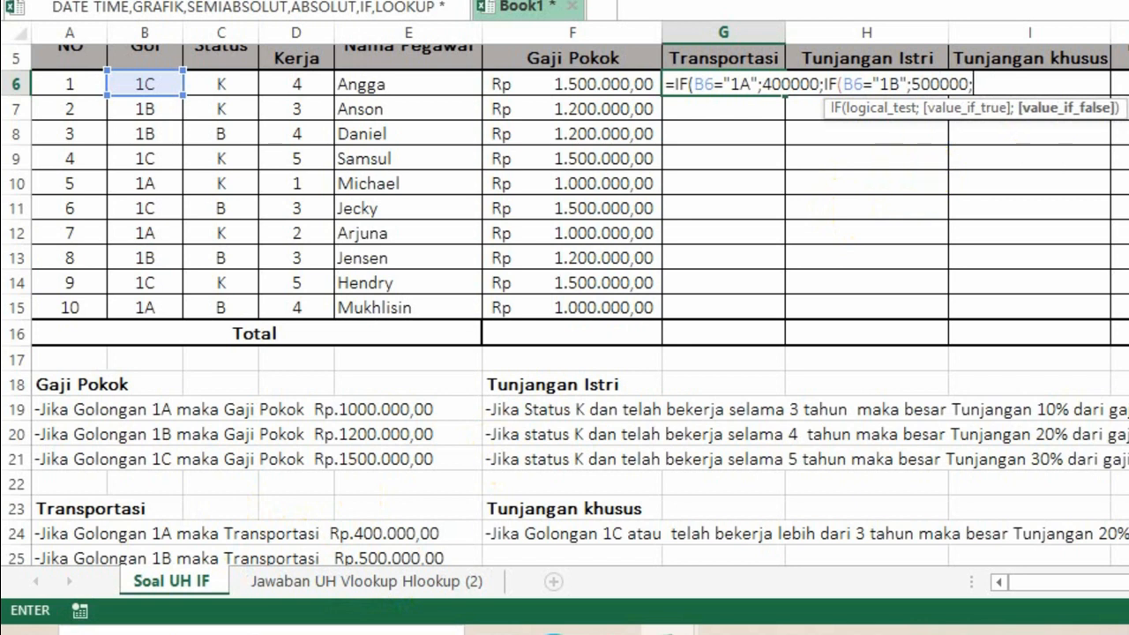
- Complete the G6 formula with 600000 as the final false value, close both IFs, and fill it down through G15
scroll(565, 304, "down", 2)
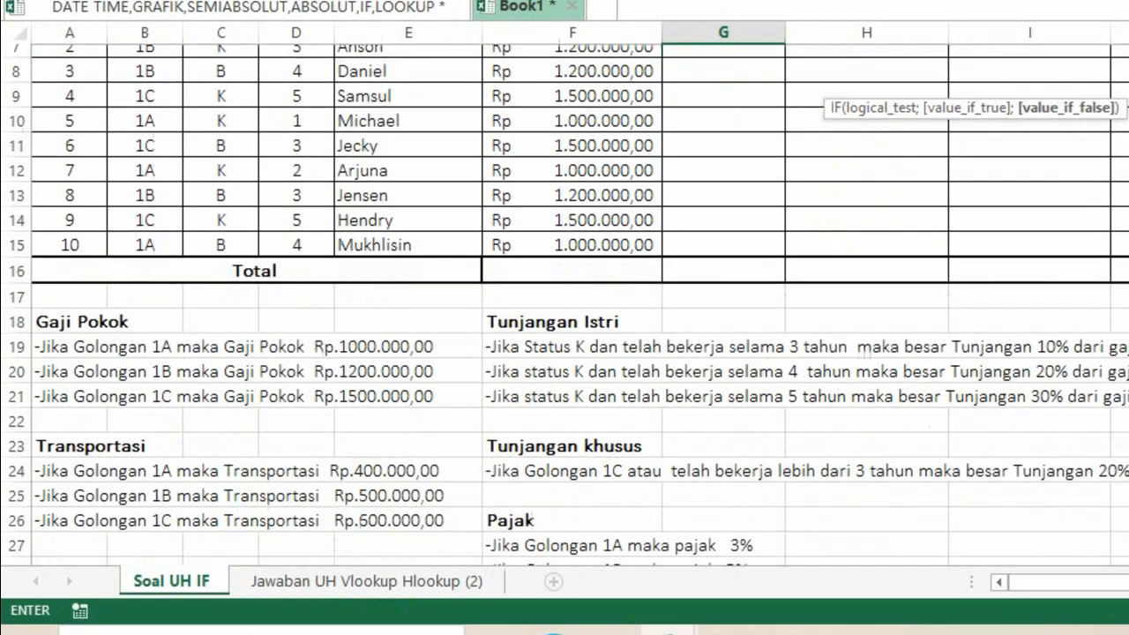
scroll(228, 465, "down", 1)
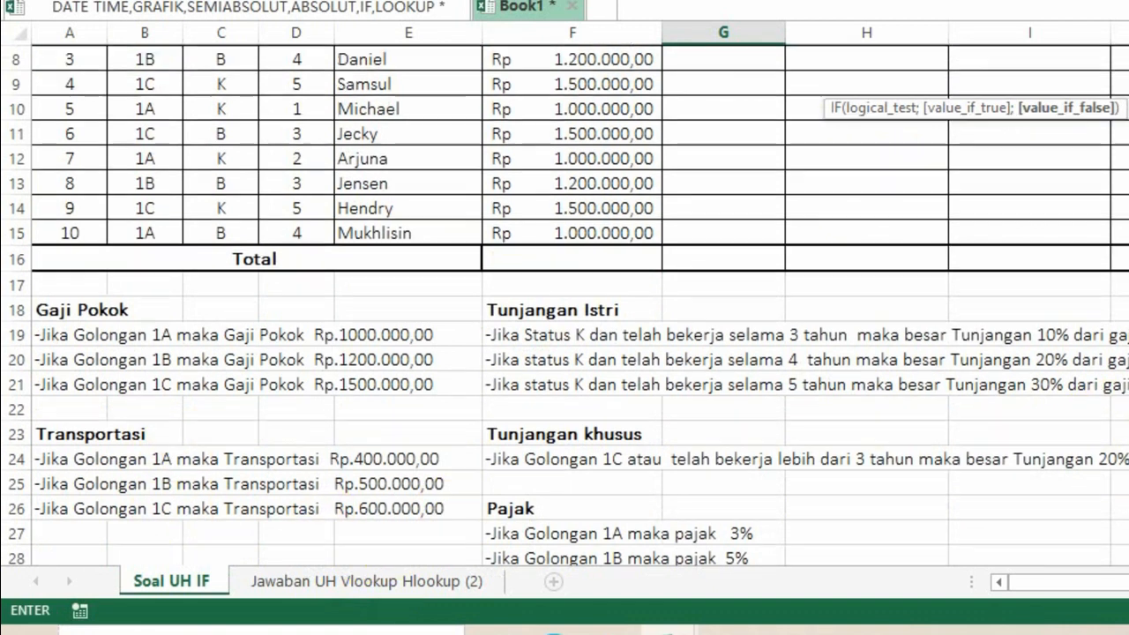
scroll(564, 305, "up", 3)
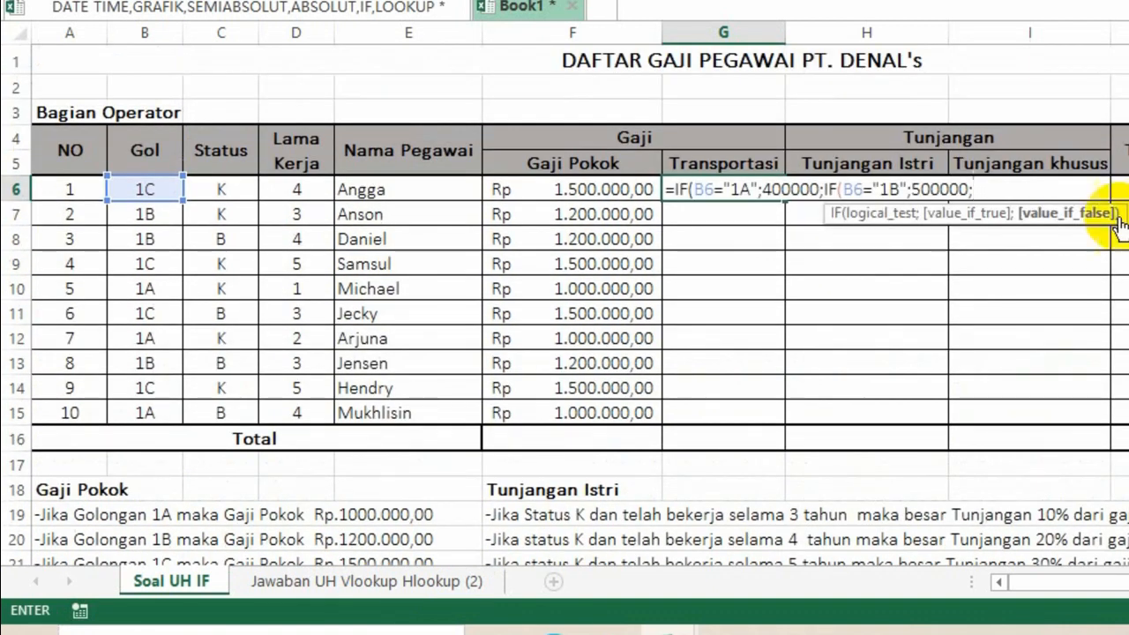
type("600000")
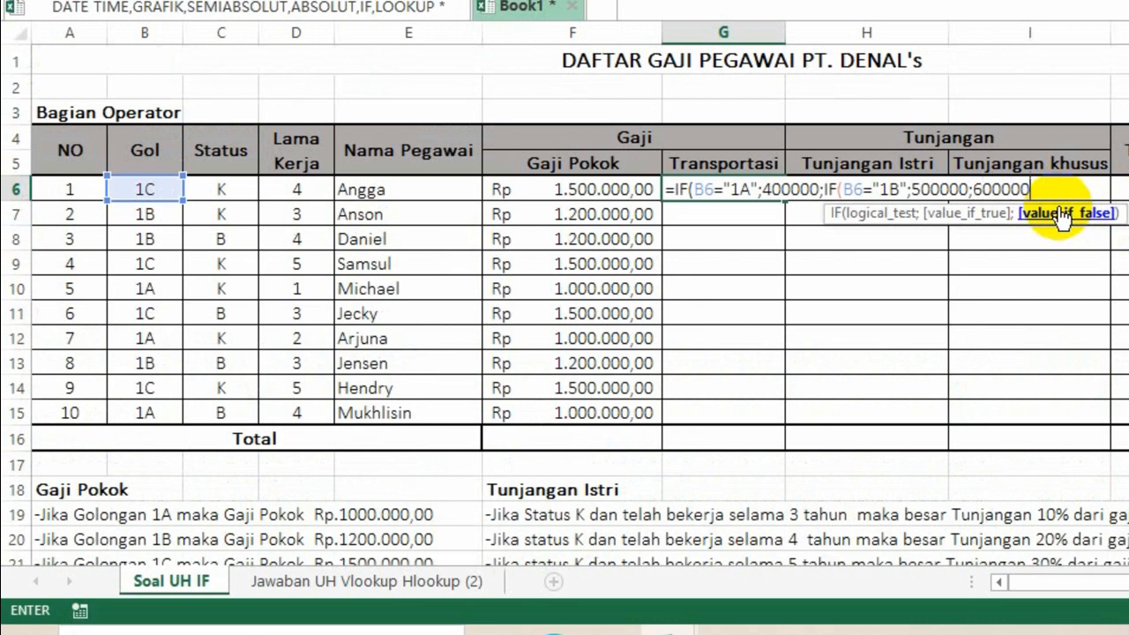
type("))")
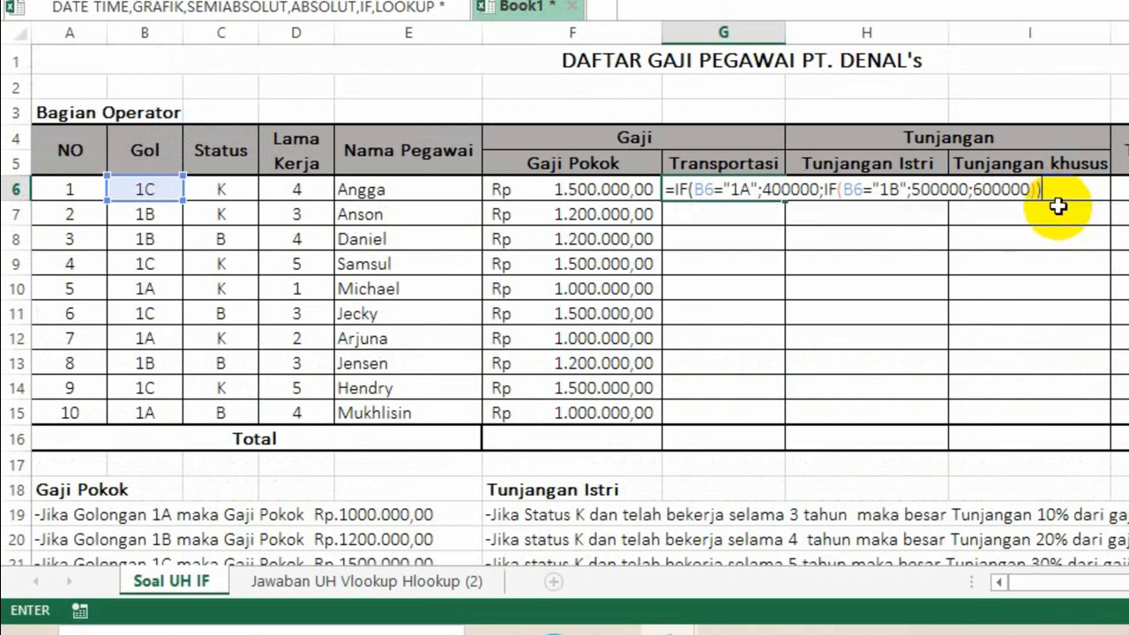
key("Return")
left_click(746, 189)
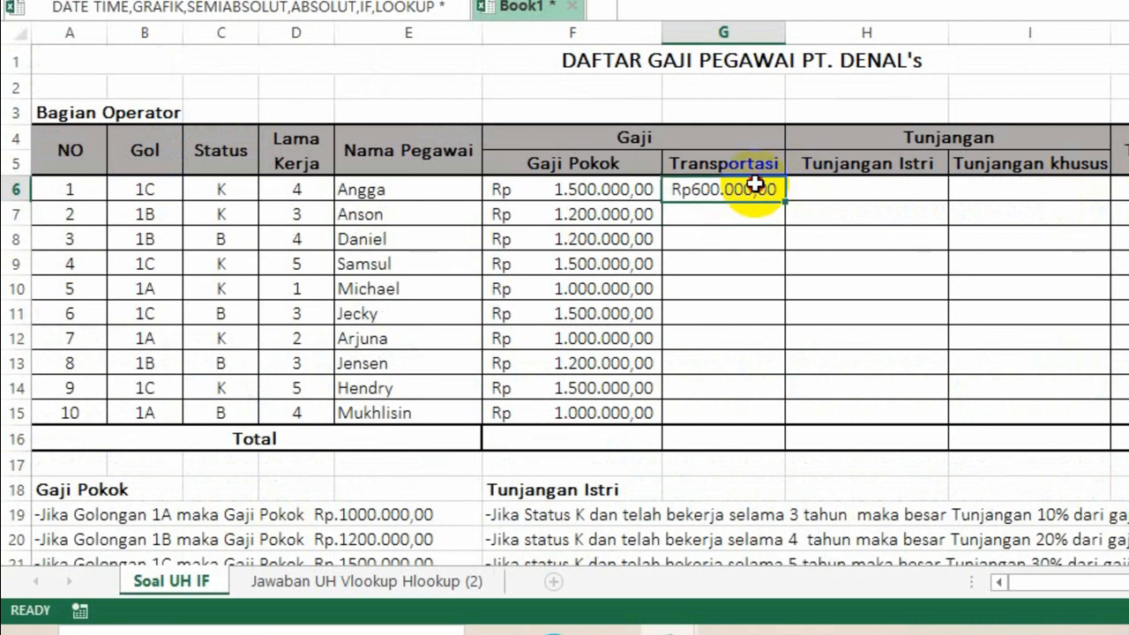
left_click_drag(785, 200, 773, 430)
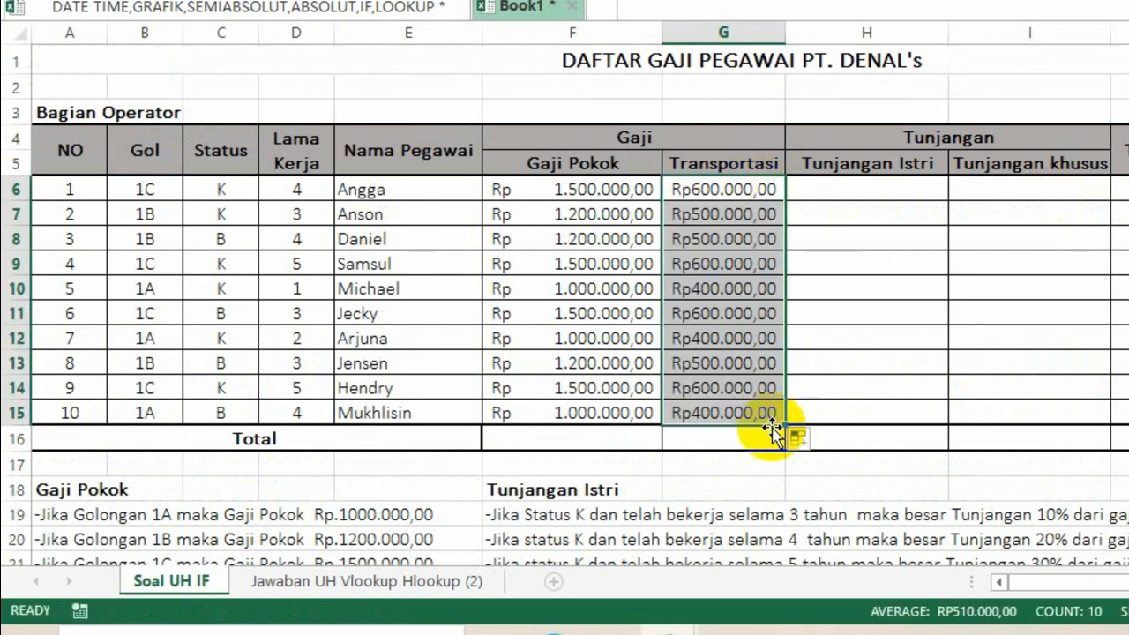
- Examine the payroll table against the Tunjangan Istri rules and select the column's first cell, H6
left_click(666, 234)
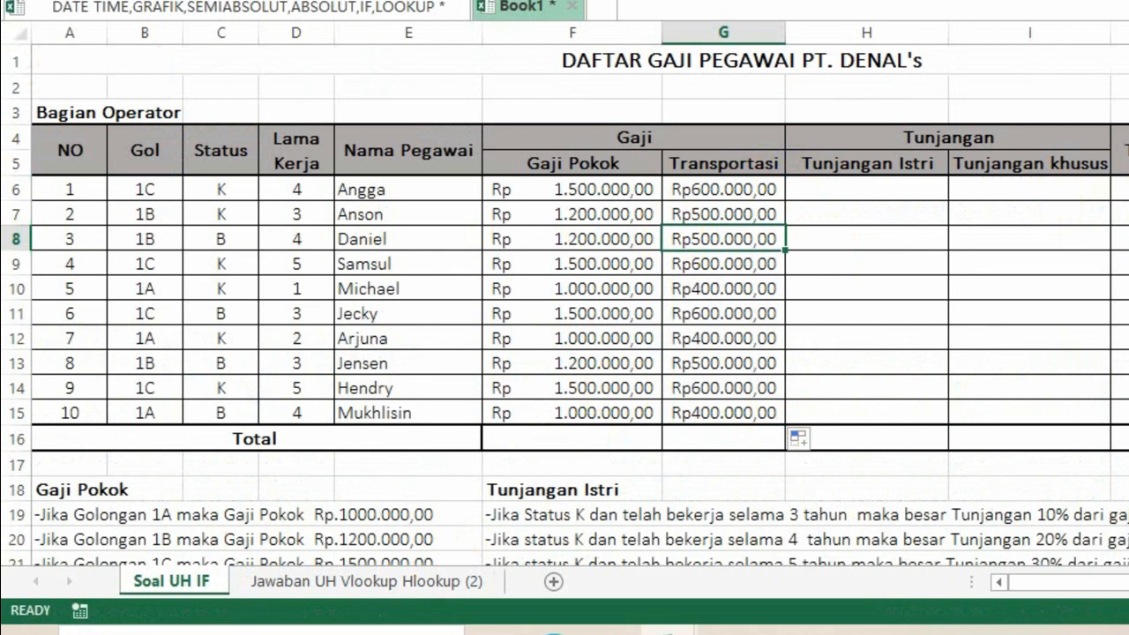
scroll(565, 300, "down", 1)
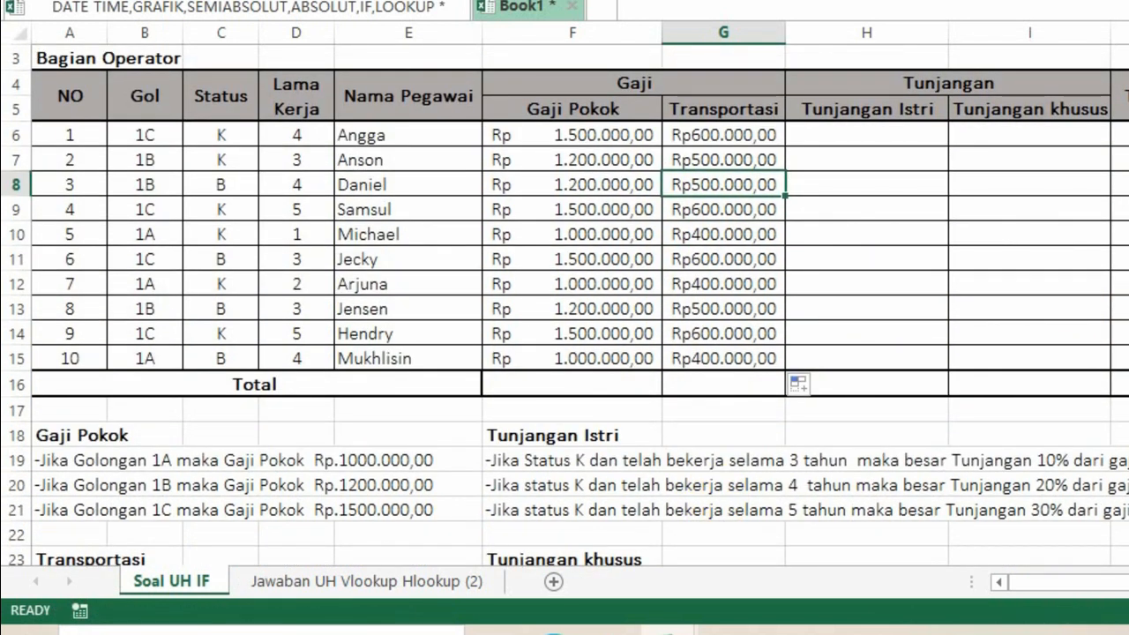
scroll(565, 300, "down", 1)
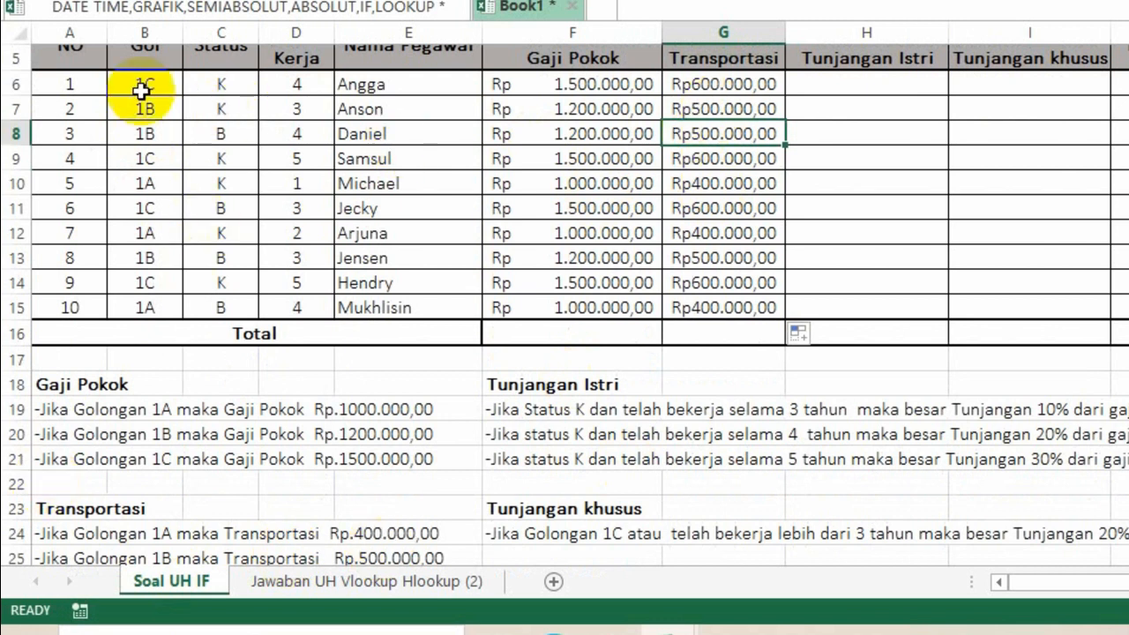
left_click(978, 139)
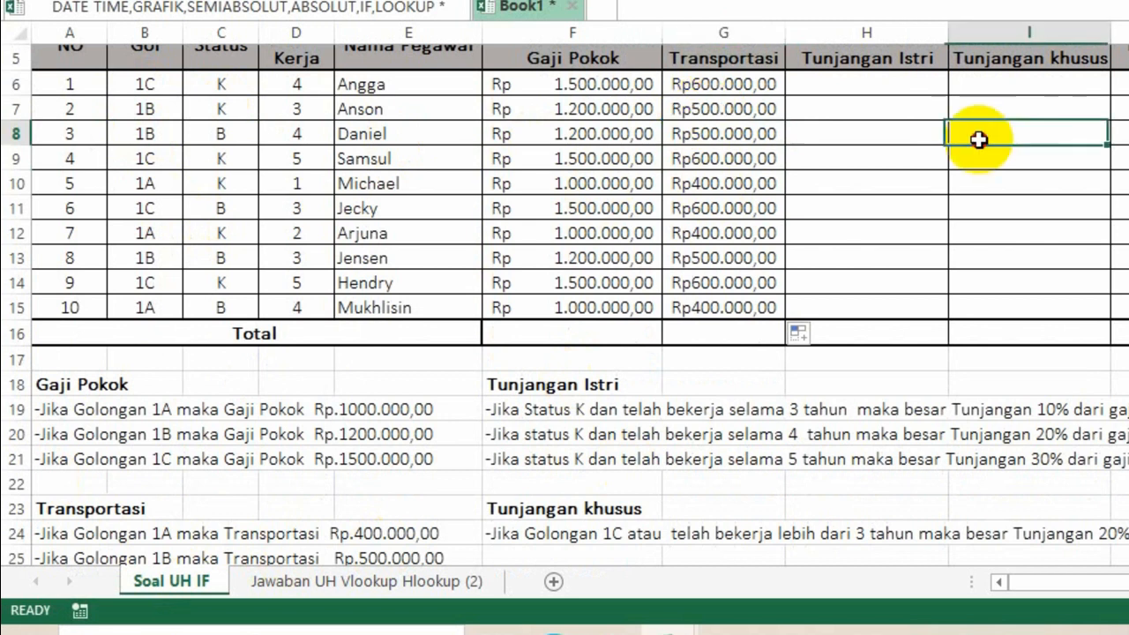
scroll(564, 306, "up", 1)
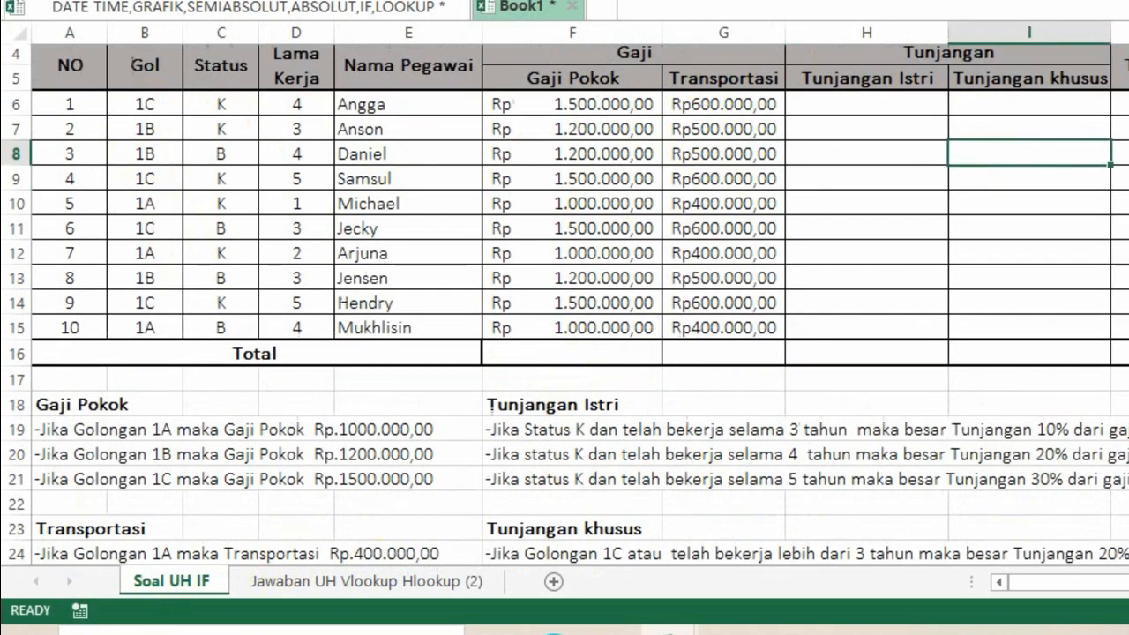
scroll(565, 306, "up", 2)
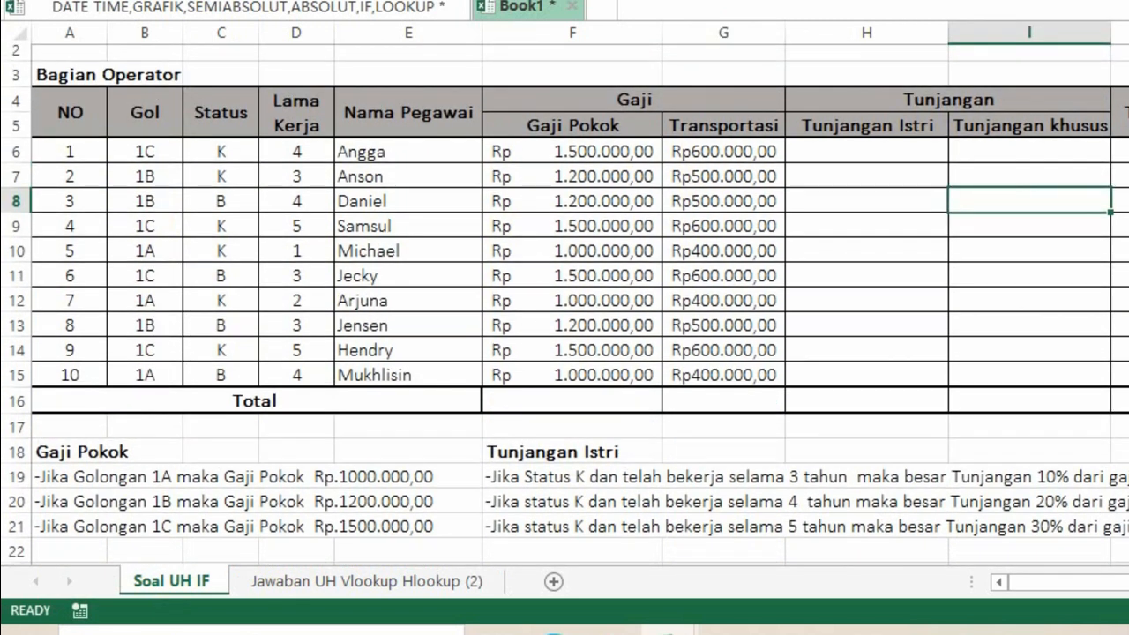
scroll(1101, 101, "up", 1)
left_click(843, 160)
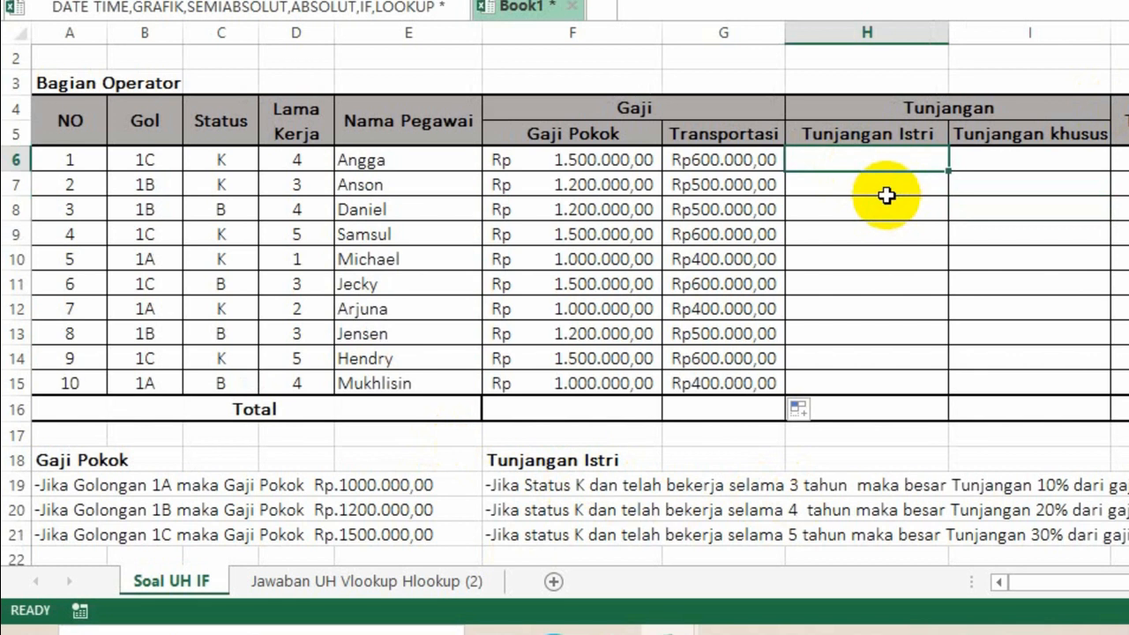
- Start an IF formula in Tunjangan Istri cell H6 with a nested AND whose first condition is C6="K"
type("=")
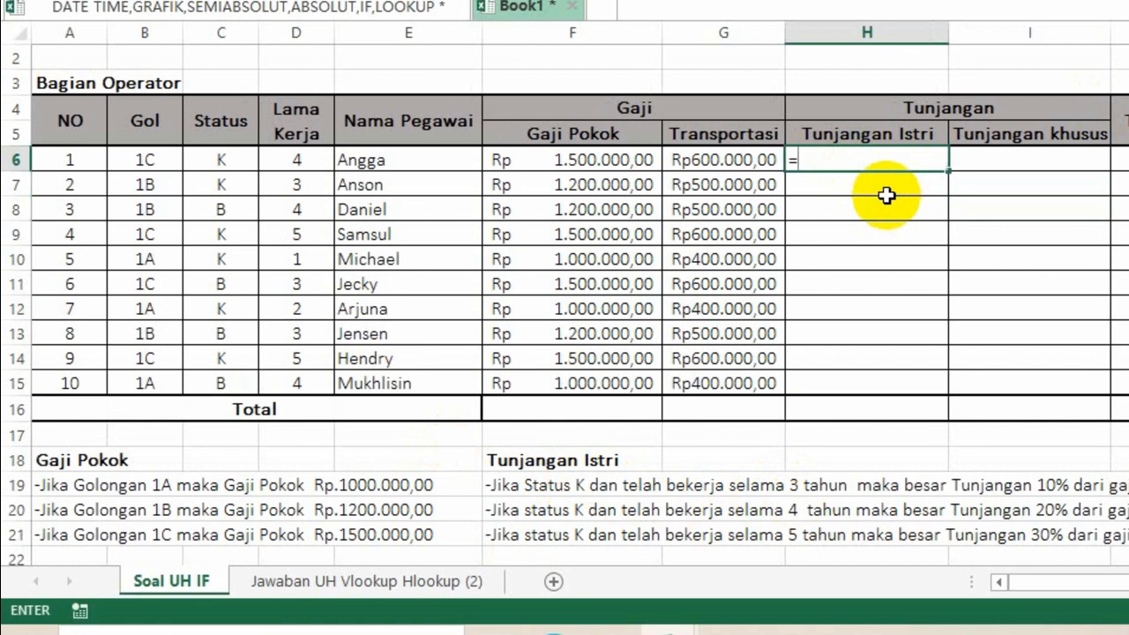
type("IF")
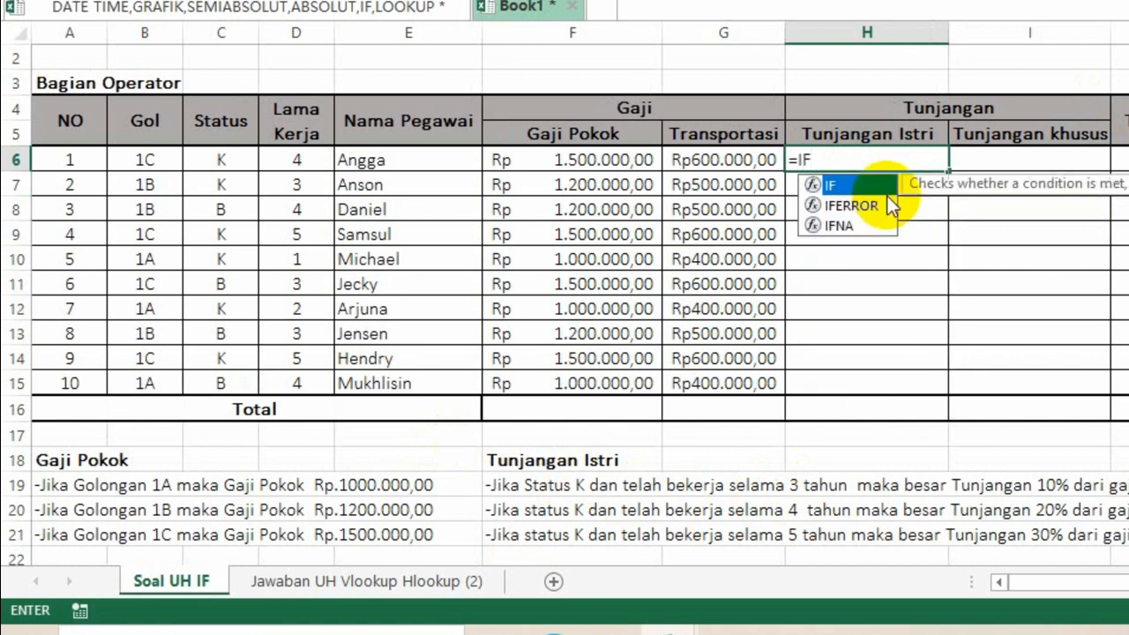
type("(AND")
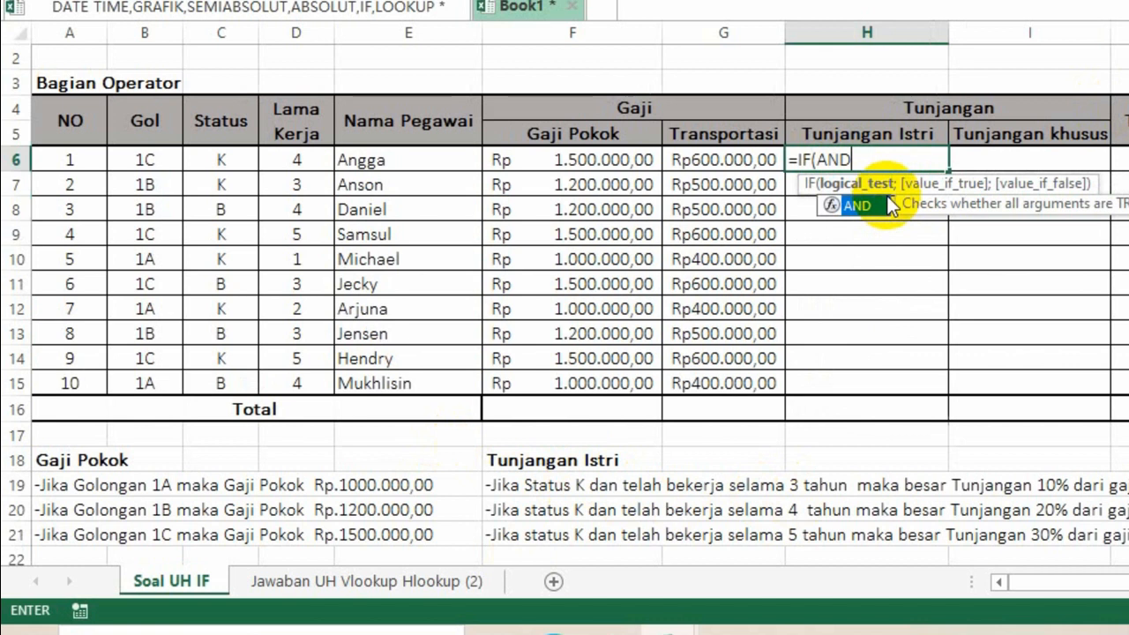
type("(")
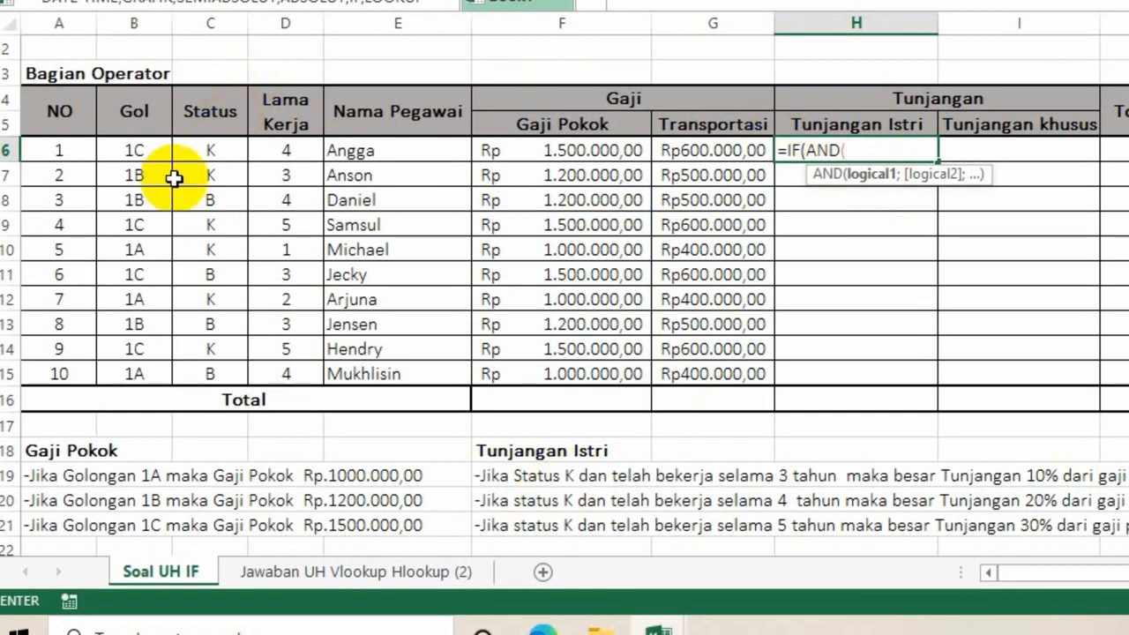
left_click(207, 148)
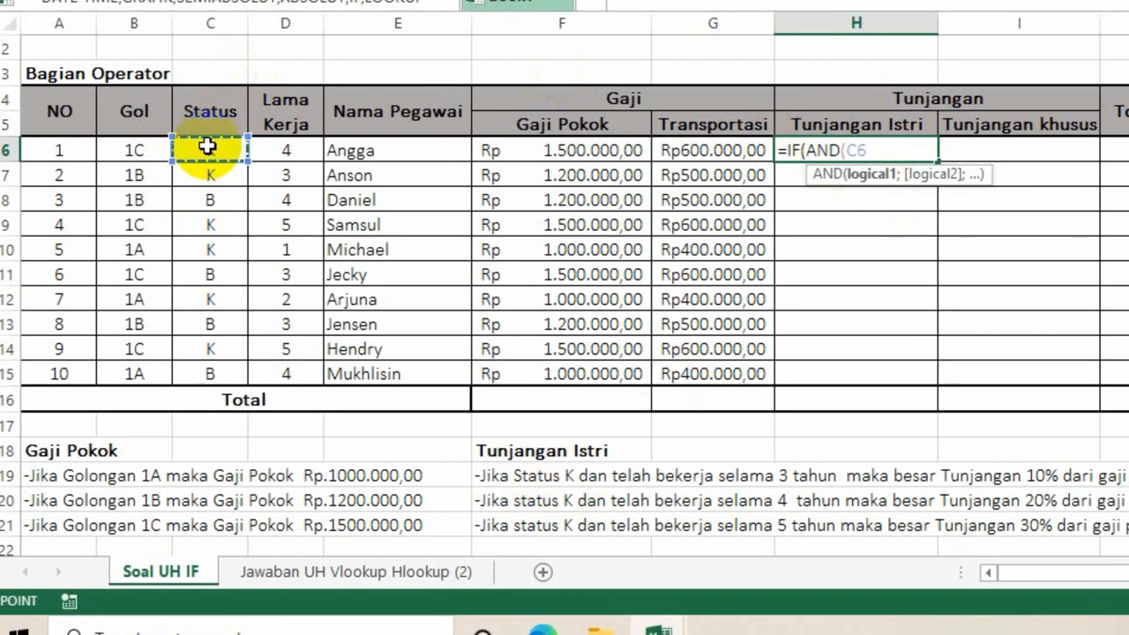
type("=")
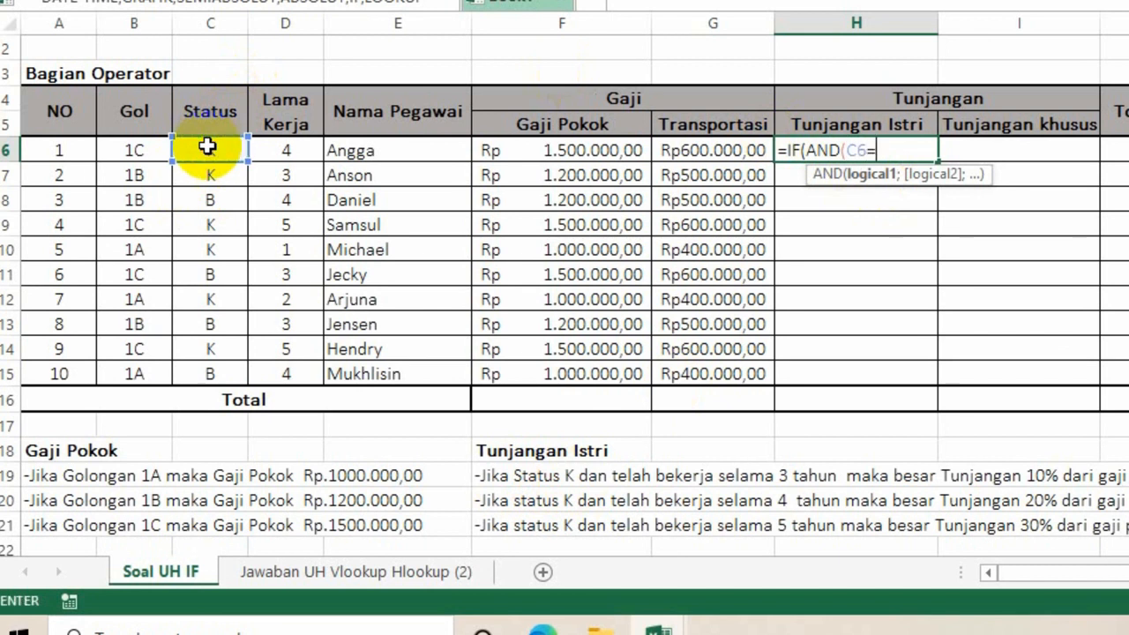
type("\"K\"")
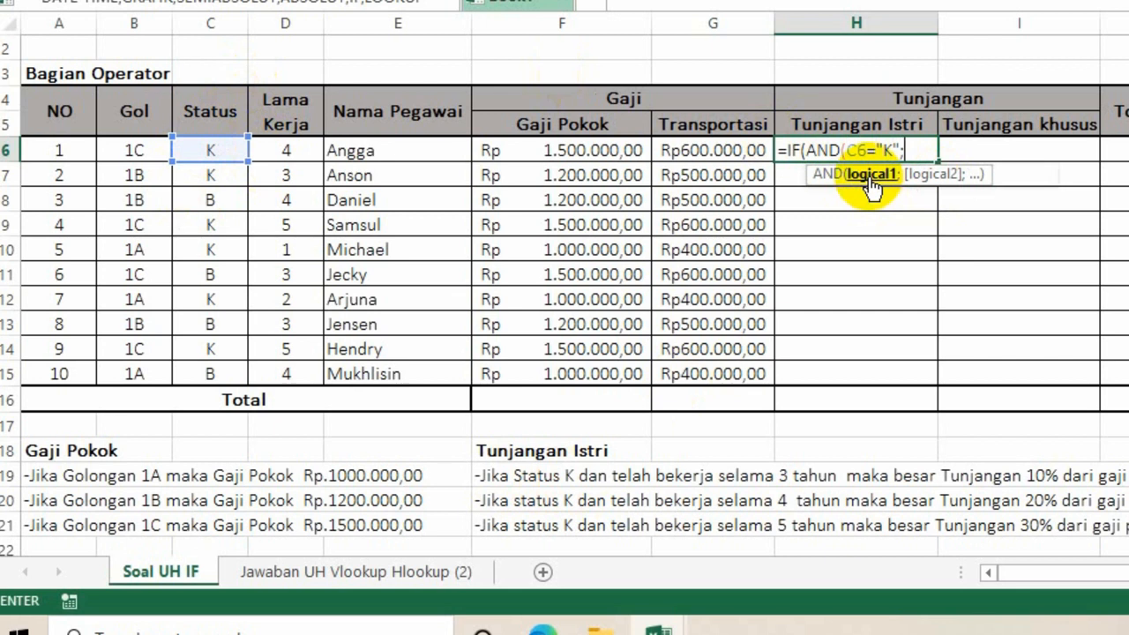
- Add D6=3 as the second AND condition in the H6 formula and close the AND
type(";")
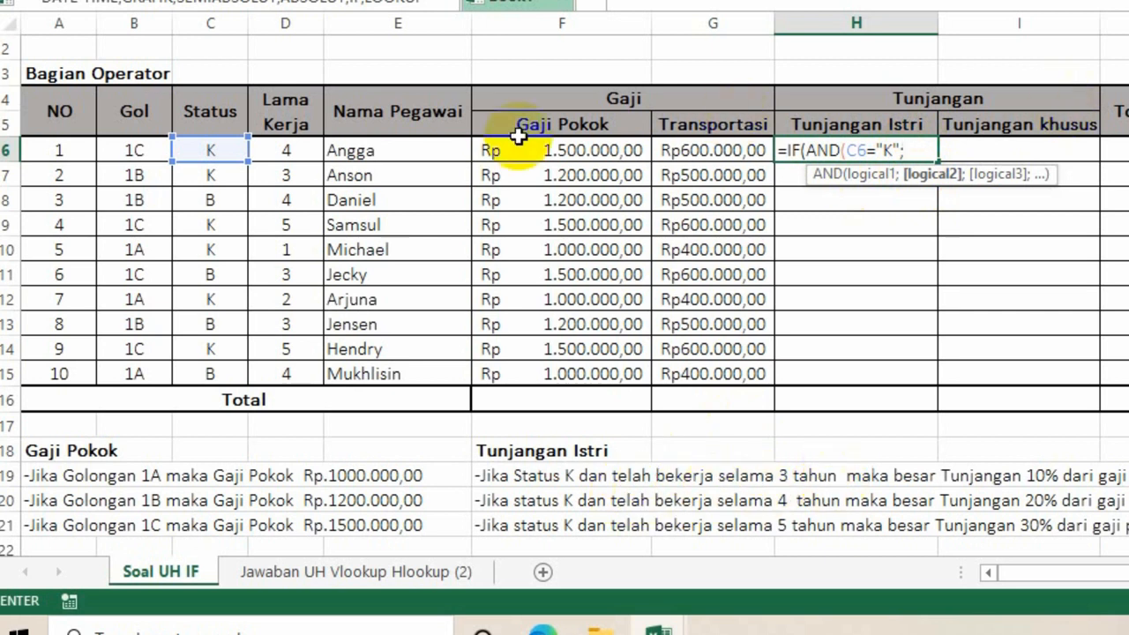
left_click(291, 153)
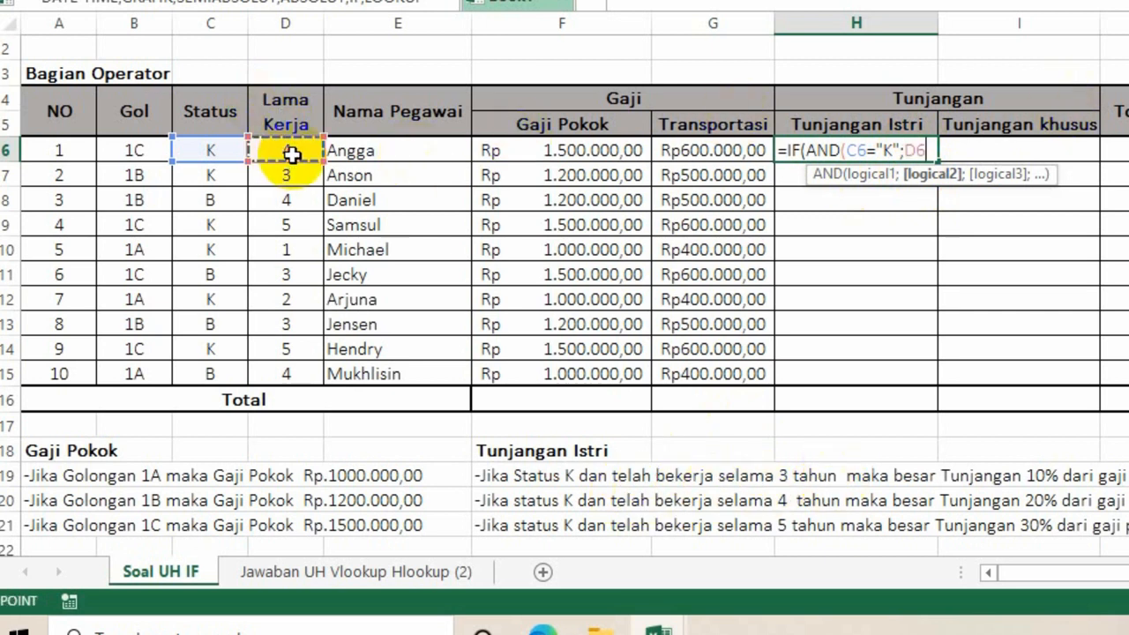
type("=")
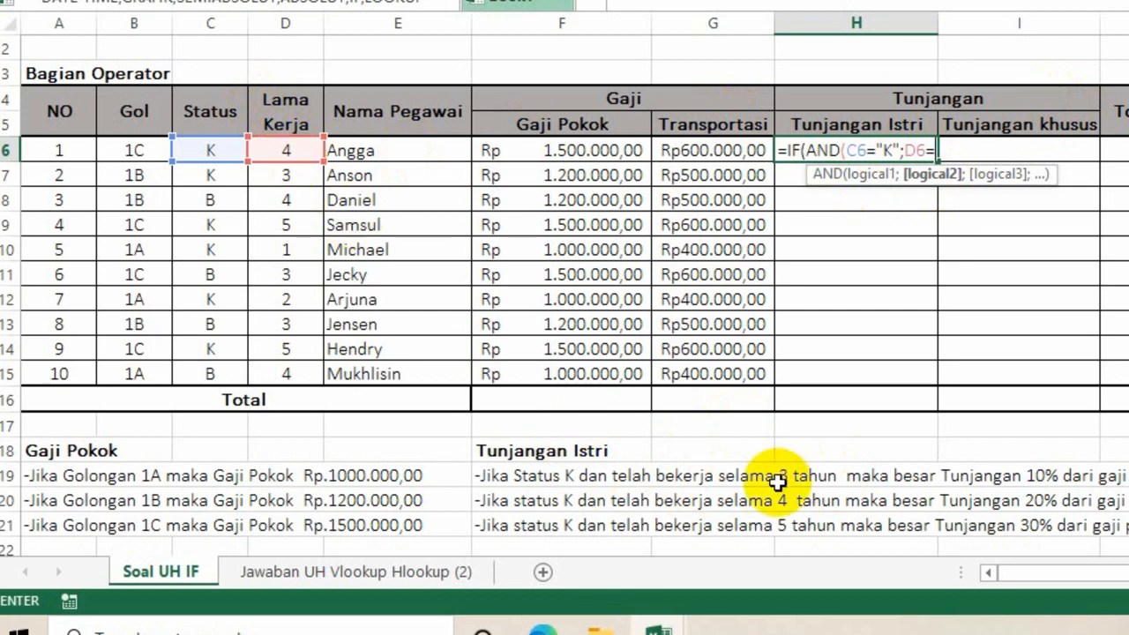
type("3")
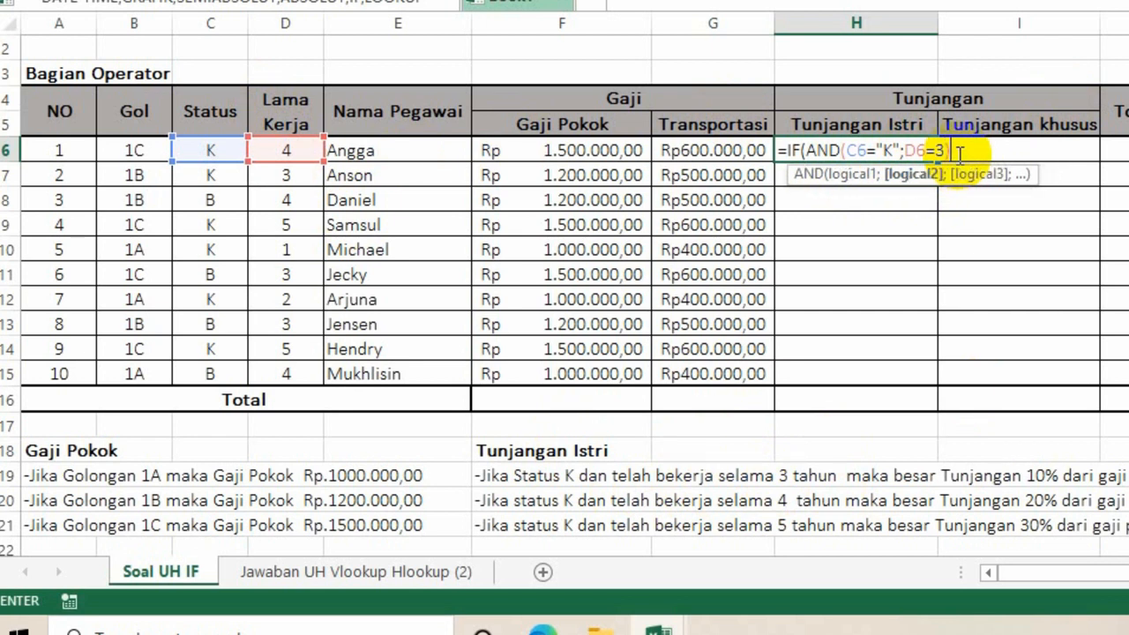
type(")")
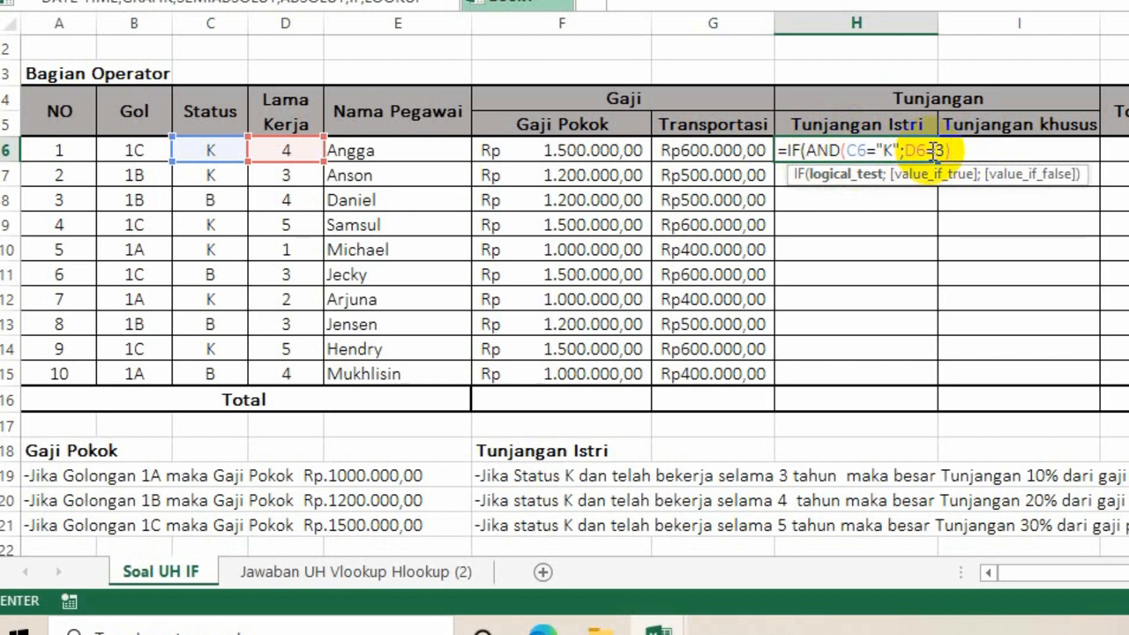
- Give 10%*F6 as the value if true for the first IF in H6
type(";")
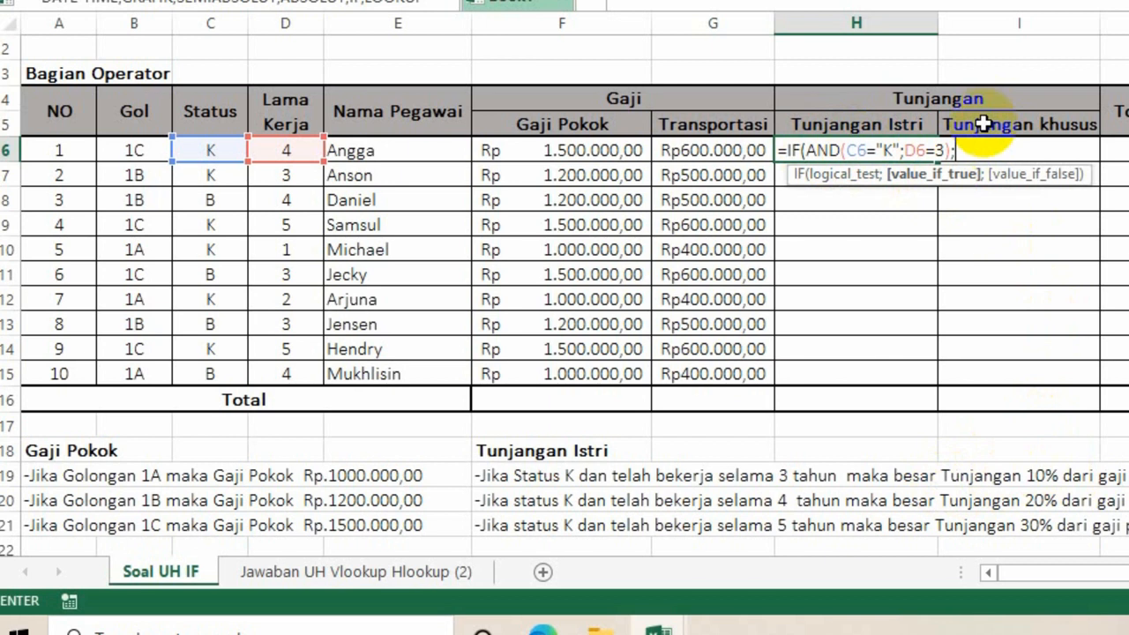
type("10")
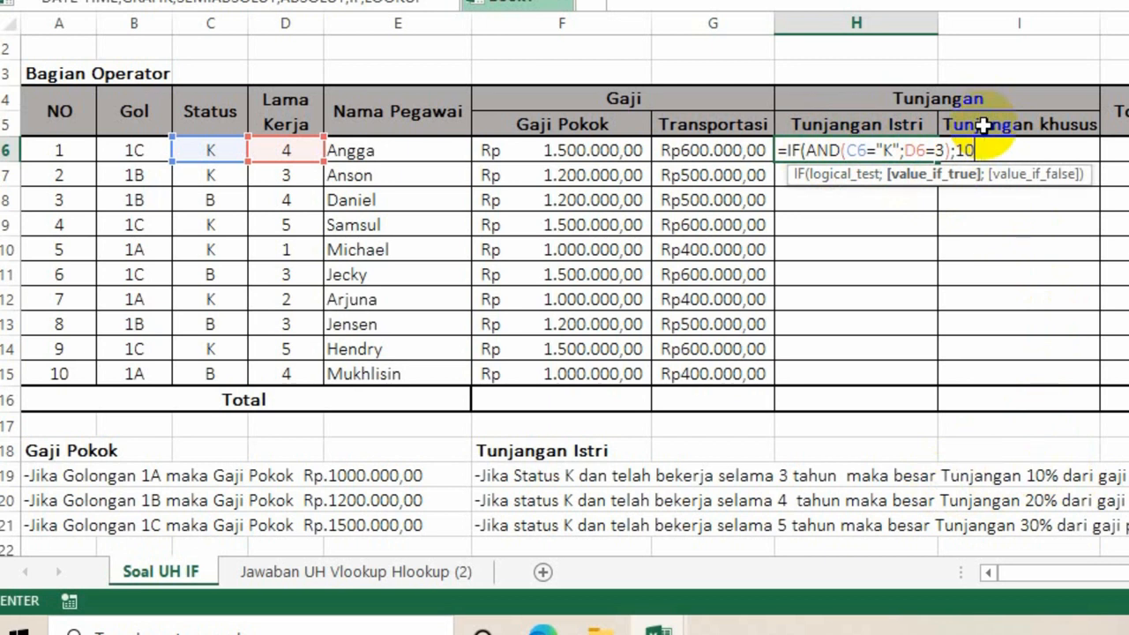
type("%*")
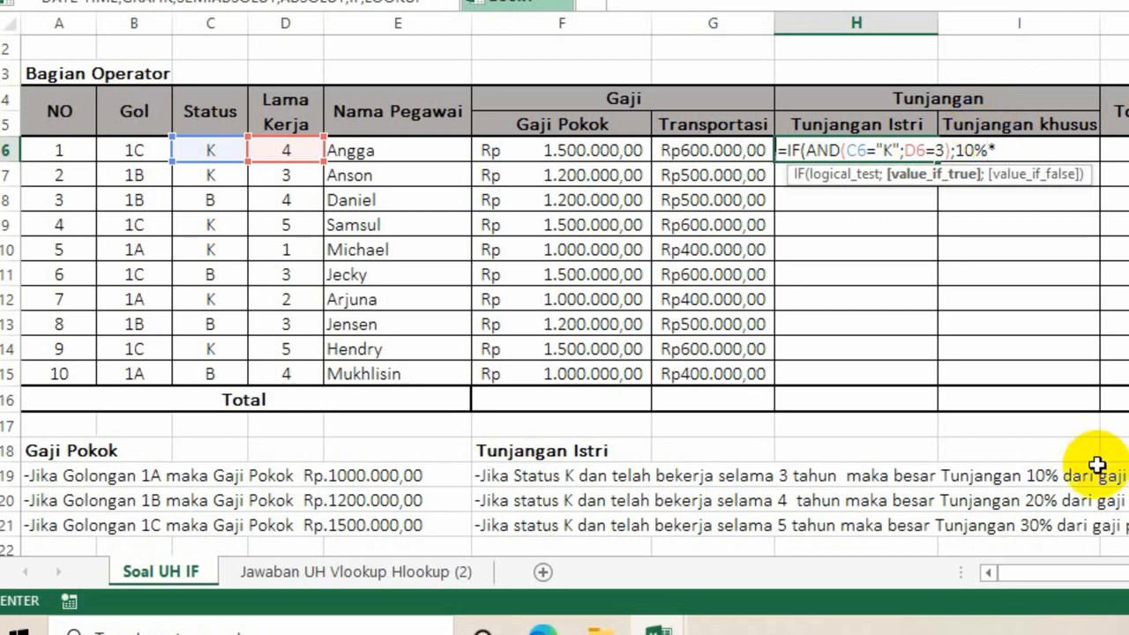
left_click(568, 154)
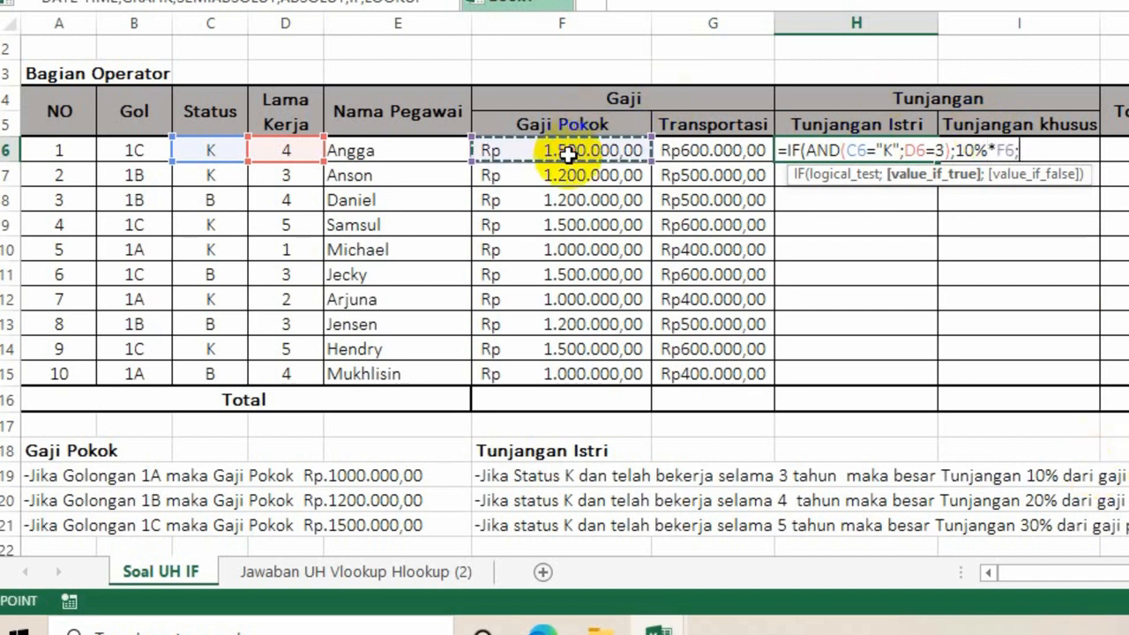
type(";")
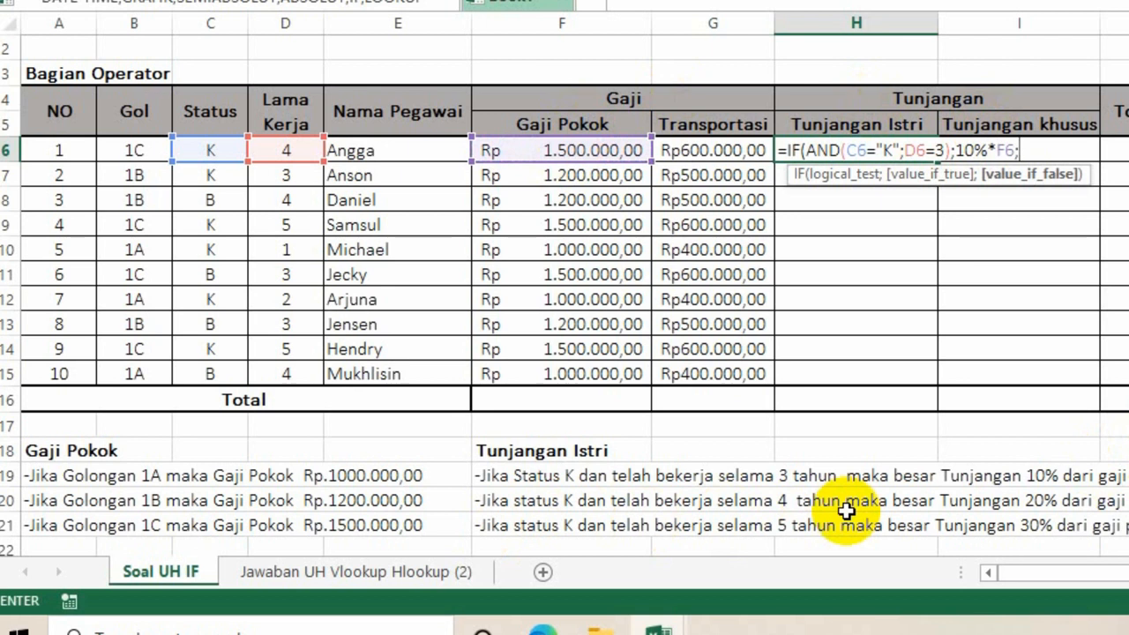
- Nest a second IF in the H6 formula with an AND test of C6="K" and D6=4
type("IF(")
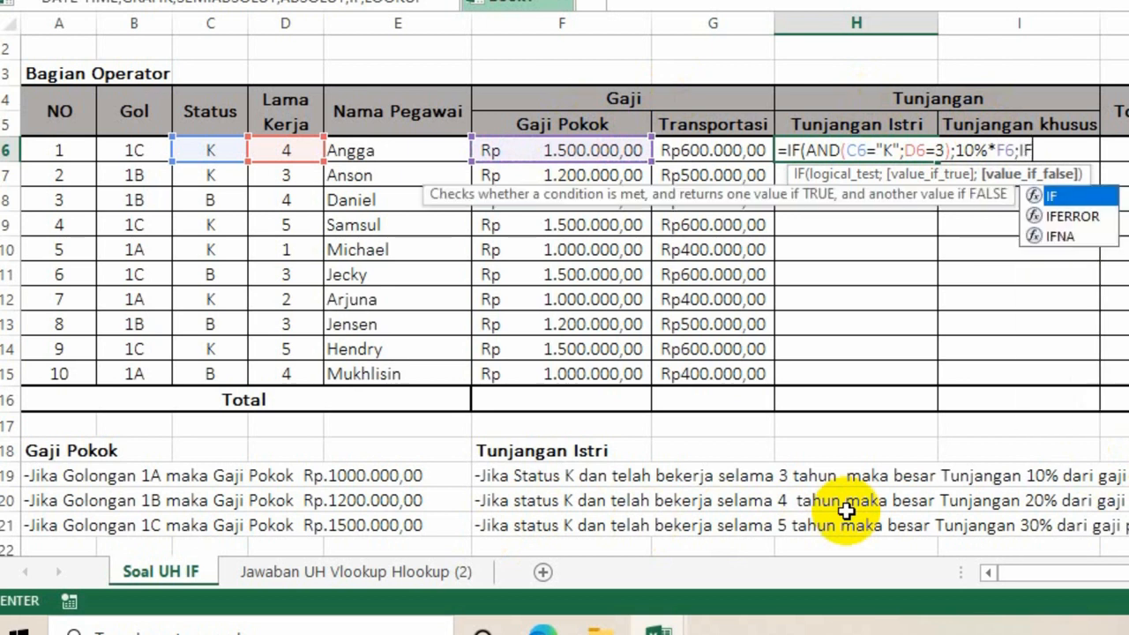
type("AND(")
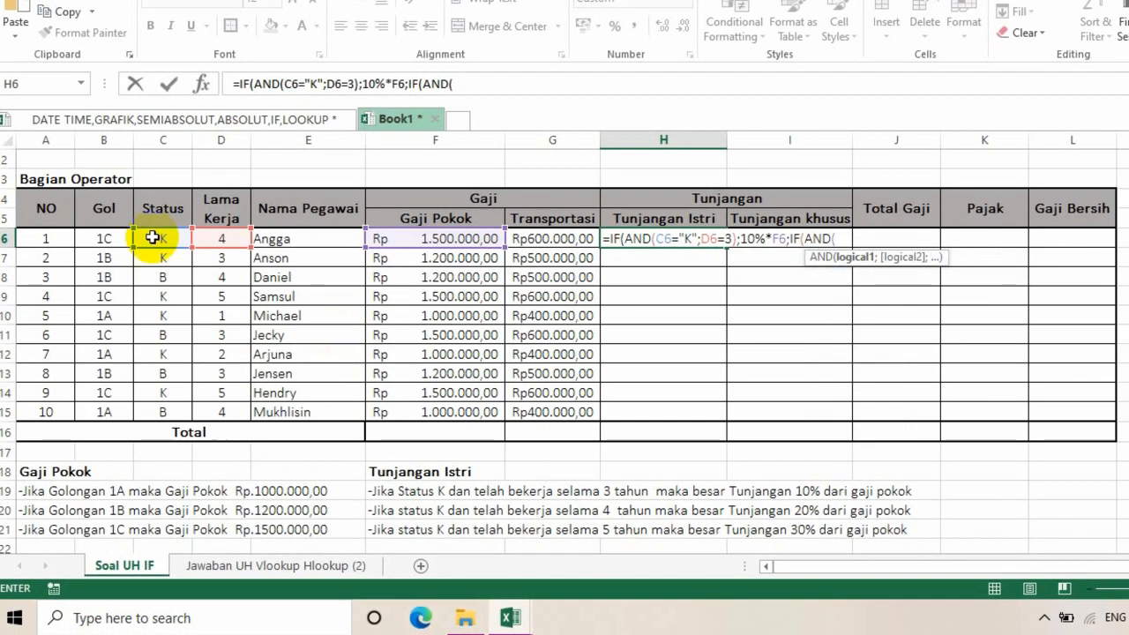
left_click(202, 151)
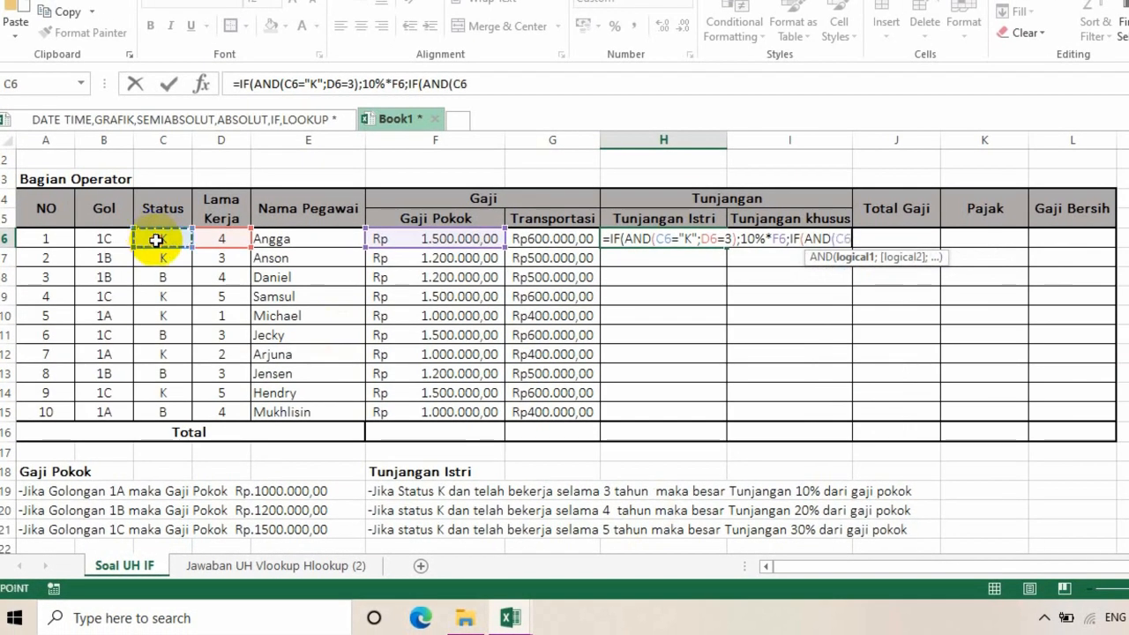
type("=")
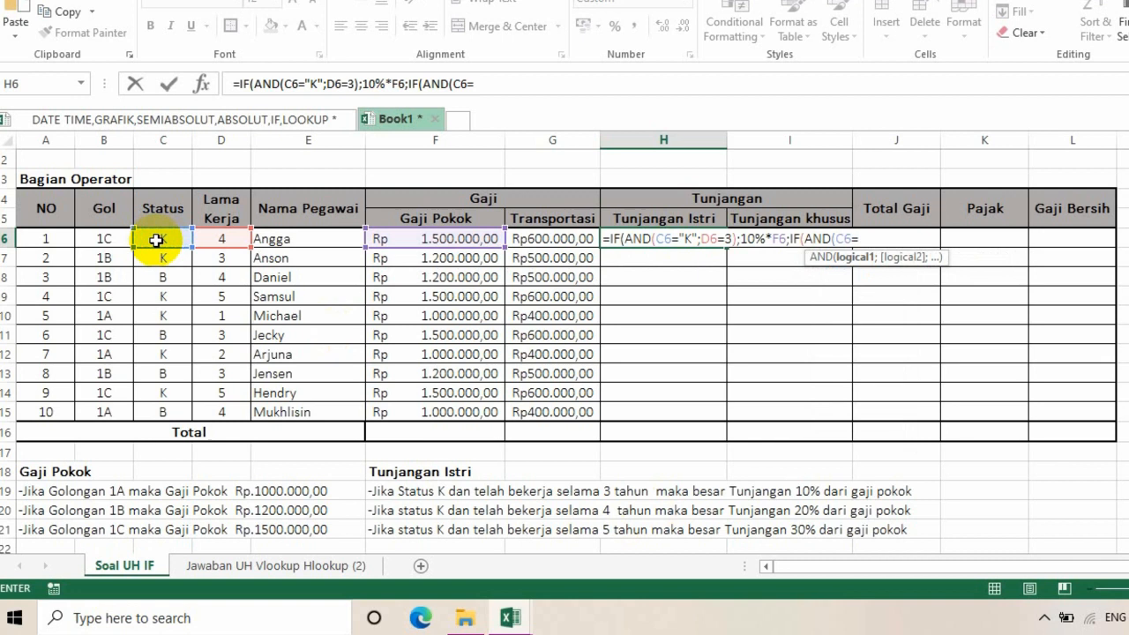
type("\"K\";")
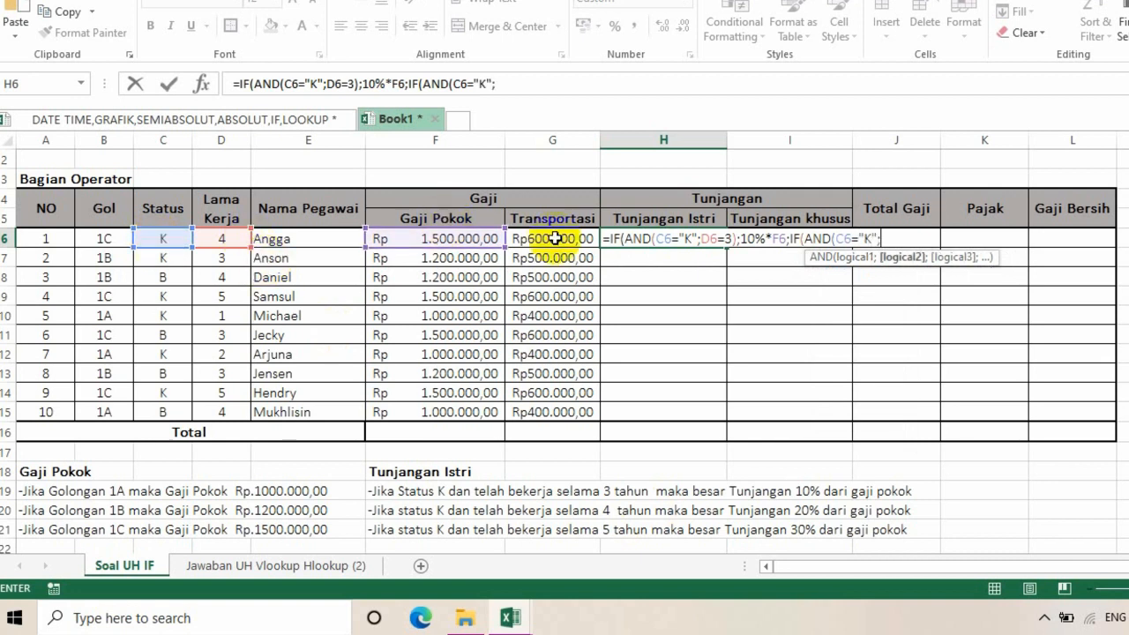
left_click(218, 237)
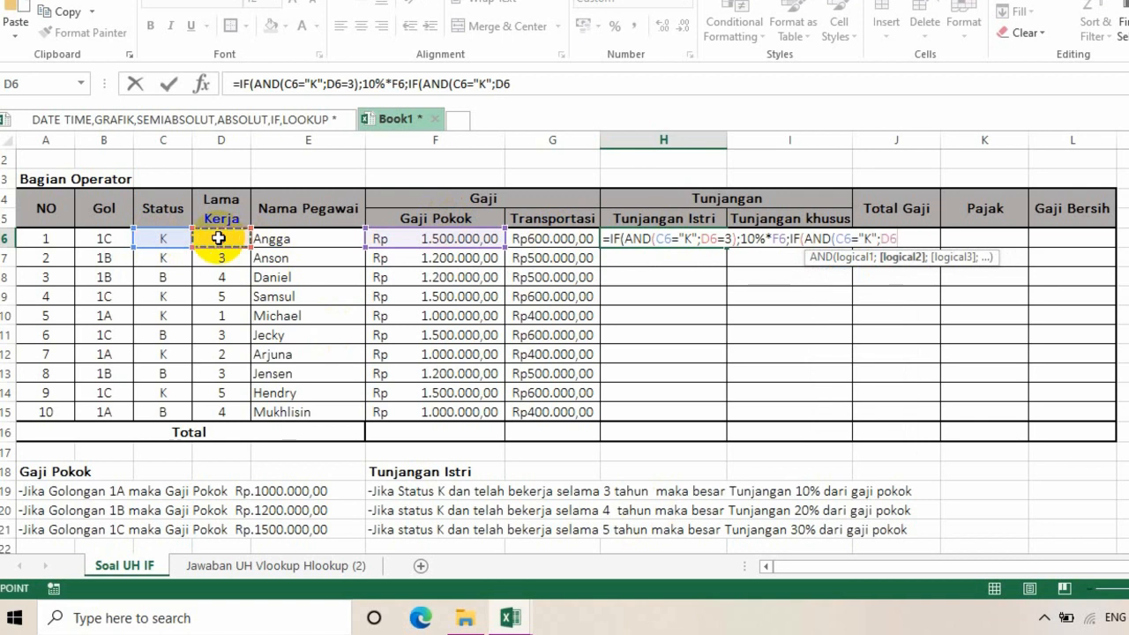
type("=4")
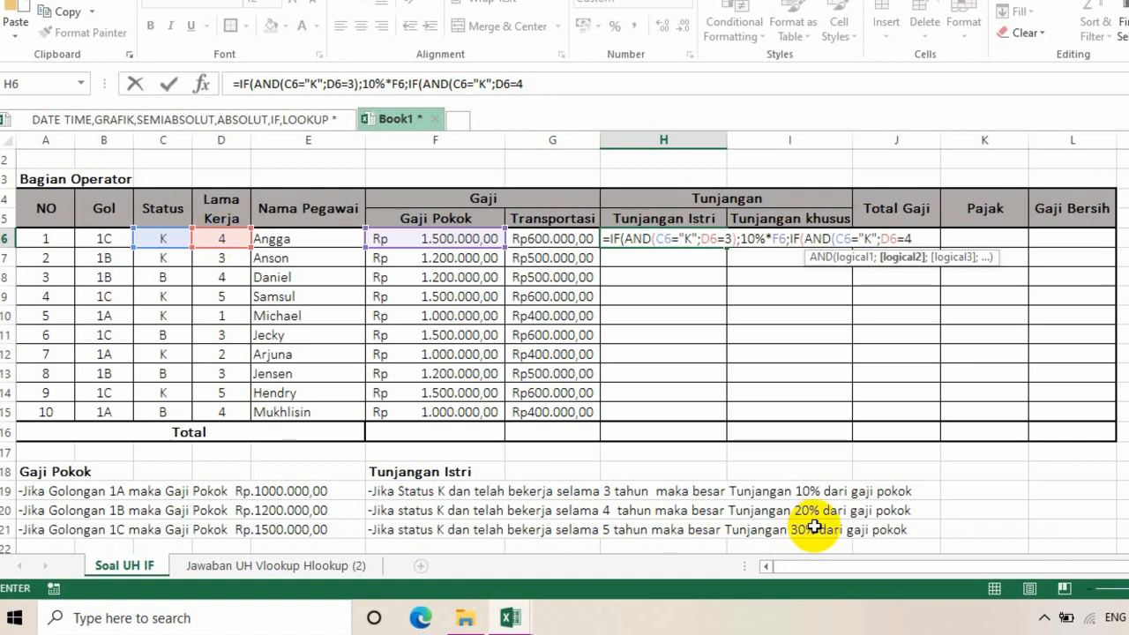
type(")")
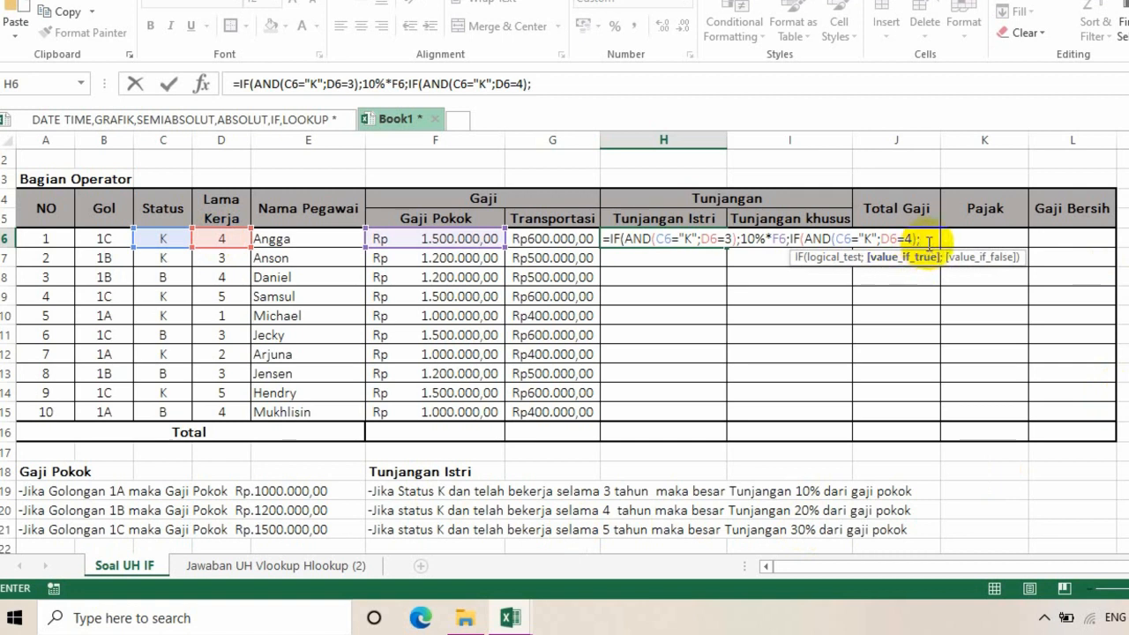
- Give 20%*F6 as the value if true for the second IF in H6
type("20*")
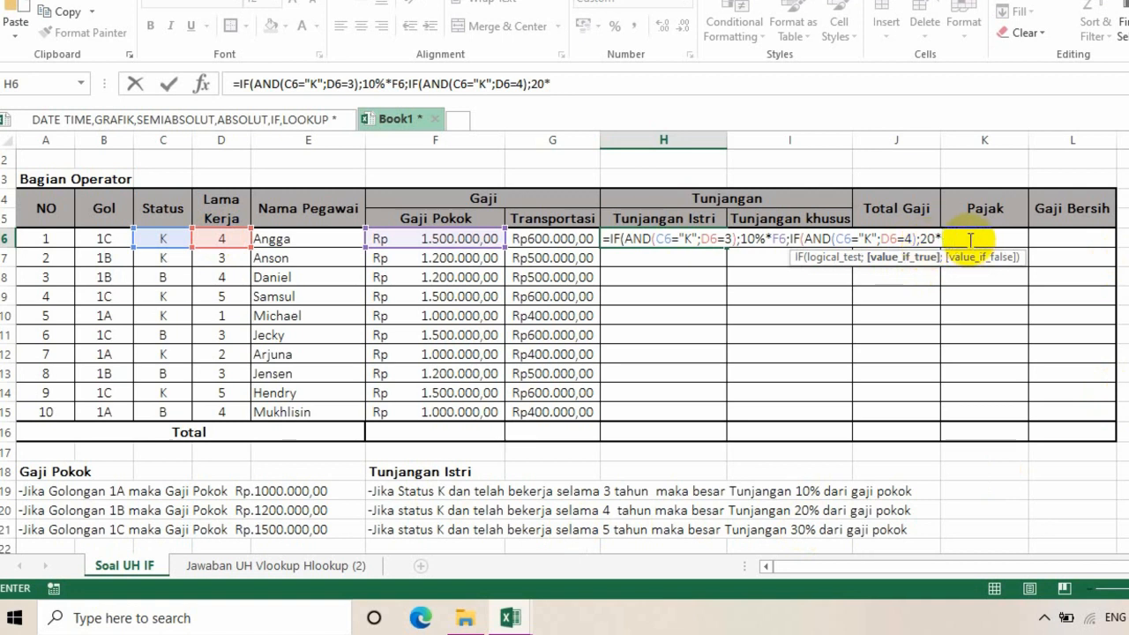
left_click(935, 234)
type("%")
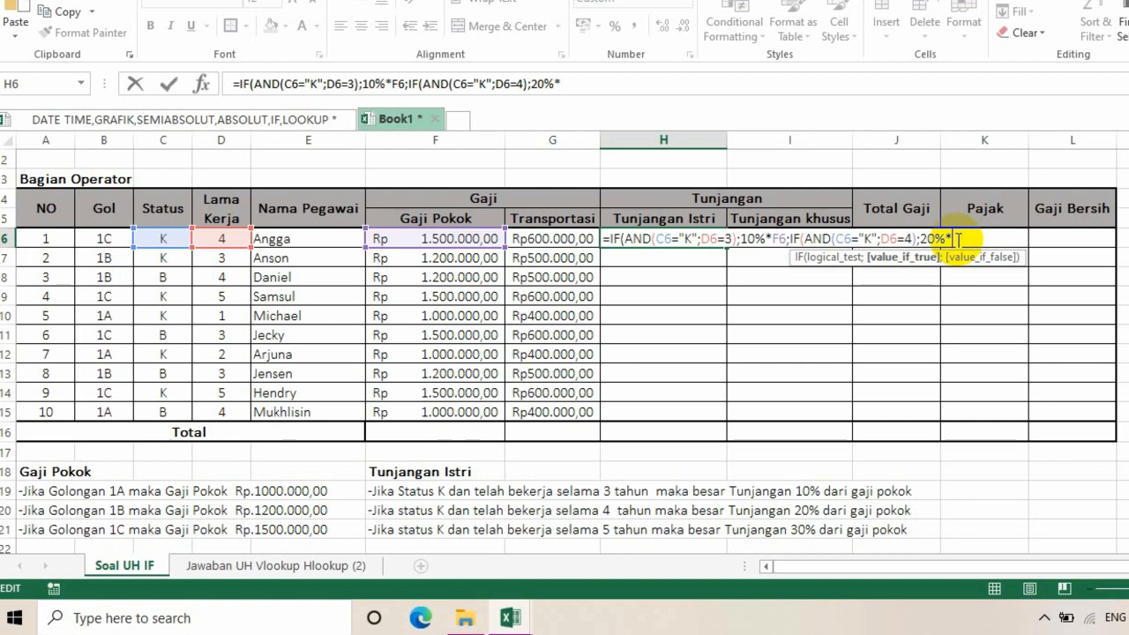
left_click(478, 238)
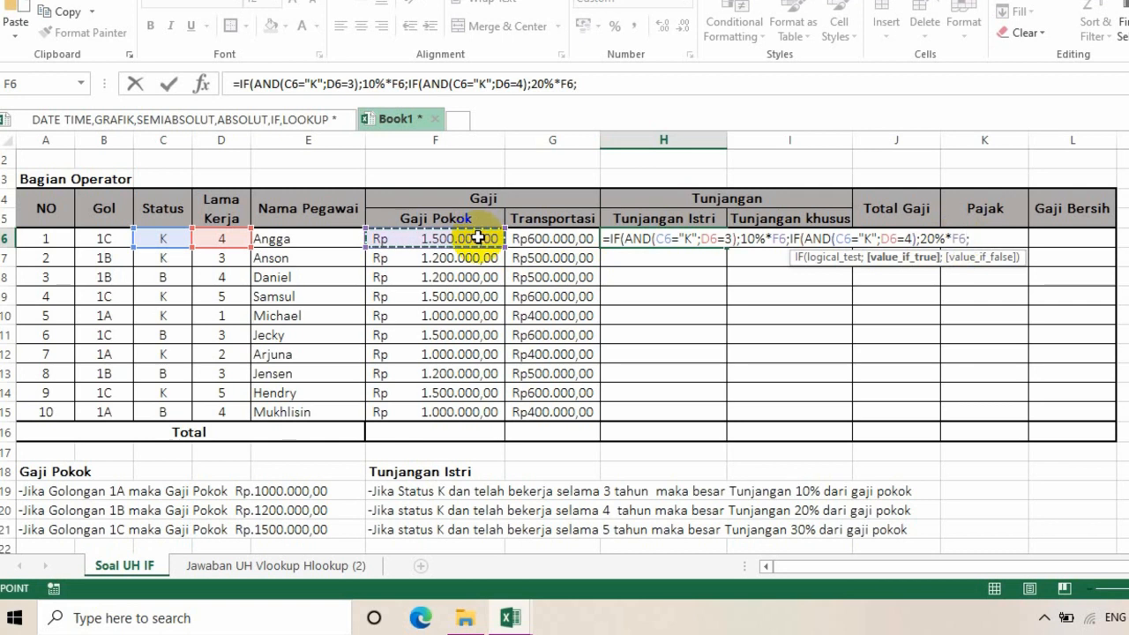
type(";")
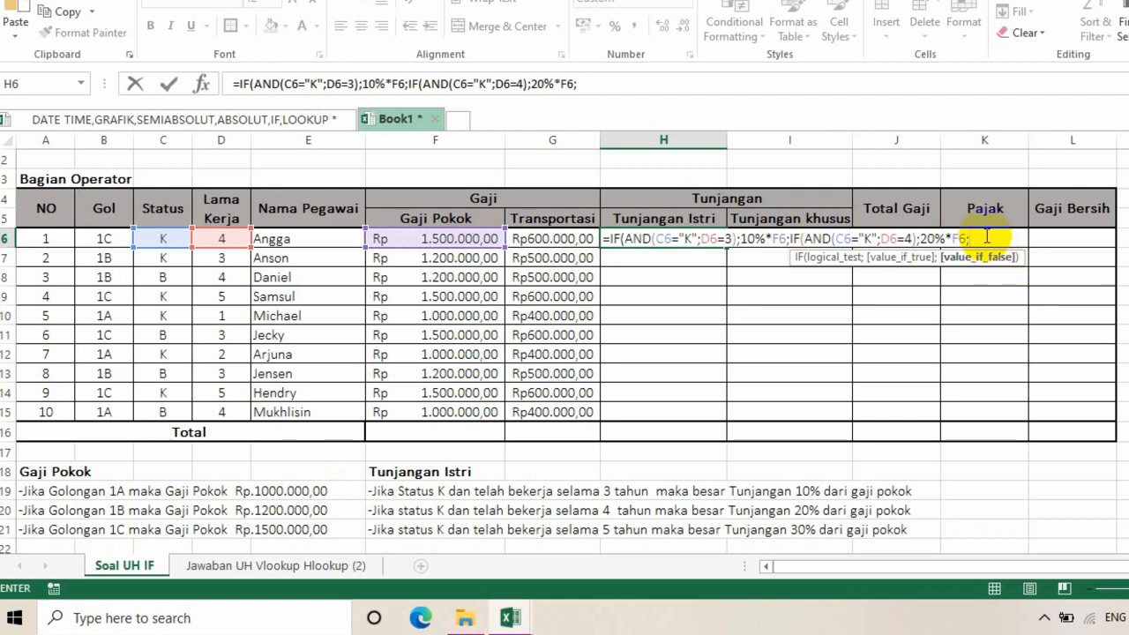
- Nest a third IF in the H6 formula with an AND test of C6="K" and D6=5
type("(")
key("BackSpace")
type("IF")
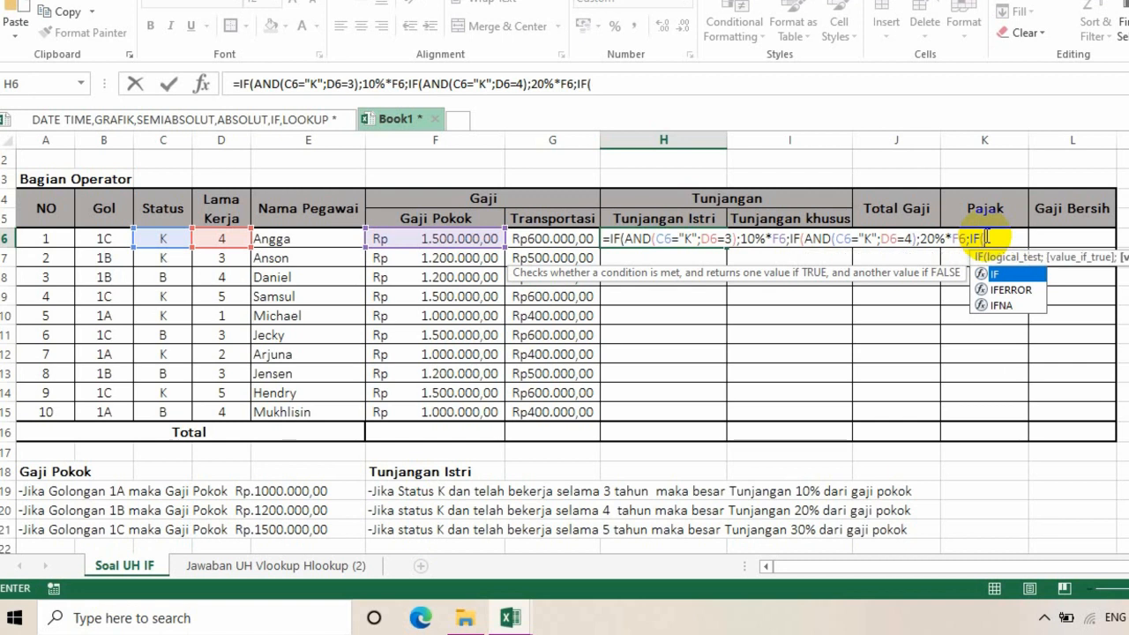
type("(AND")
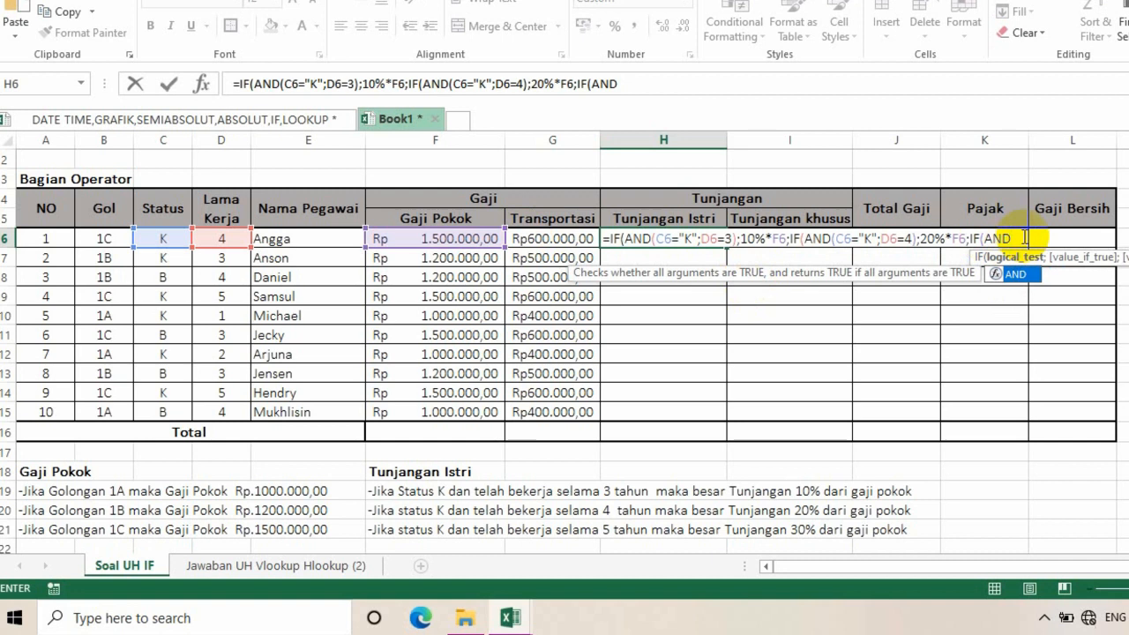
type("(")
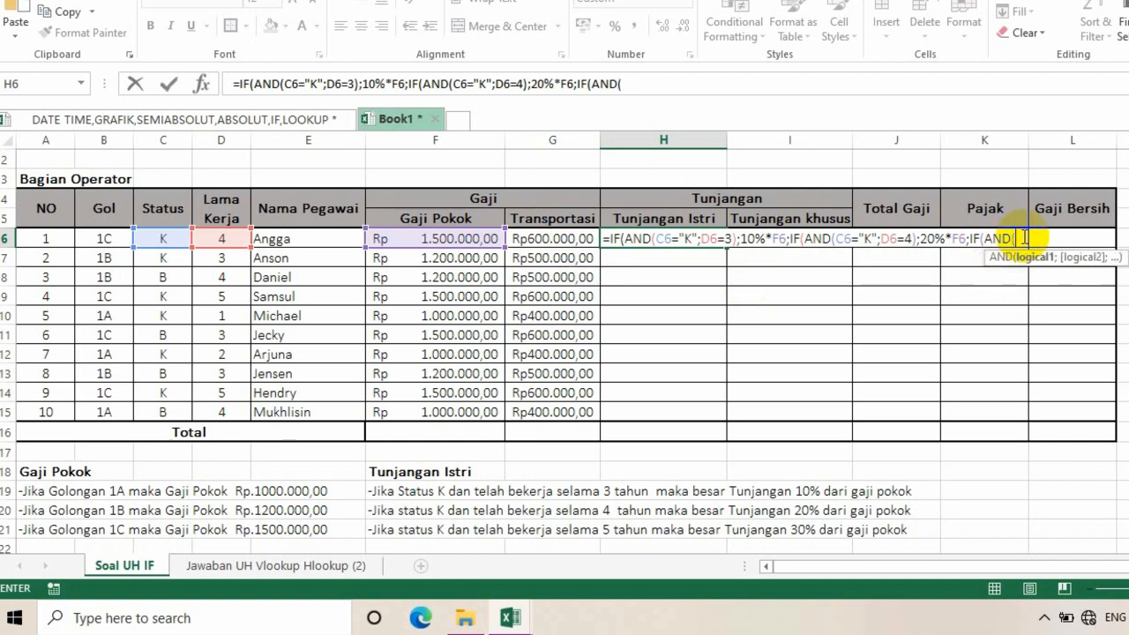
left_click(170, 240)
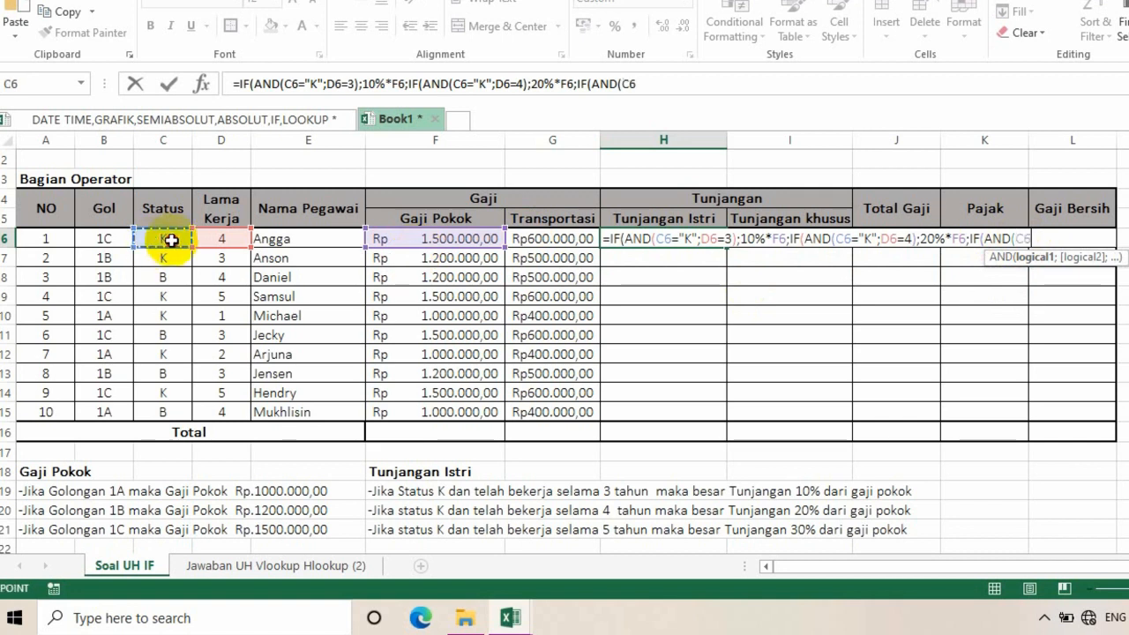
type("=\"K")
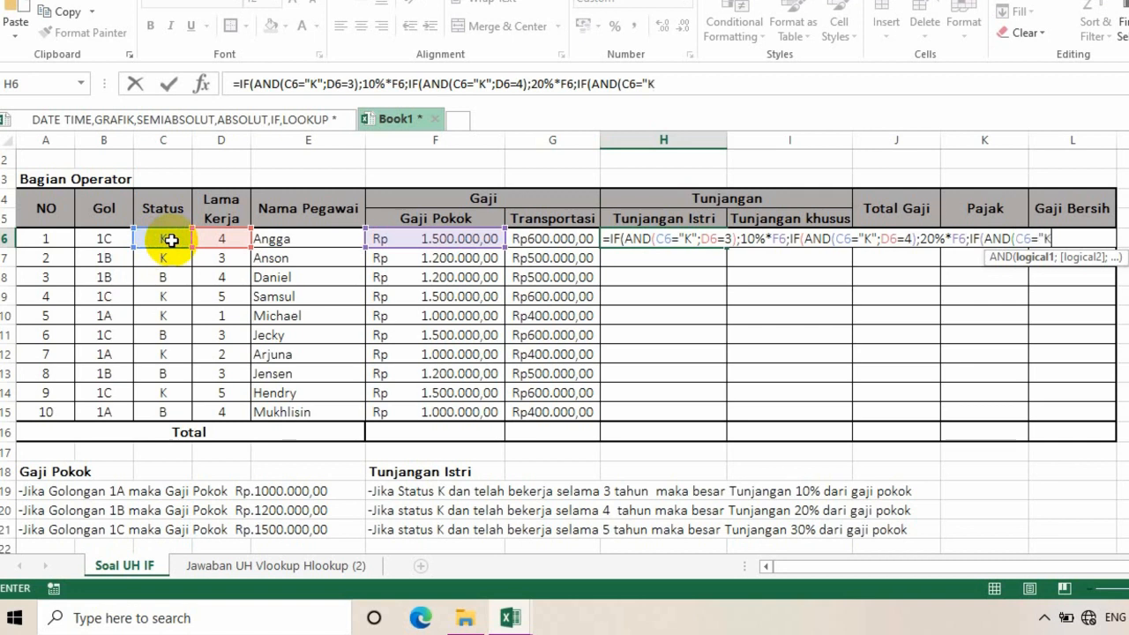
type("\";")
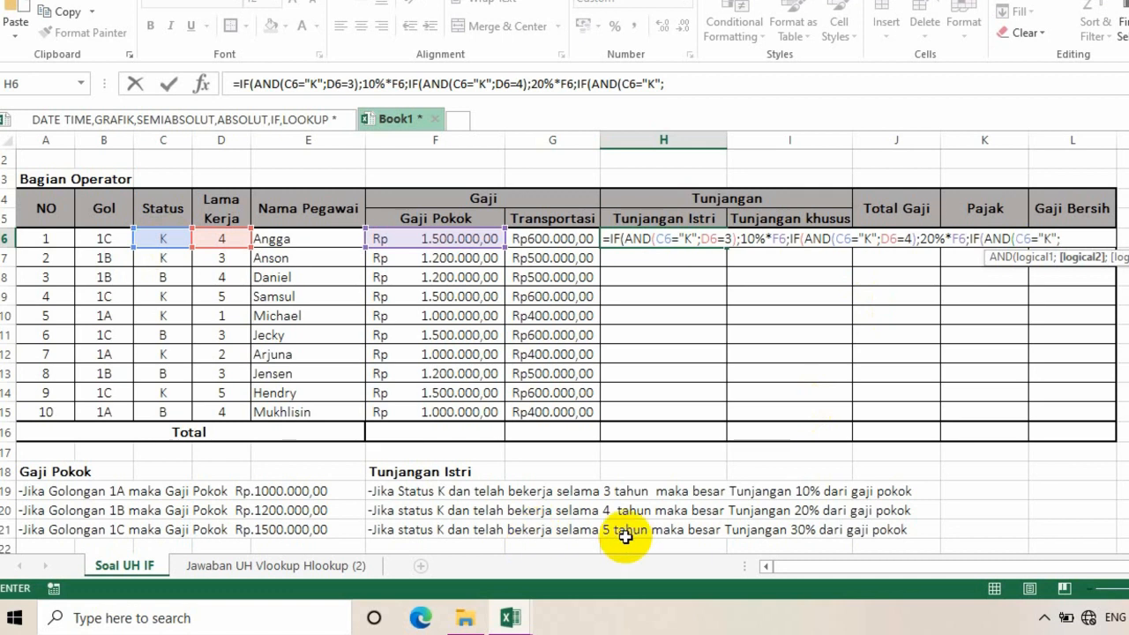
left_click(238, 241)
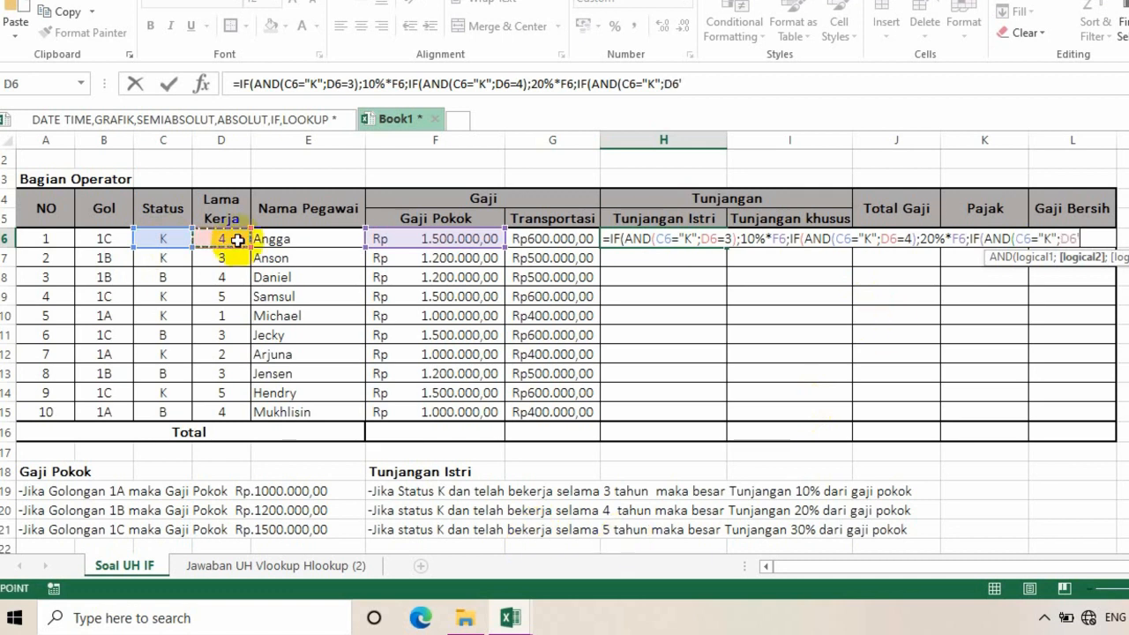
type("=")
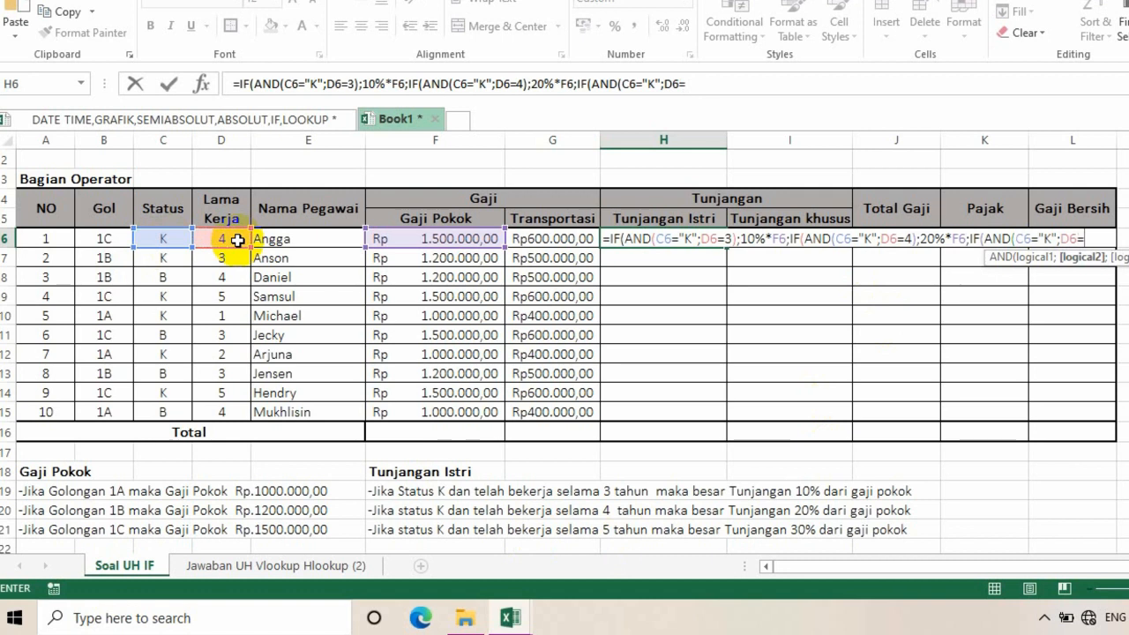
type("5")
type(")")
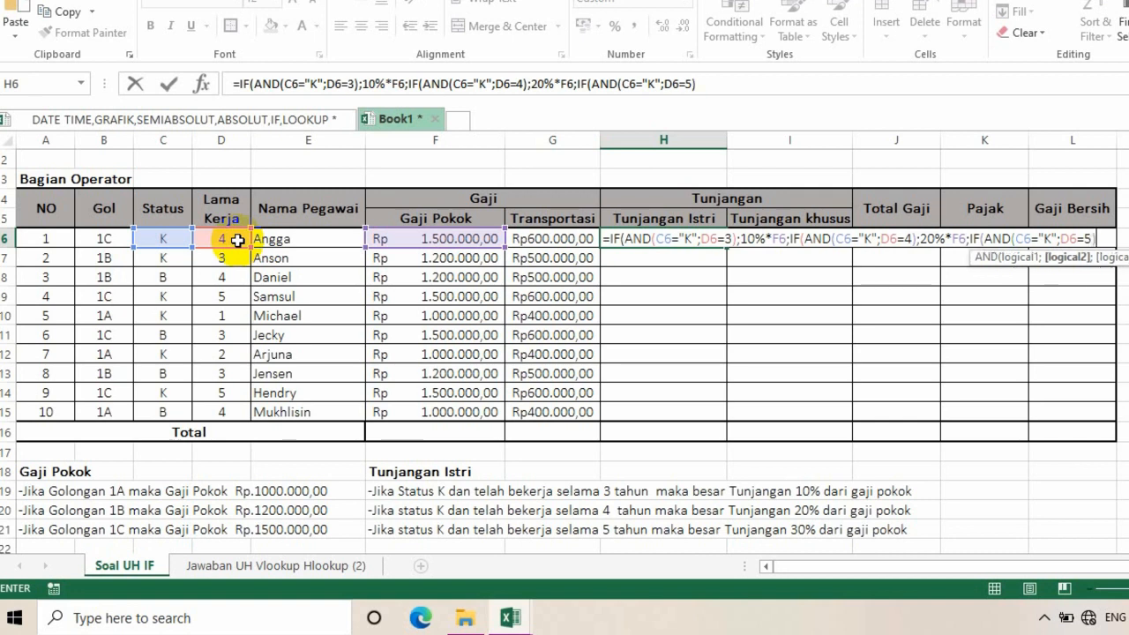
- Give 30%*F6 as the value if true for the third IF, close all three IFs and enter the H6 formula
type(";")
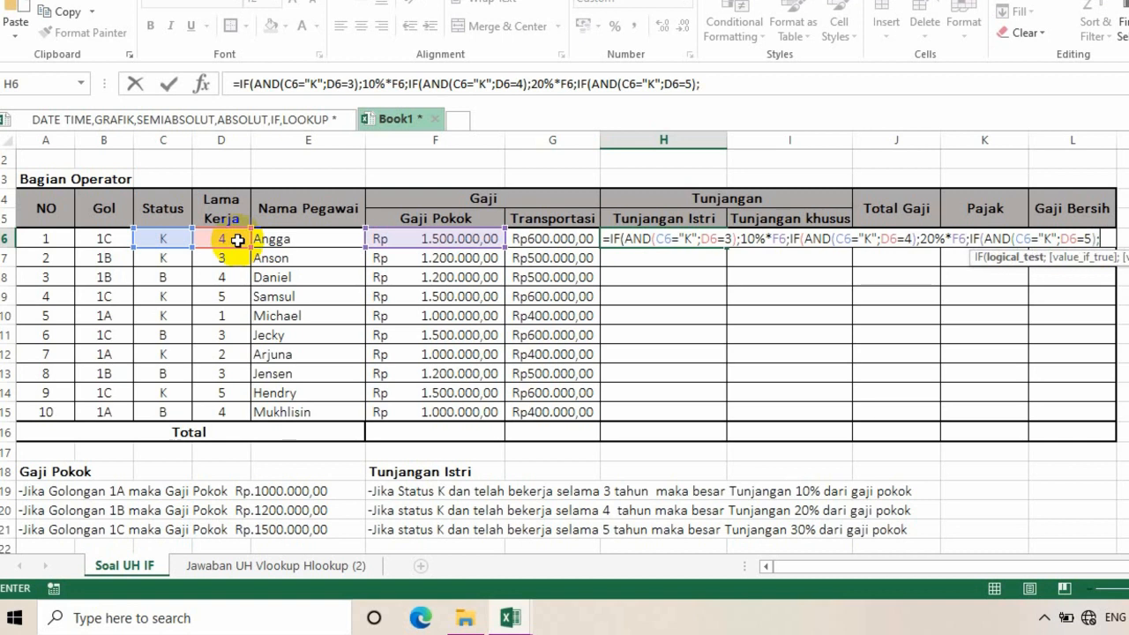
type("30")
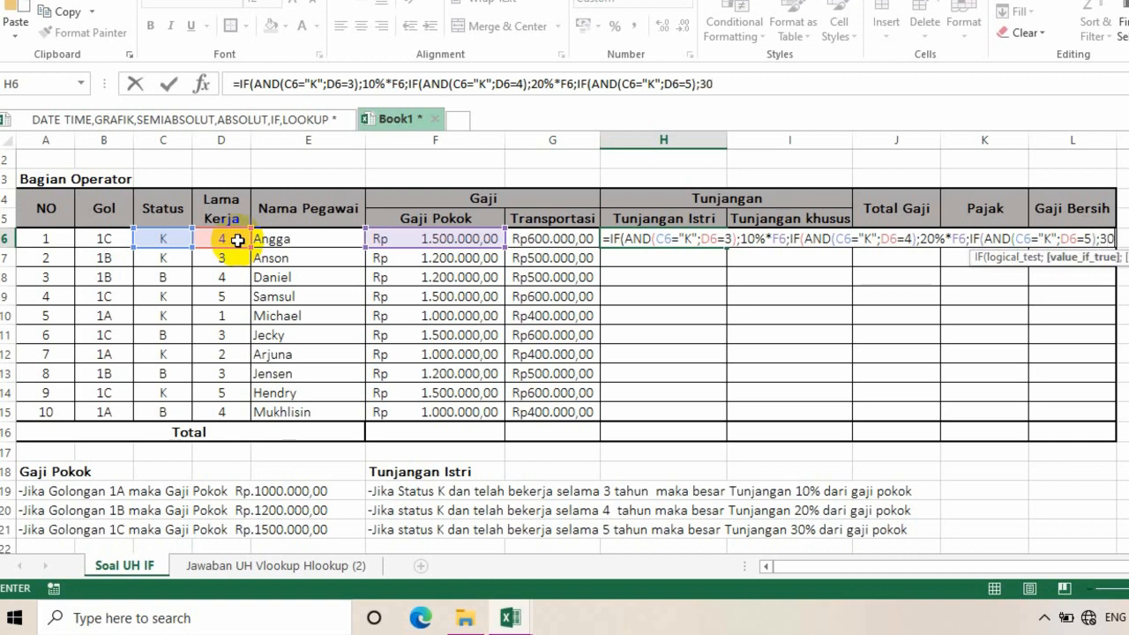
type("%")
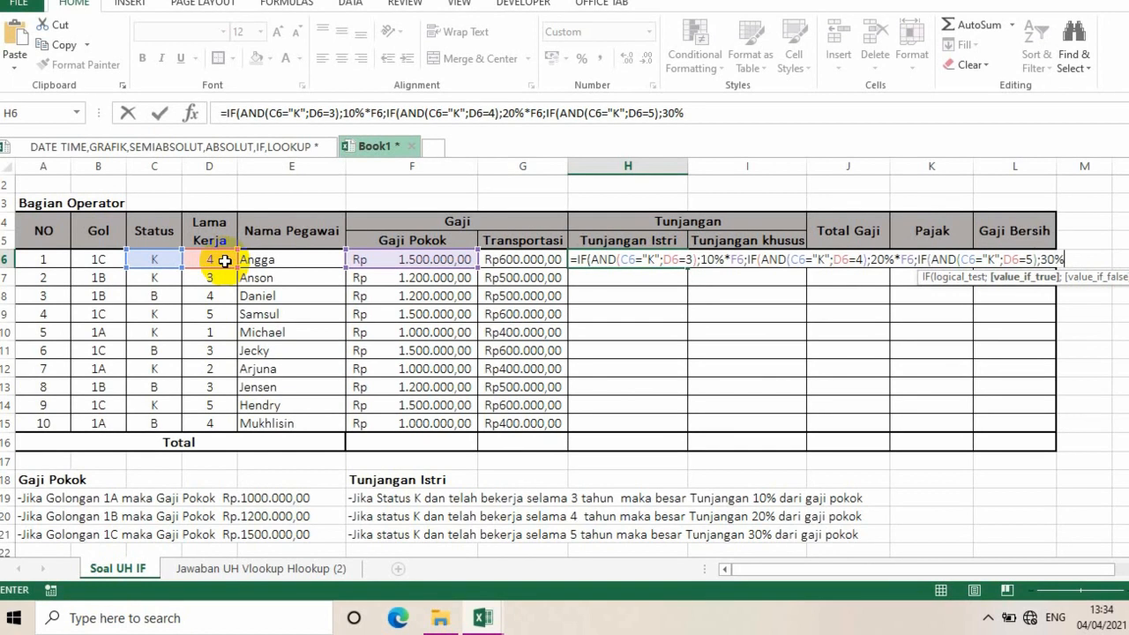
type("*")
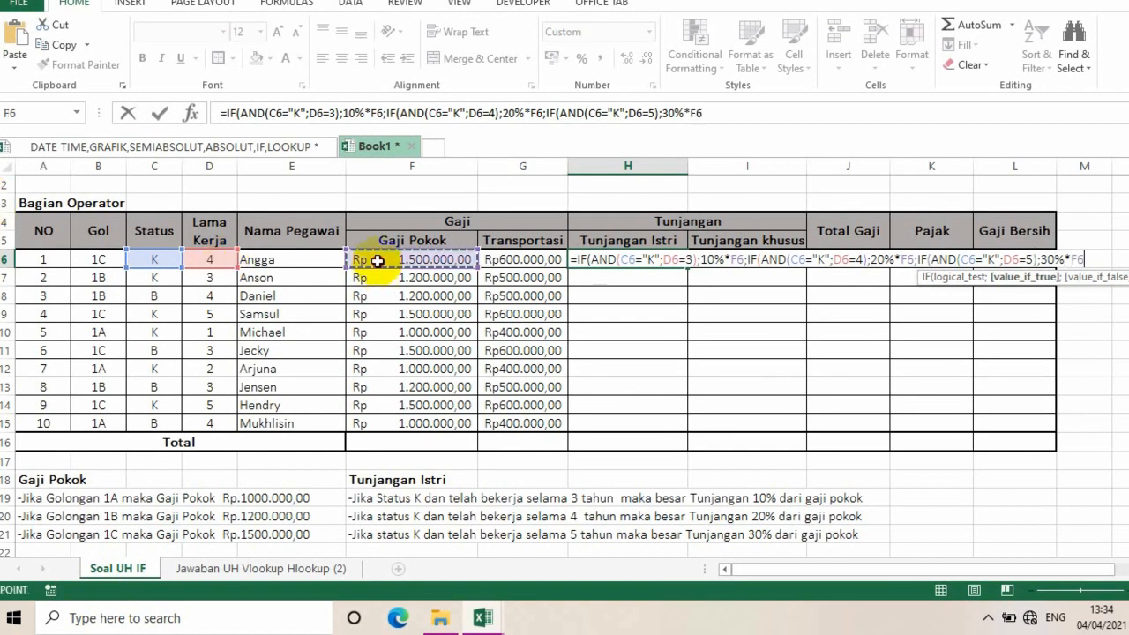
type(")")
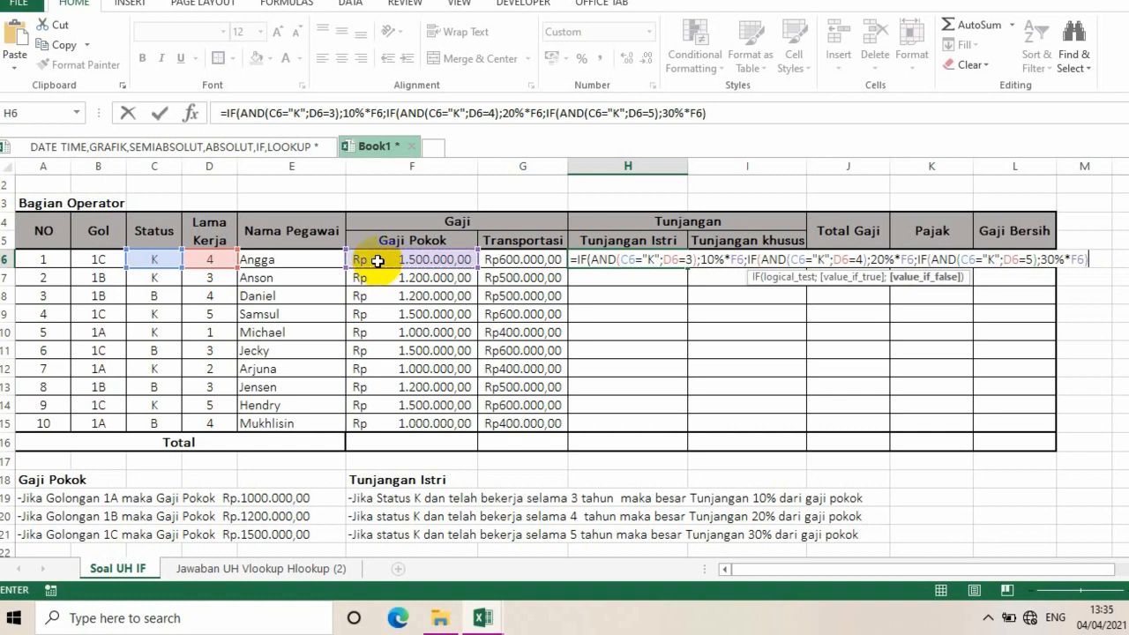
type(")")
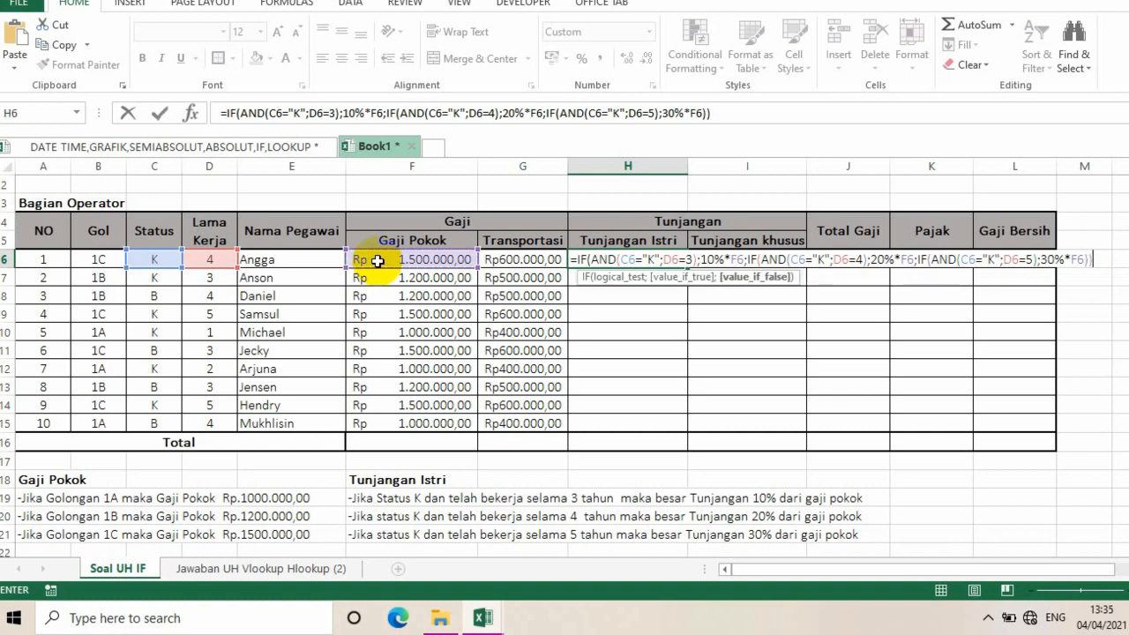
type(")")
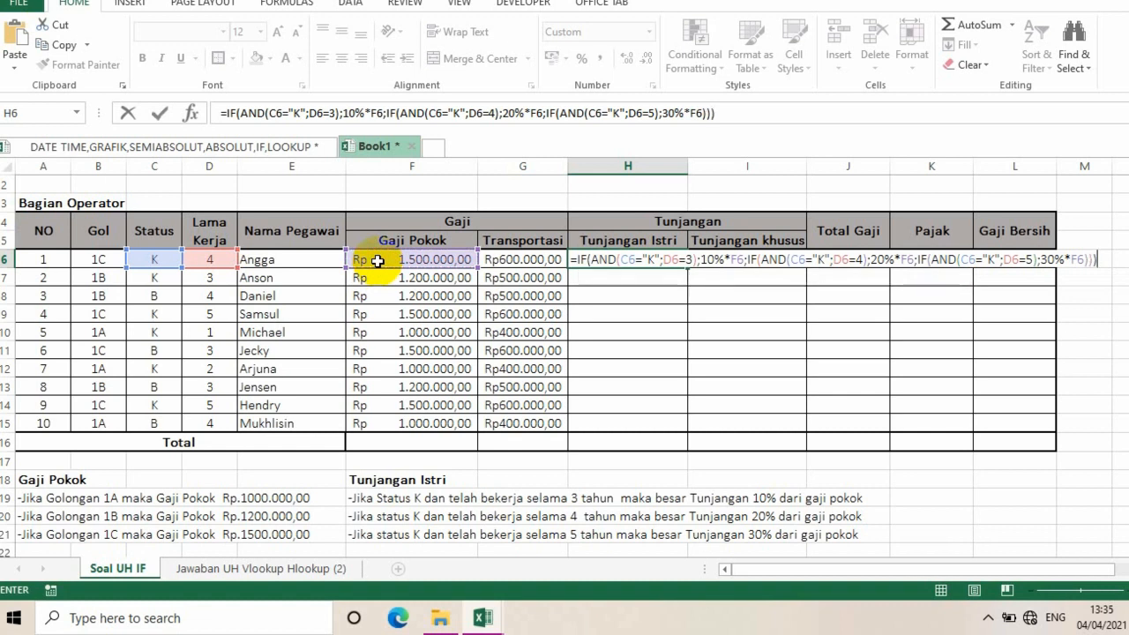
key("Return")
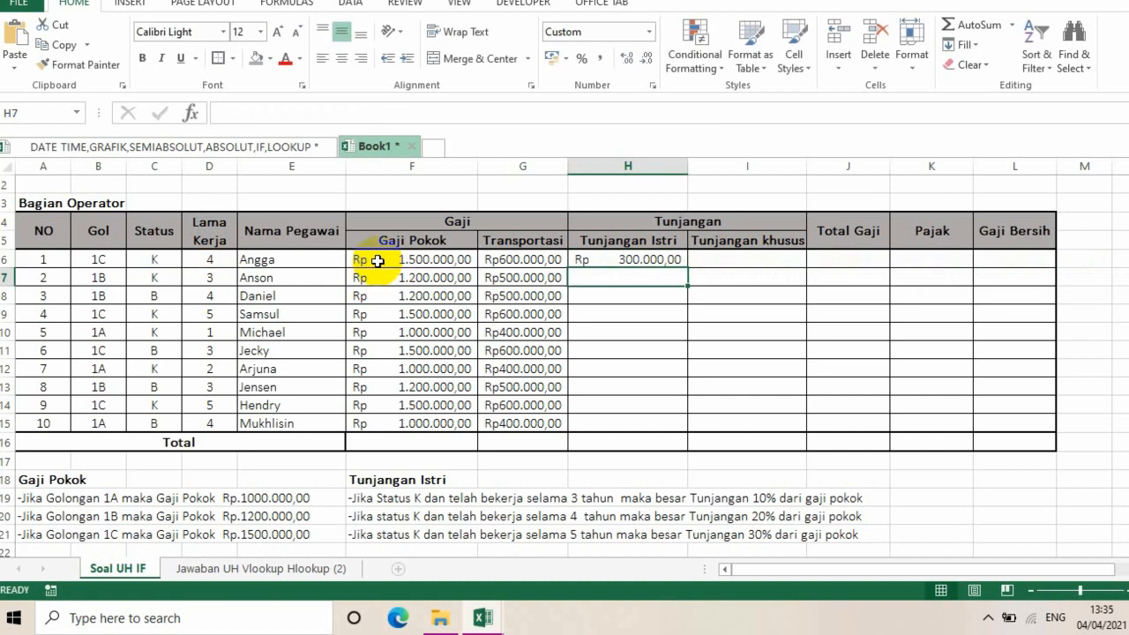
- Check row 6's Tunjangan Istri result against its status, years worked and the listed rule, and fill the H6 formula down to H15
left_click(662, 261)
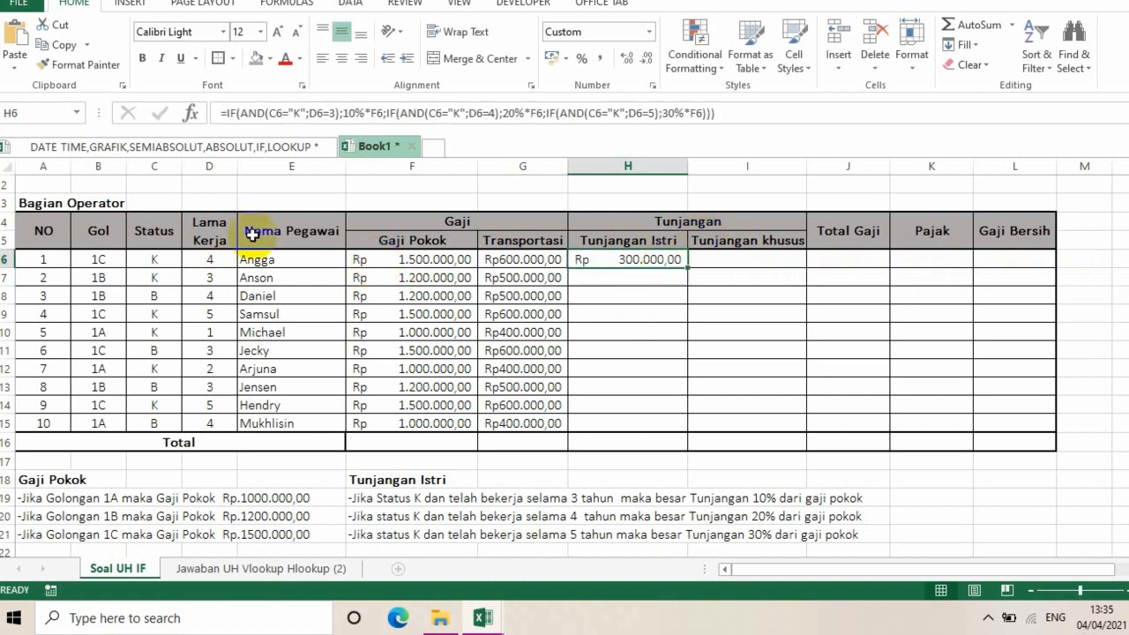
left_click(98, 260)
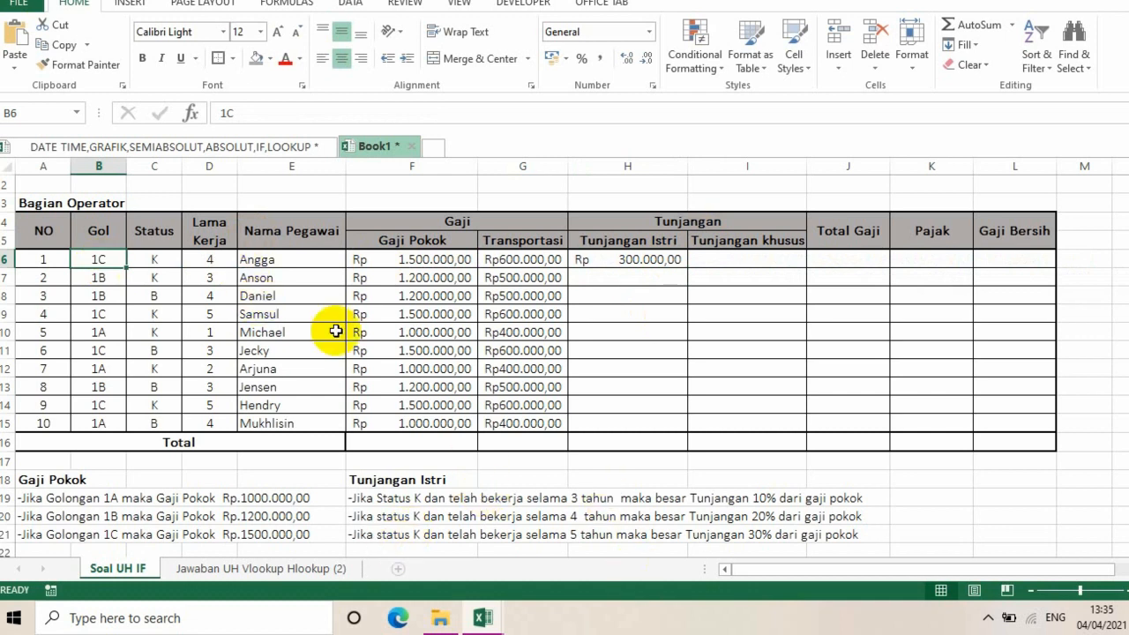
left_click(152, 256)
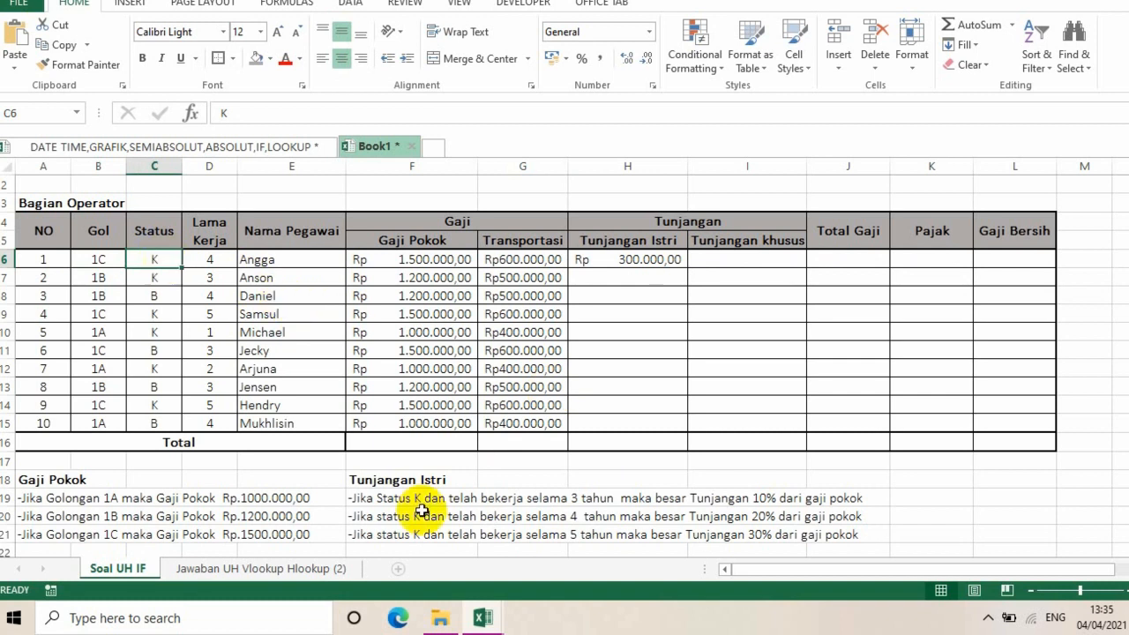
left_click(215, 261)
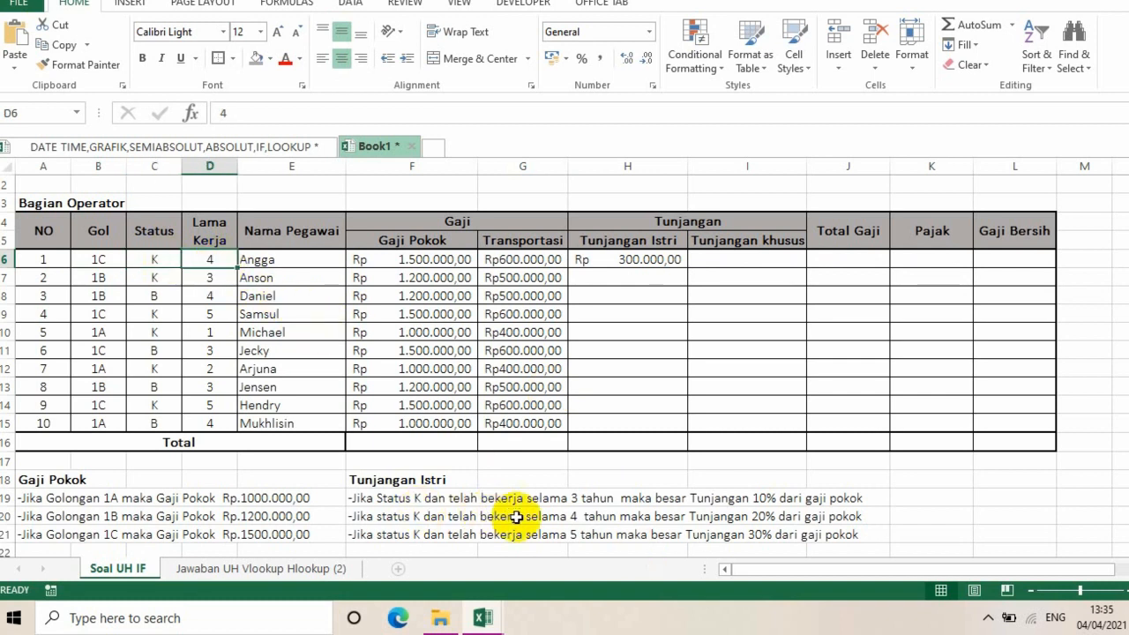
left_click(770, 518)
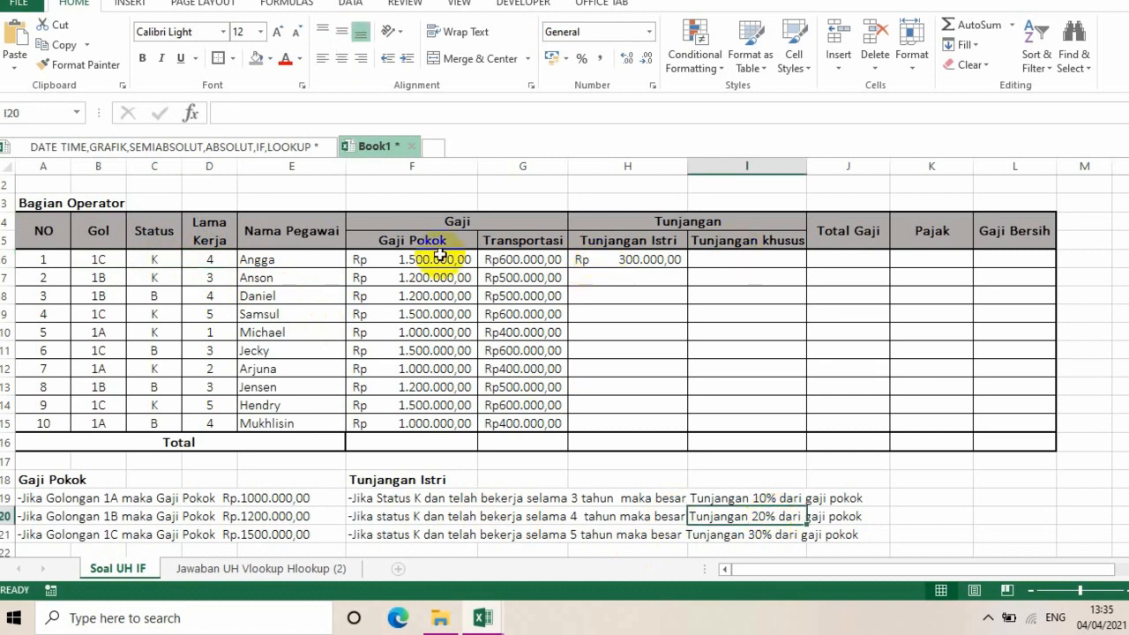
left_click(666, 262)
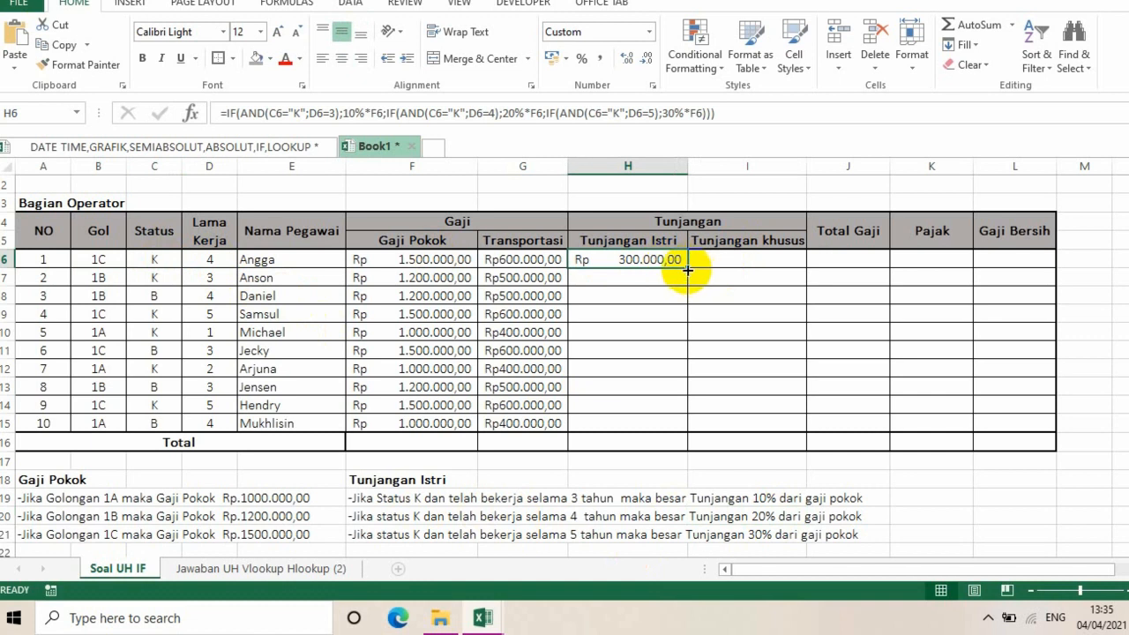
left_click_drag(688, 270, 675, 434)
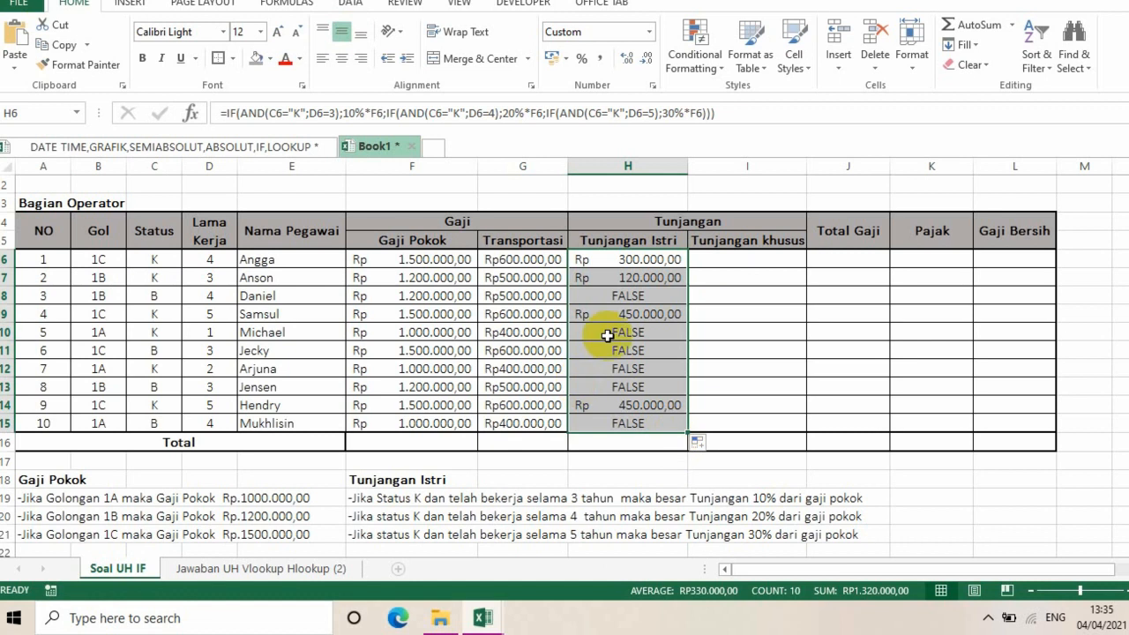
- Add 0 as the value if false of the third IF in the H6 formula
left_click(657, 261)
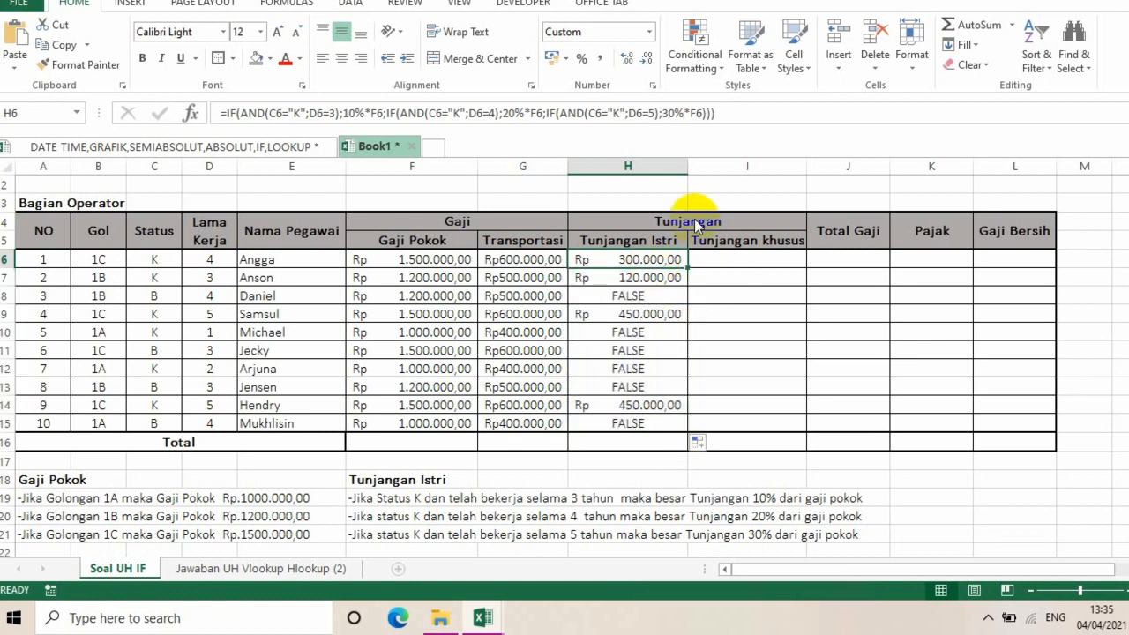
left_click(705, 114)
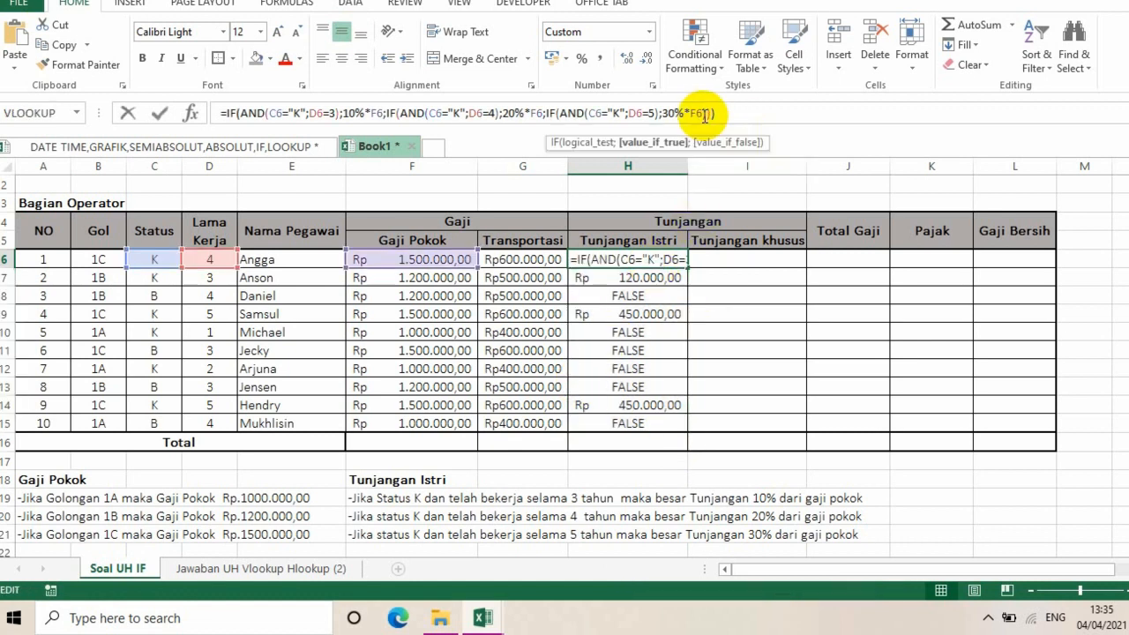
type(";0")
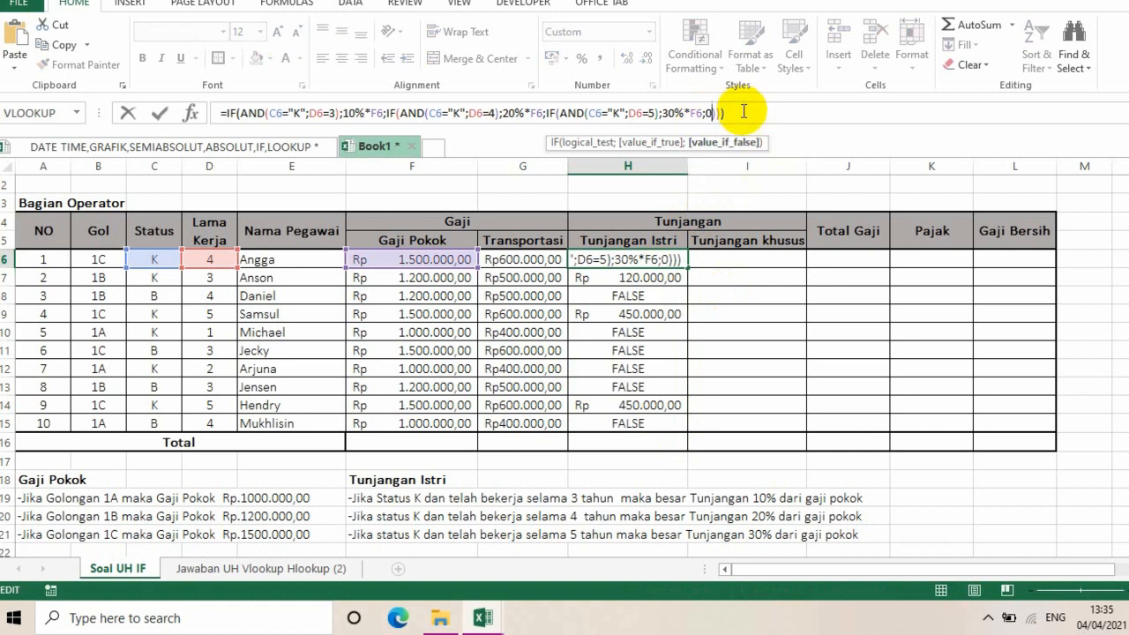
key("Return")
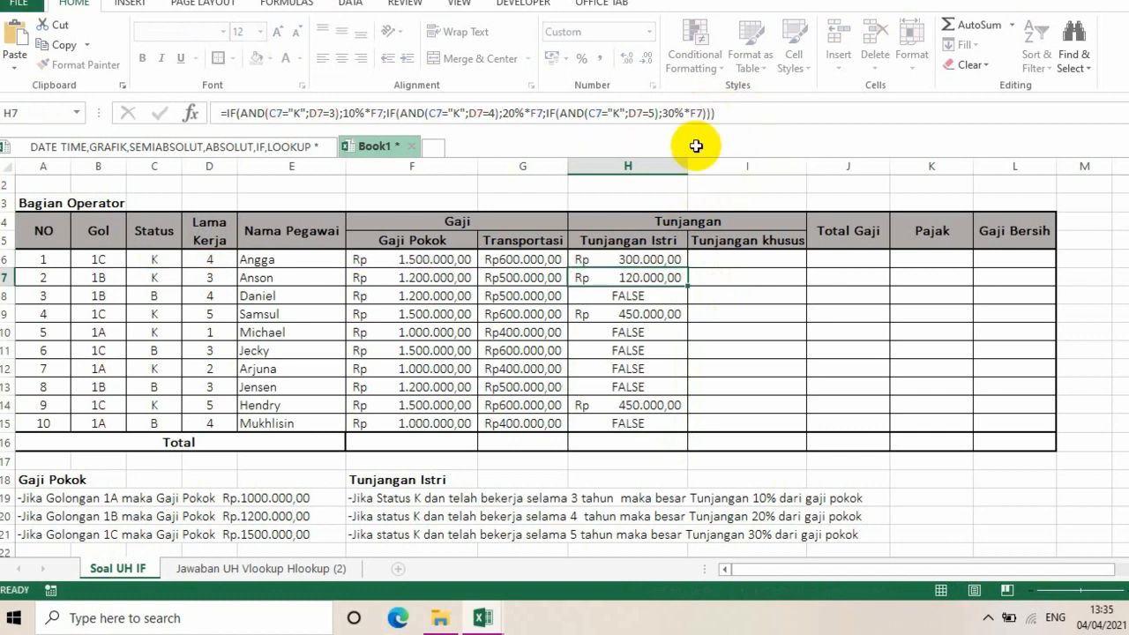
- Fill the revised H6 formula down the Tunjangan Istri column through H15
left_click(678, 259)
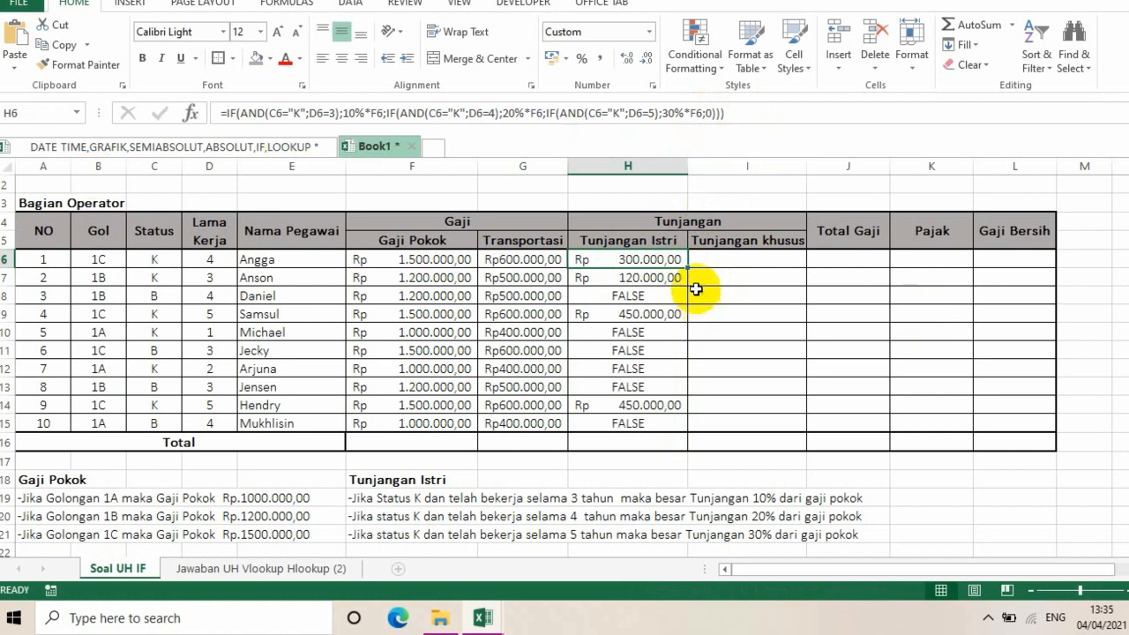
left_click_drag(687, 267, 691, 429)
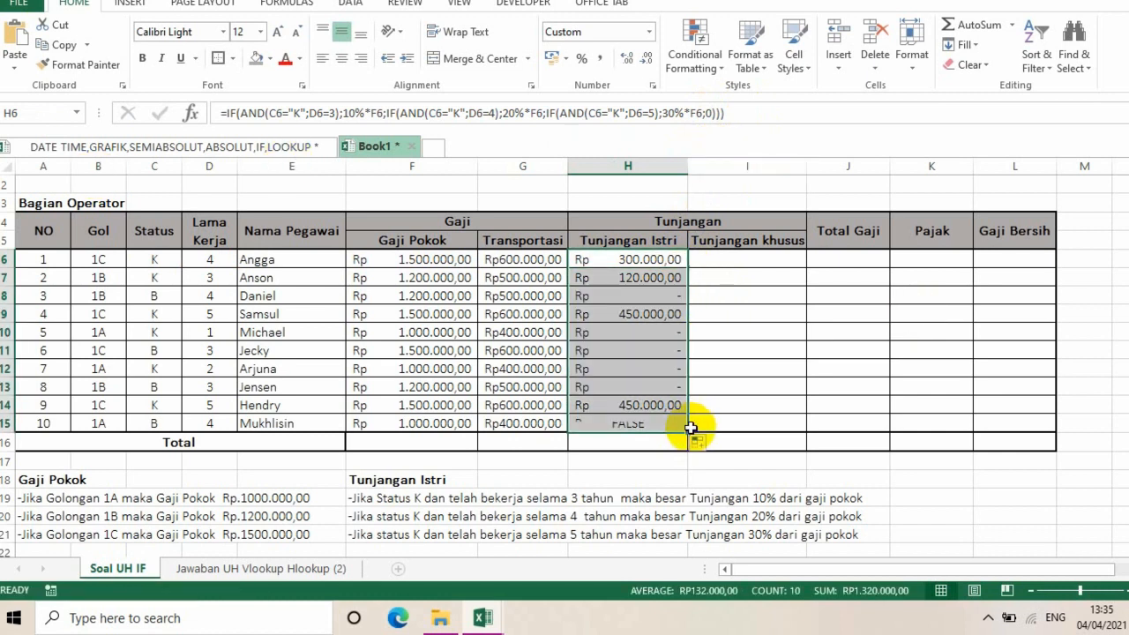
left_click(711, 374)
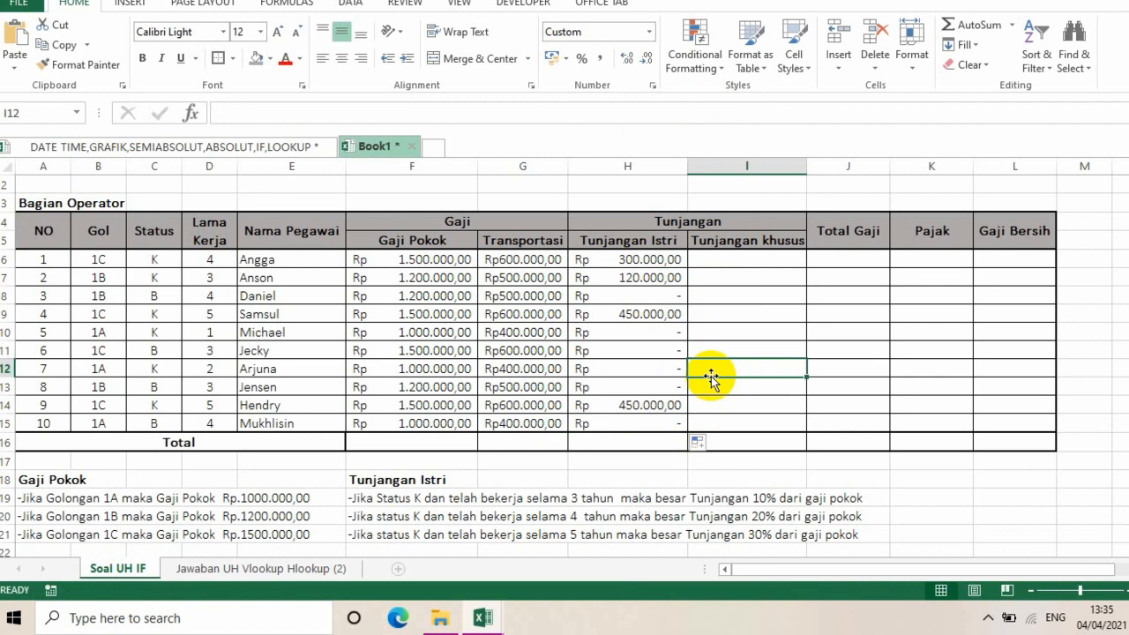
- Begin an IF formula in I6 under Tunjangan khusus with a nested OR as its logical test
left_click(732, 254)
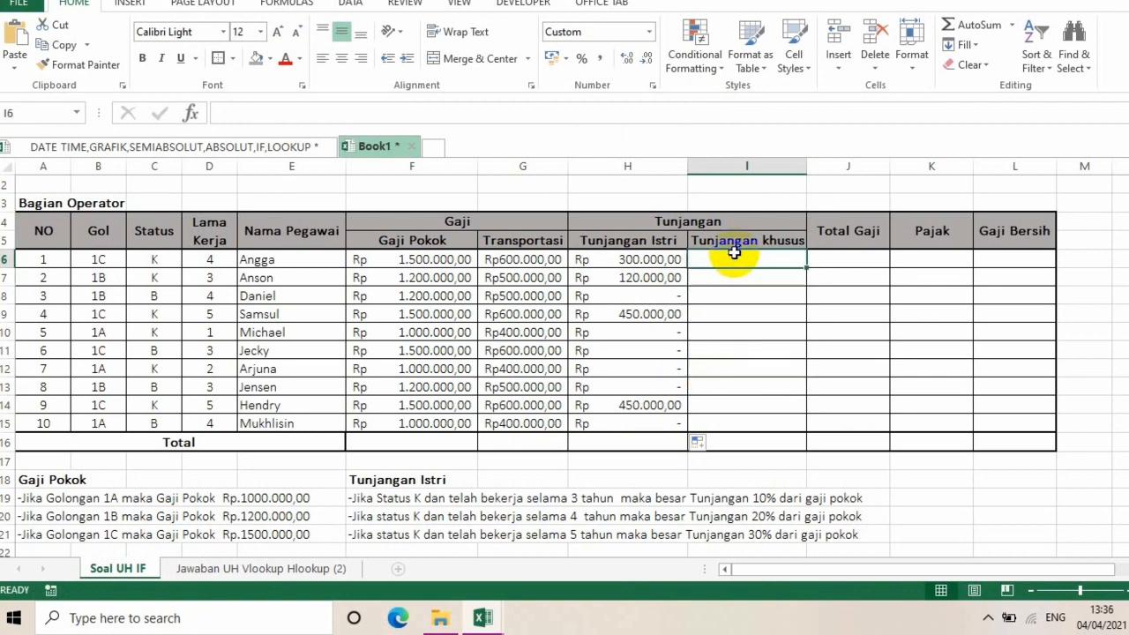
type("=")
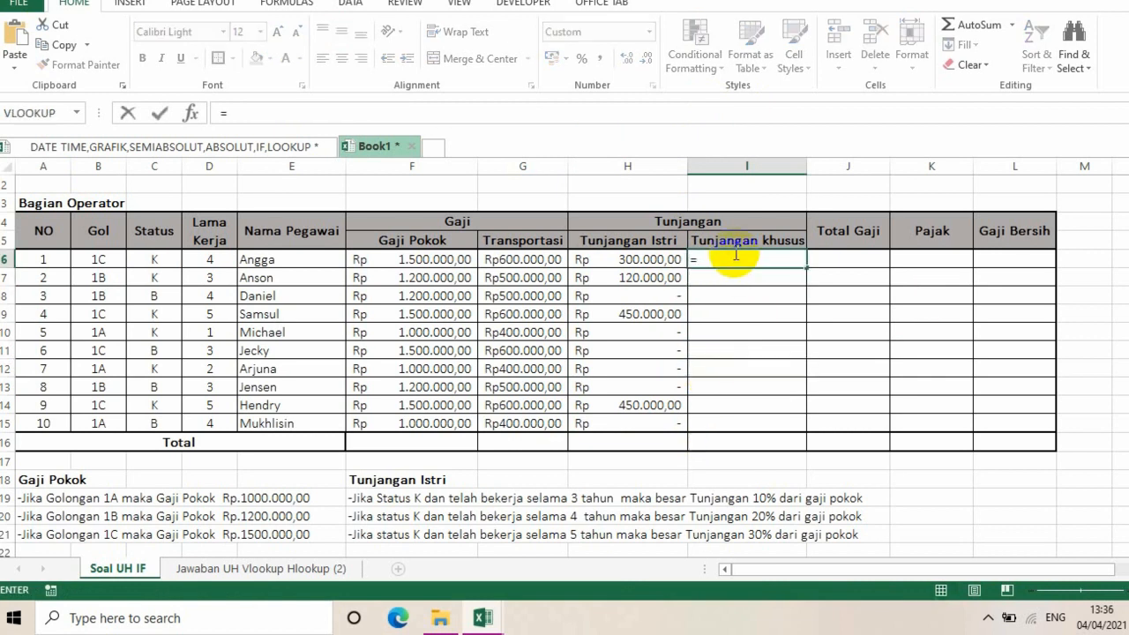
scroll(732, 265, "down", 1)
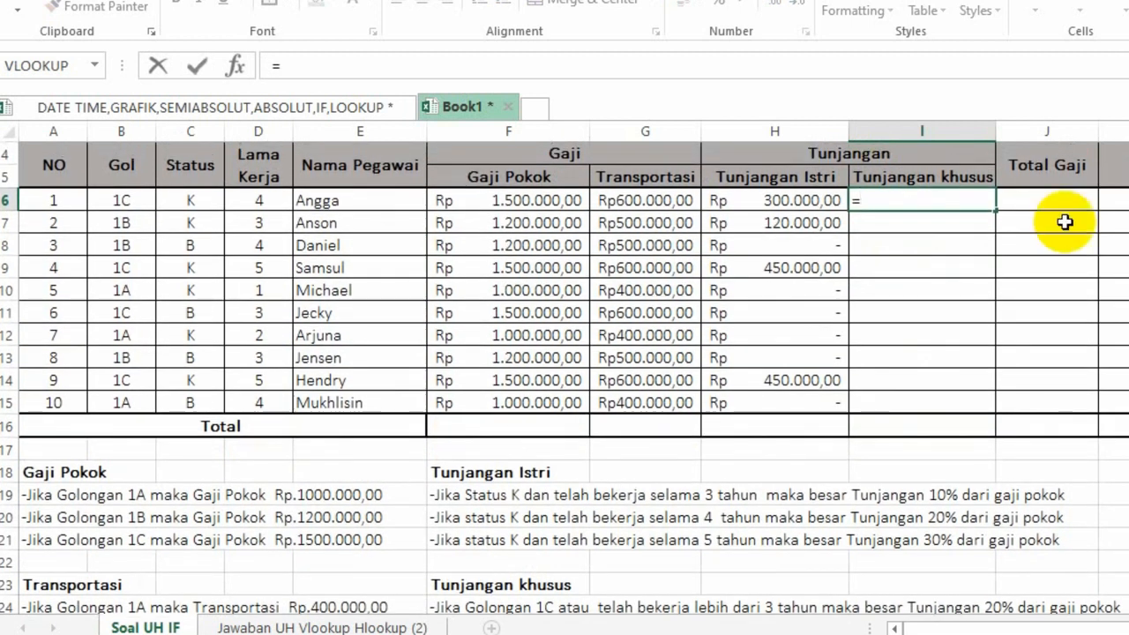
type("I")
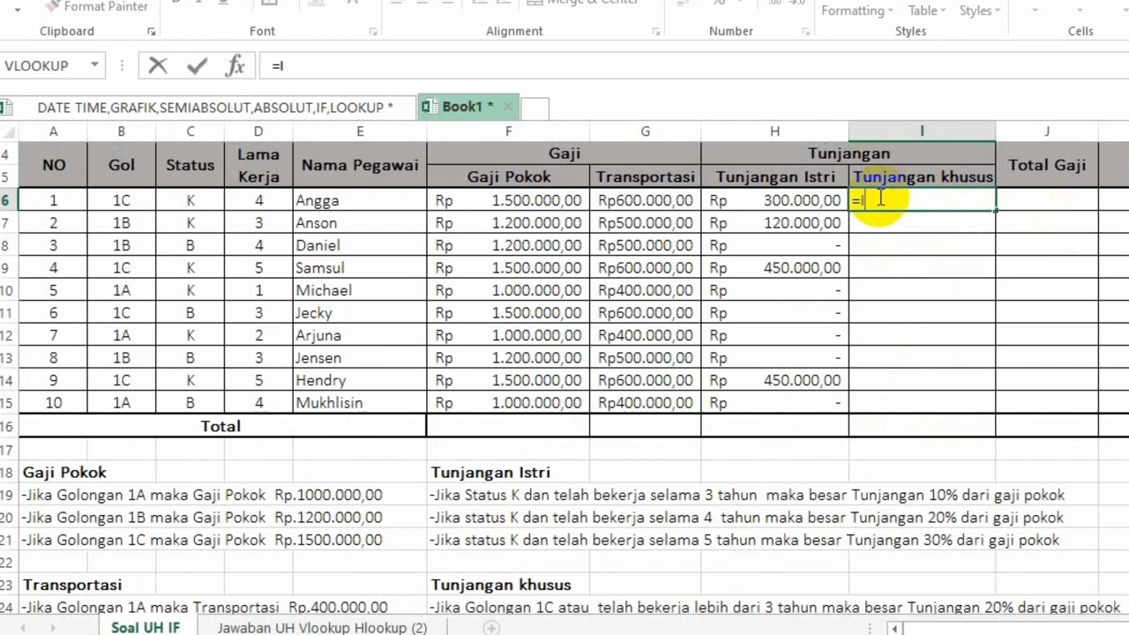
type("F9")
key("BackSpace")
type("(")
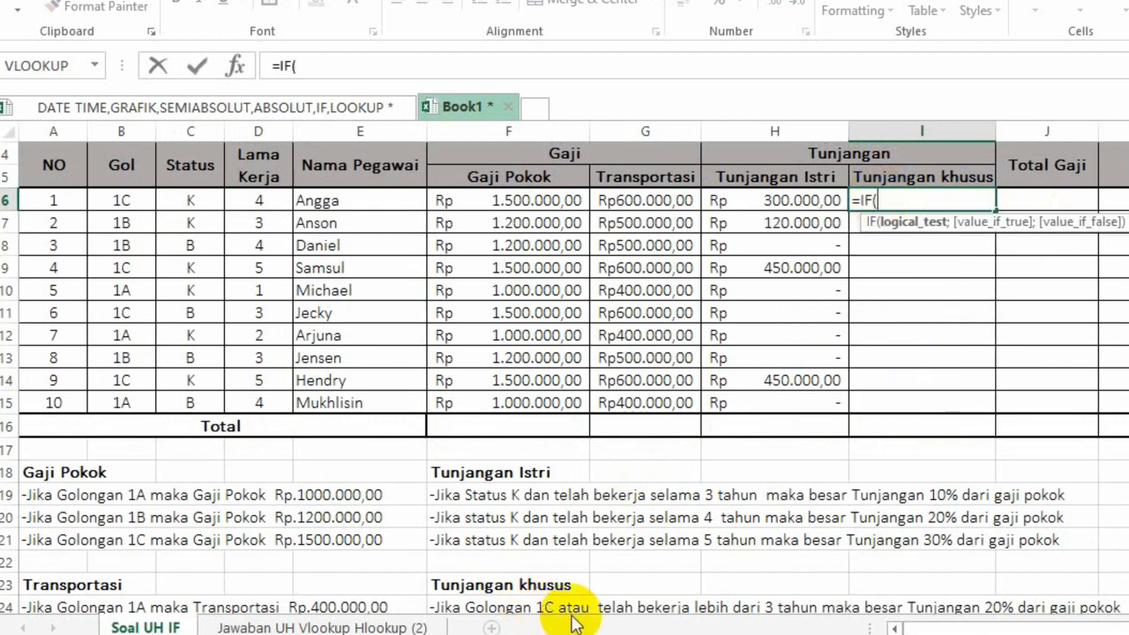
type("OR(")
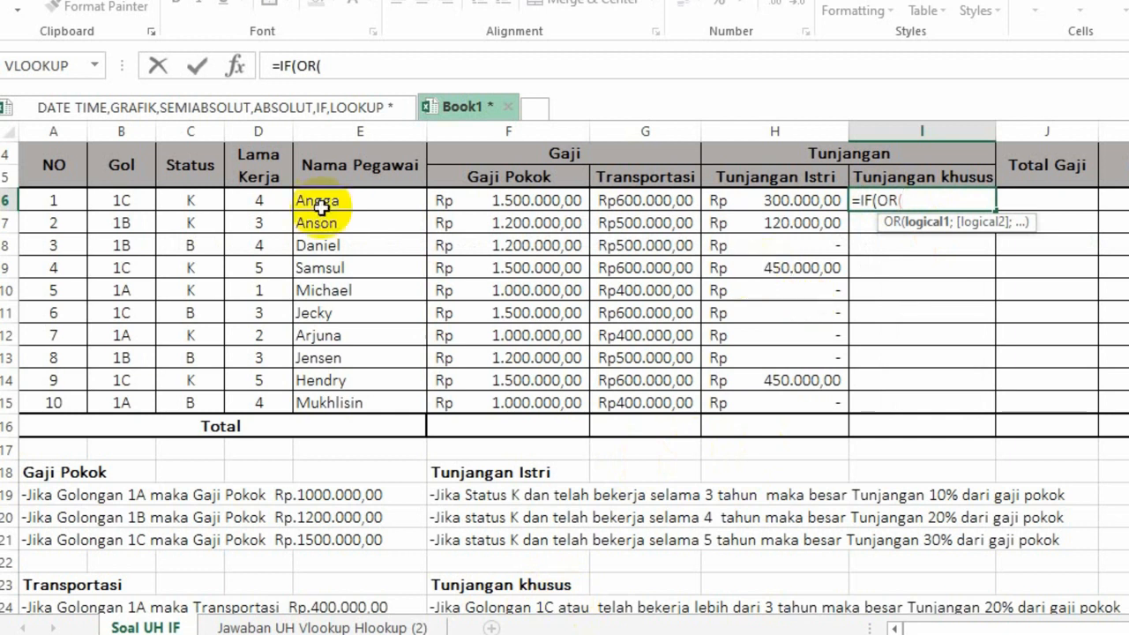
- Give the OR in the I6 formula the conditions B6="1C" and D6>3, and close the OR
left_click(121, 196)
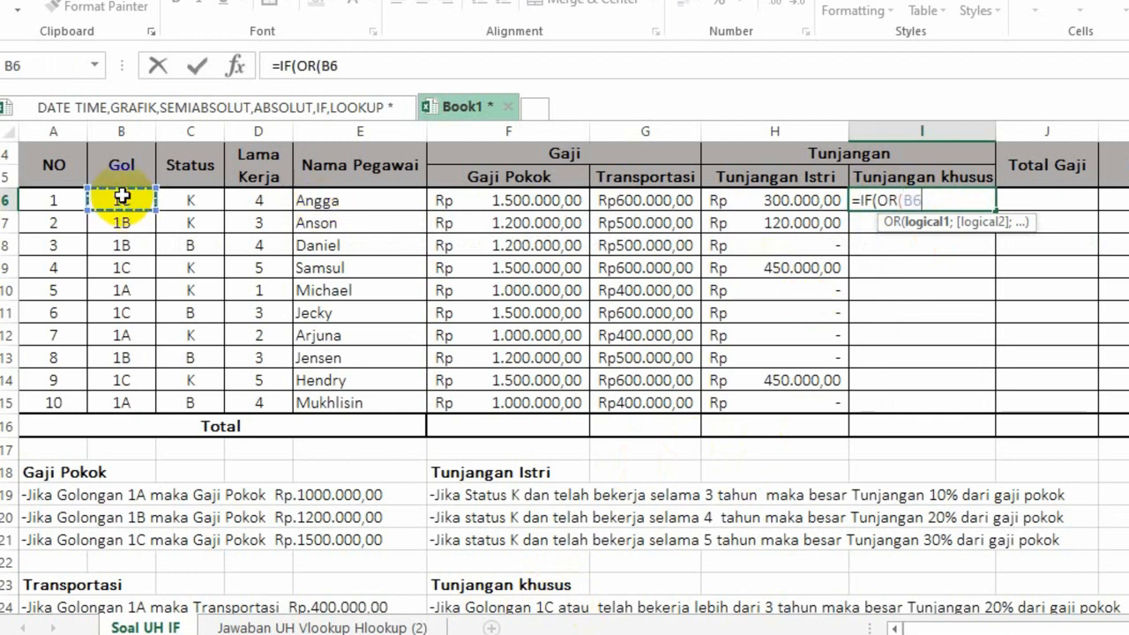
type("=\"1C")
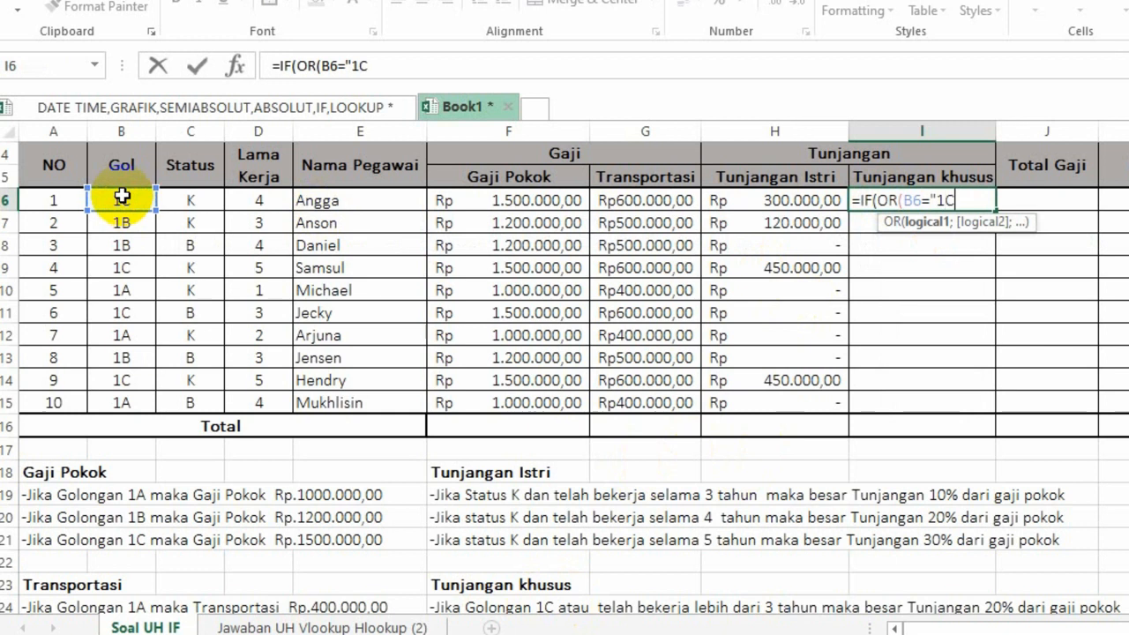
type("\";")
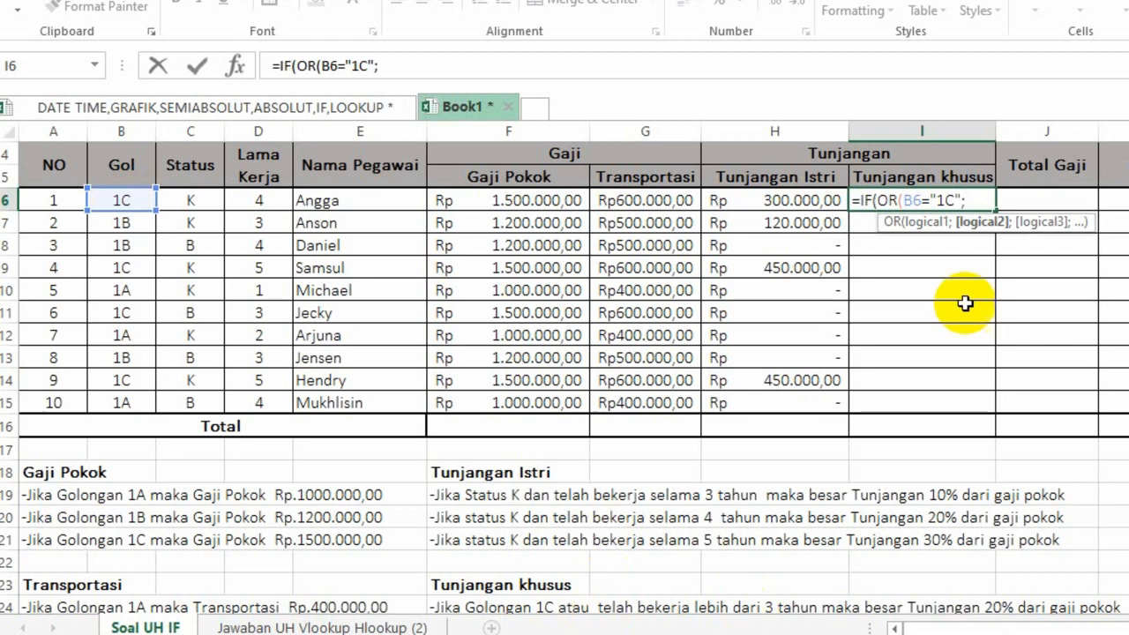
left_click(255, 204)
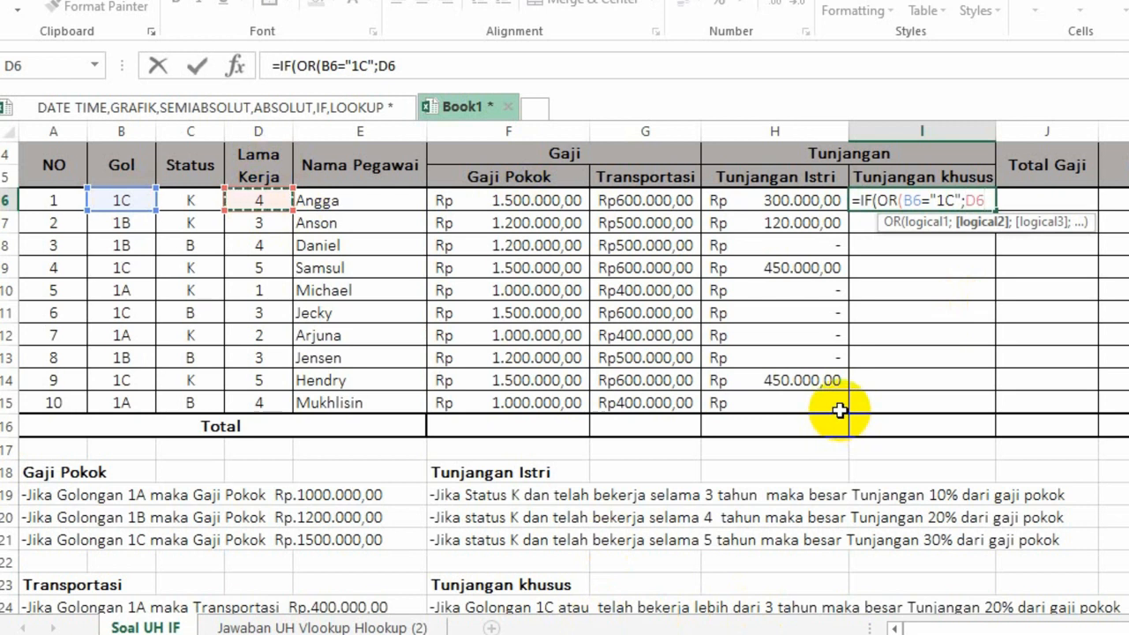
type(">")
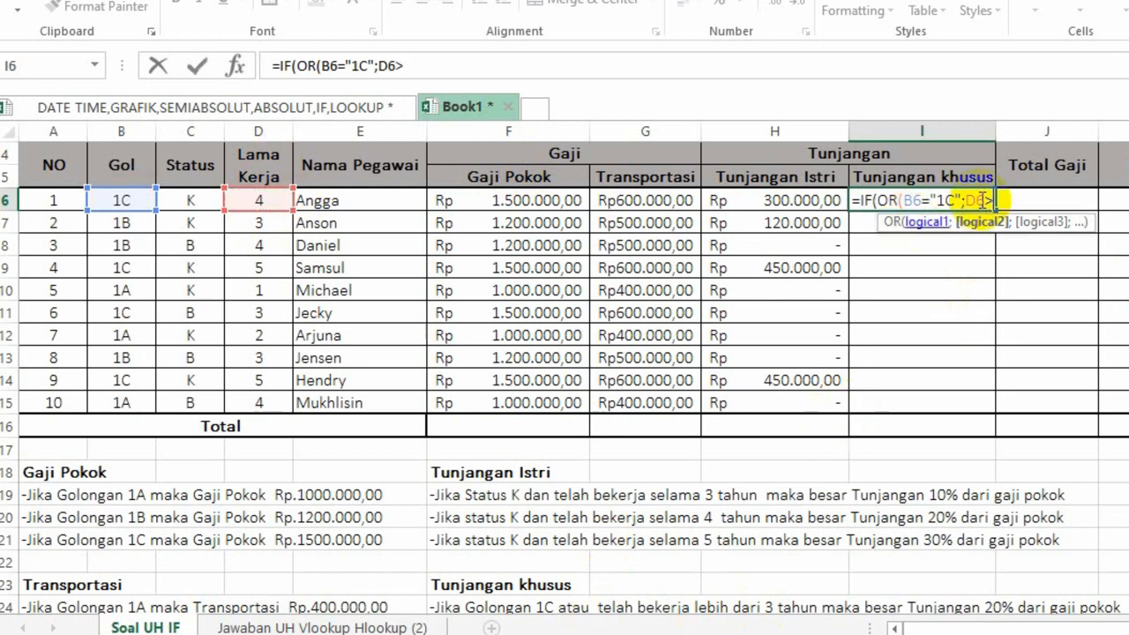
type("3")
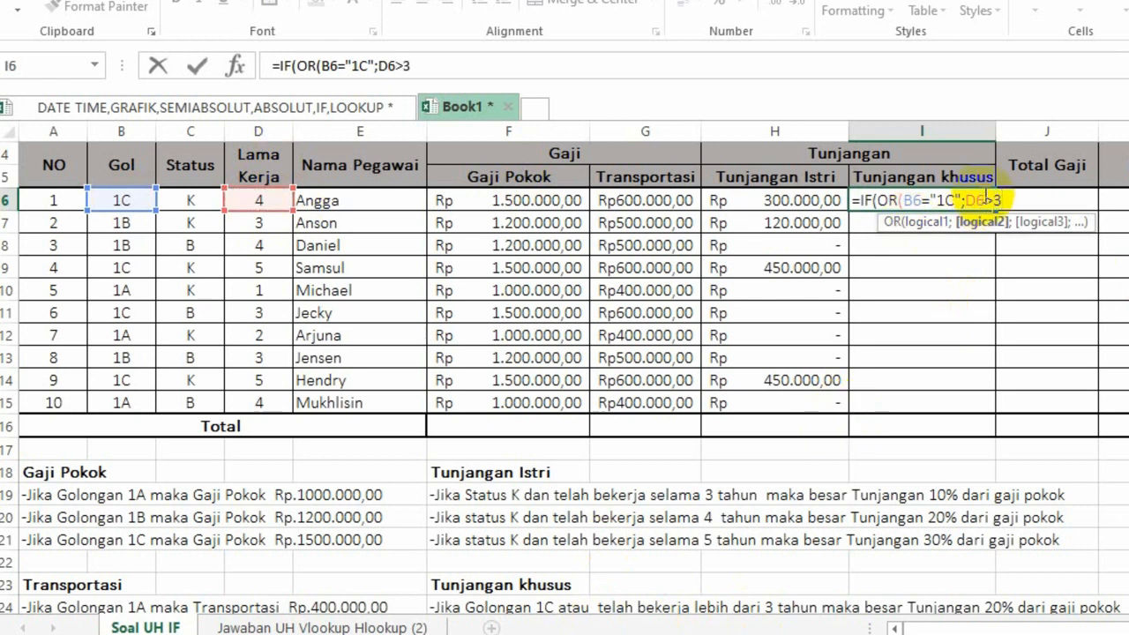
type(")")
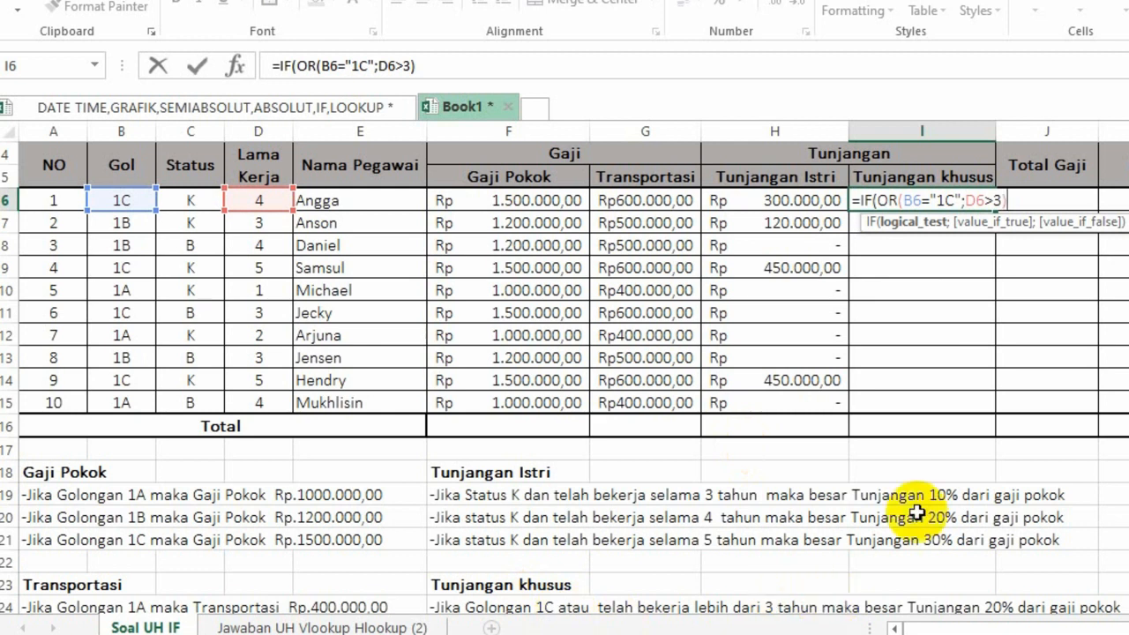
- Give 20%*F6 as the value if true and 0 as the value if false, and enter the I6 formula
type(";")
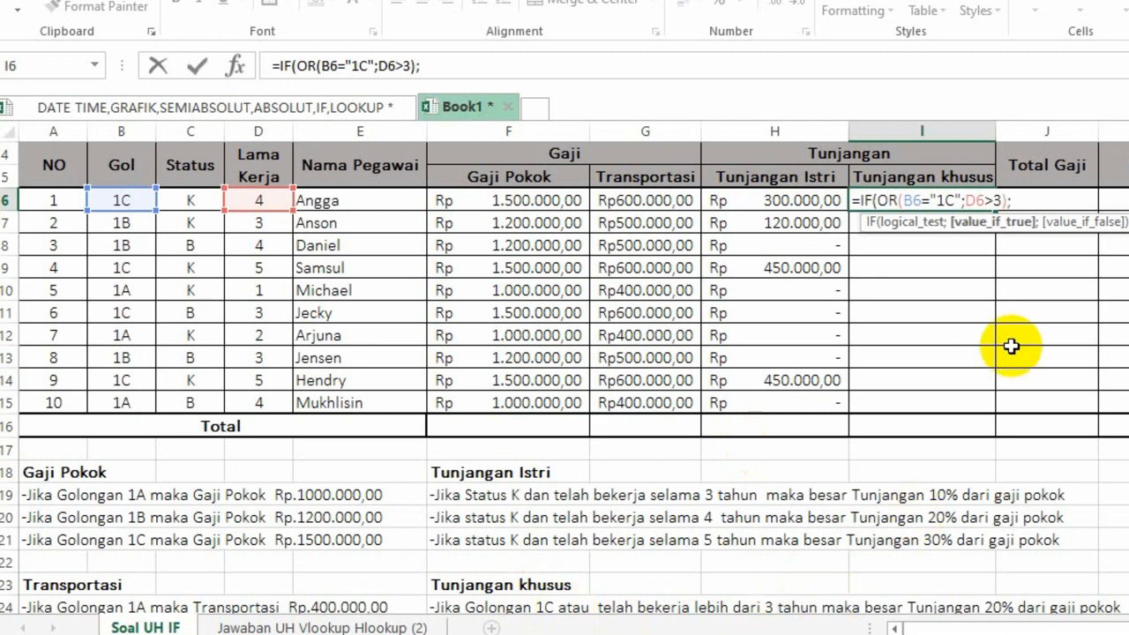
type("20%")
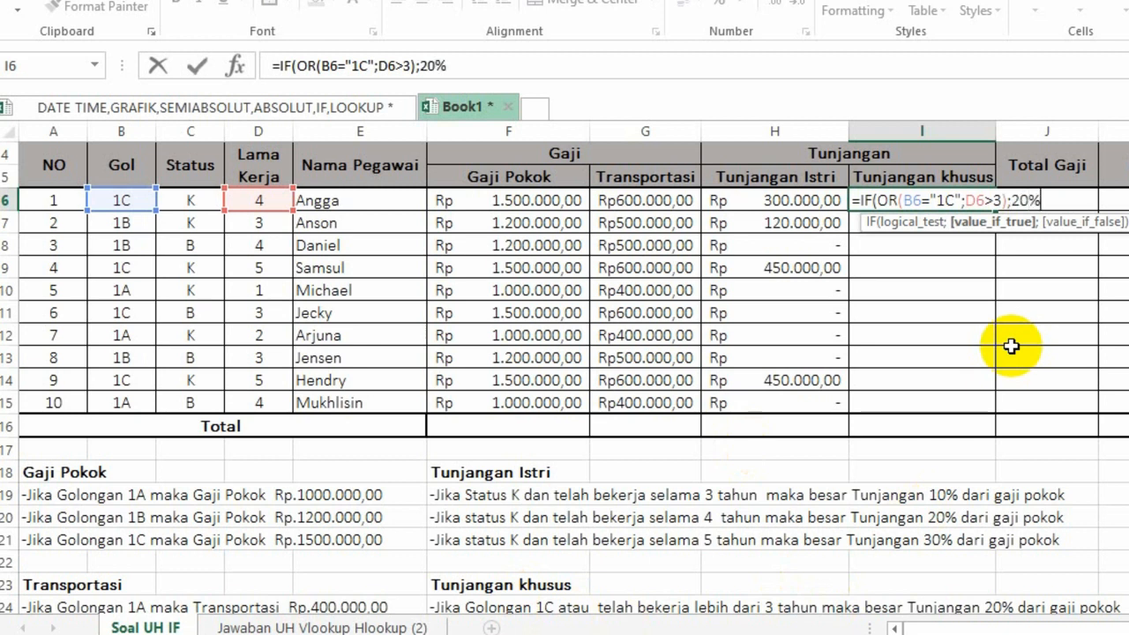
type("*")
left_click(538, 200)
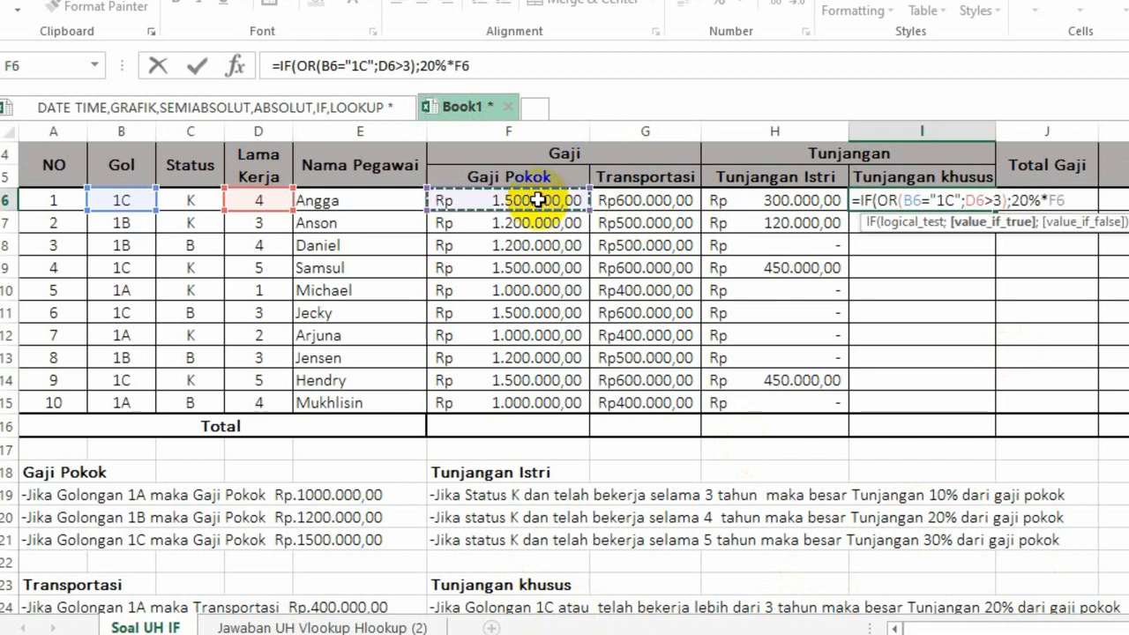
type(";")
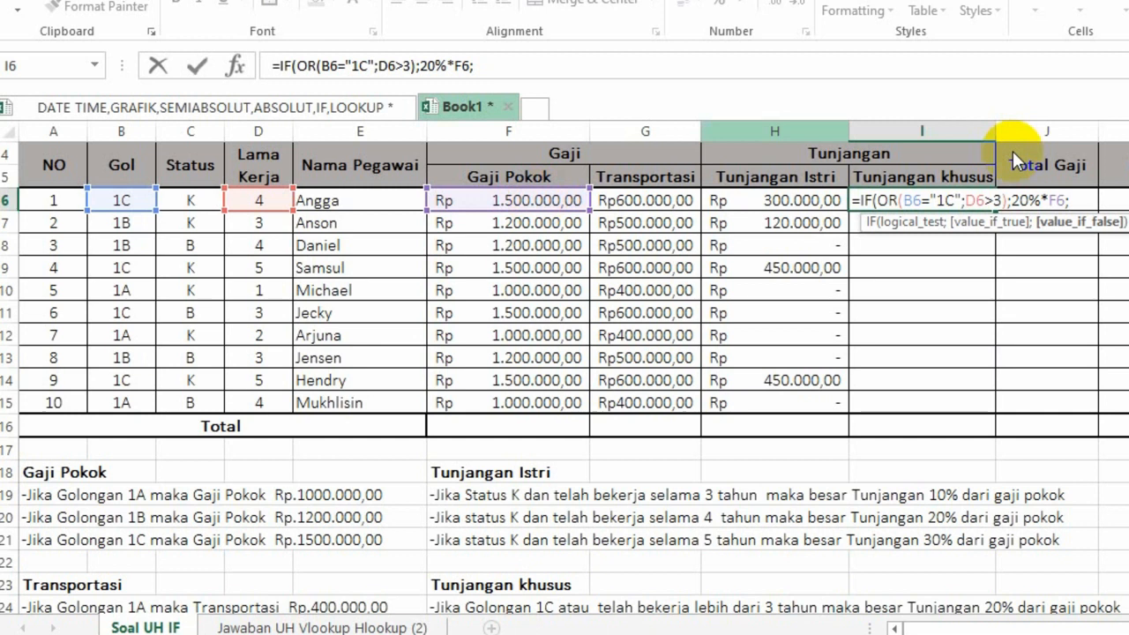
type("0)")
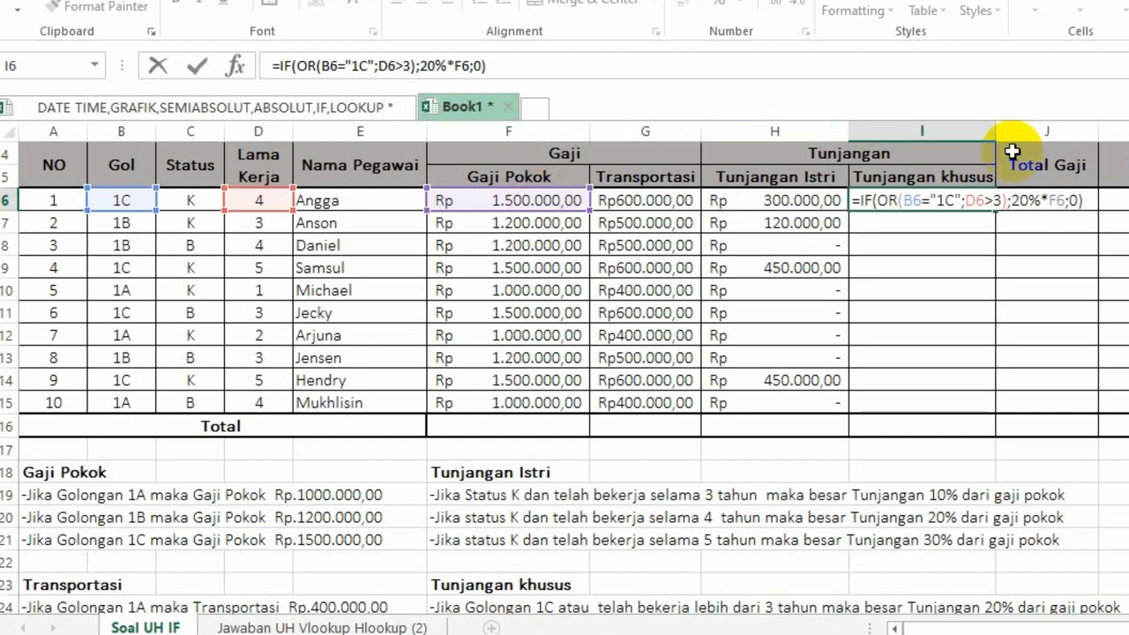
key("Return")
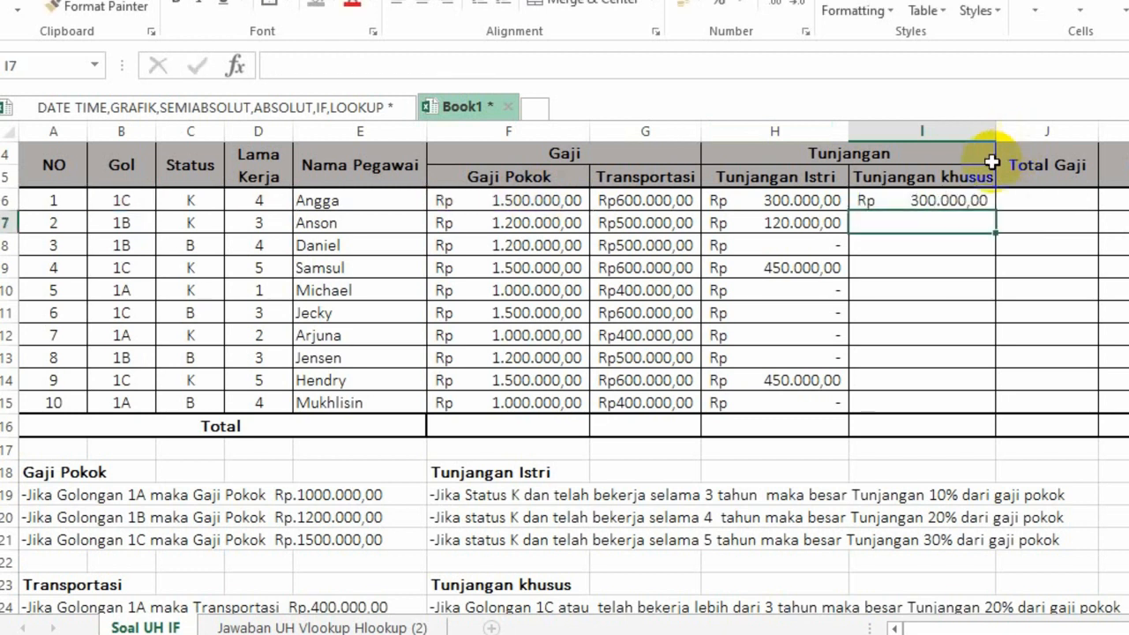
- Fill the I6 formula down the Tunjangan khusus column through I15
left_click(958, 202)
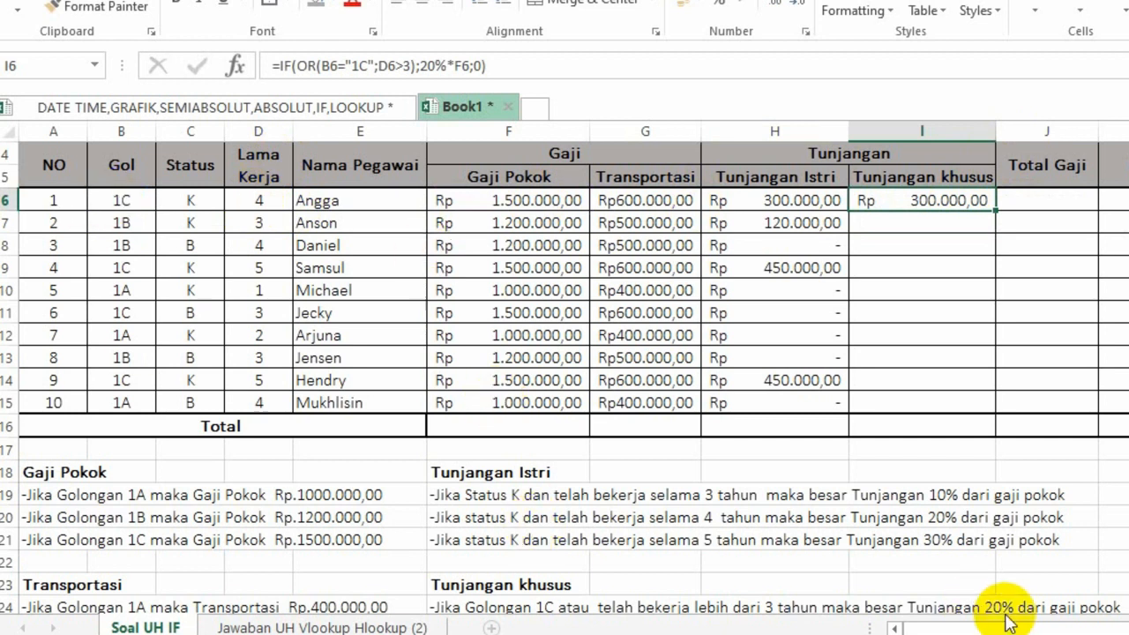
left_click_drag(997, 213, 972, 413)
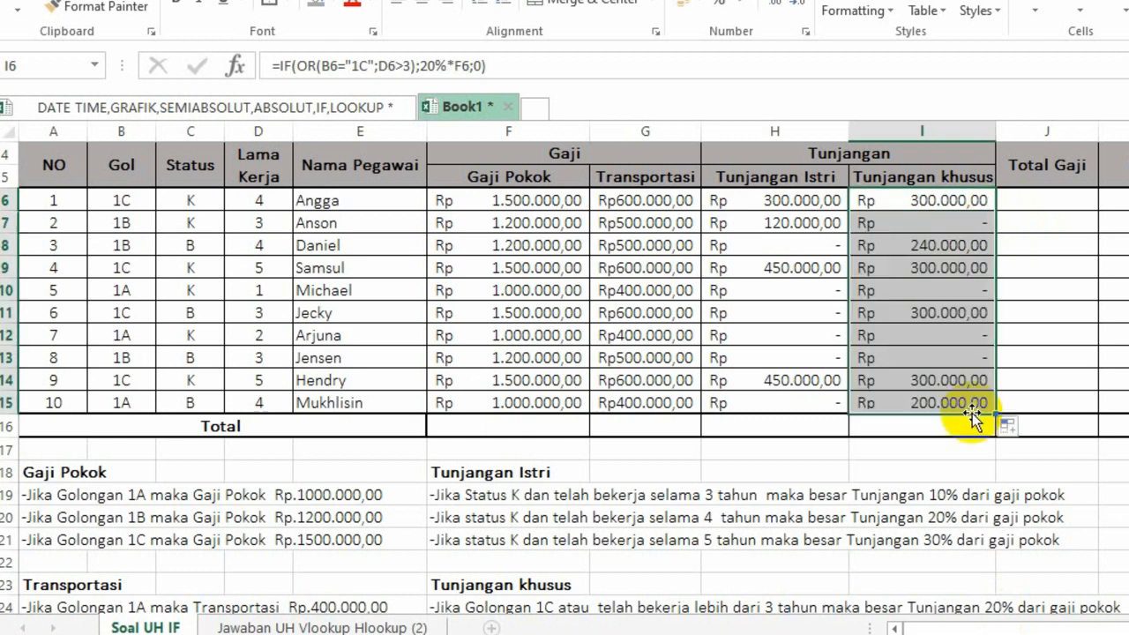
- Check the Tunjangan khusus results in rows 7 and 8 against their Gol, Lama Kerja and the listed rule
left_click(854, 221)
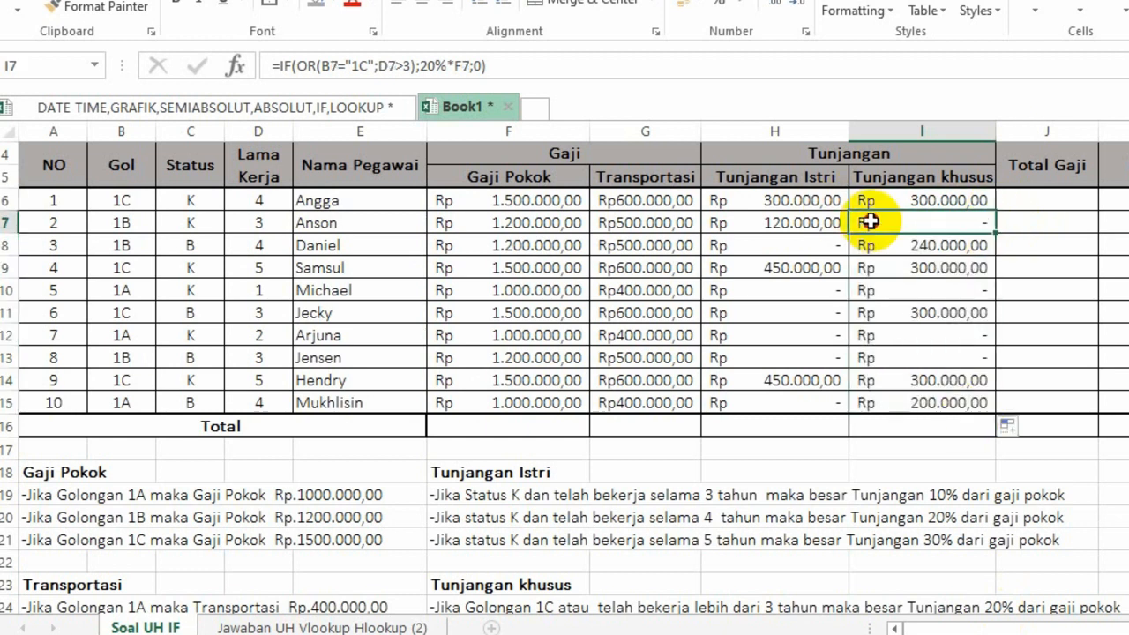
left_click(276, 220)
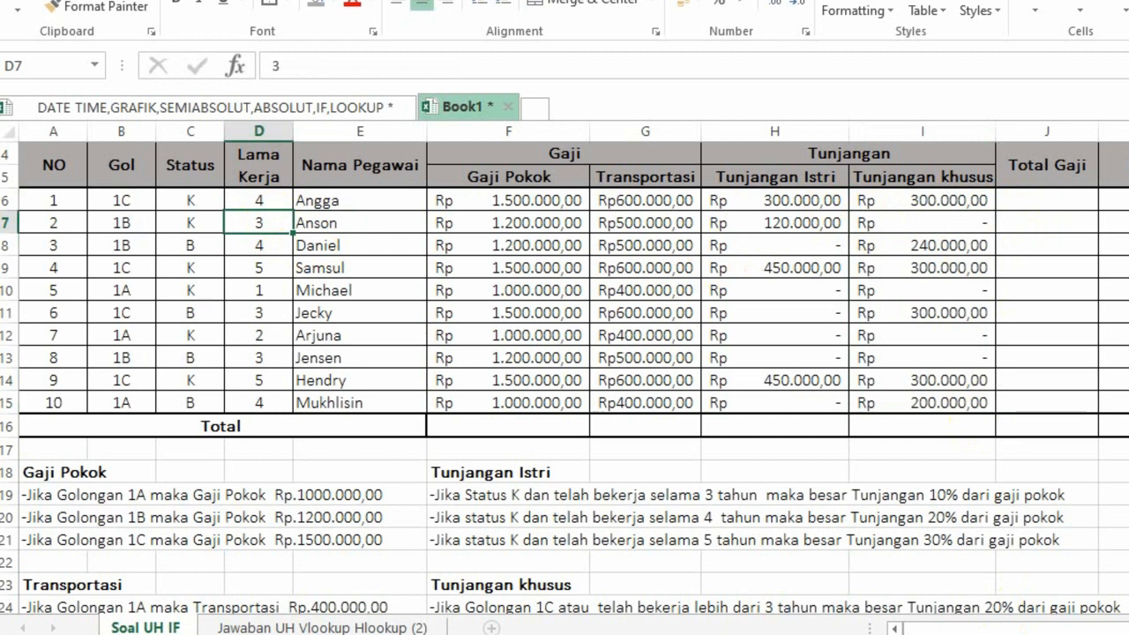
left_click(353, 243)
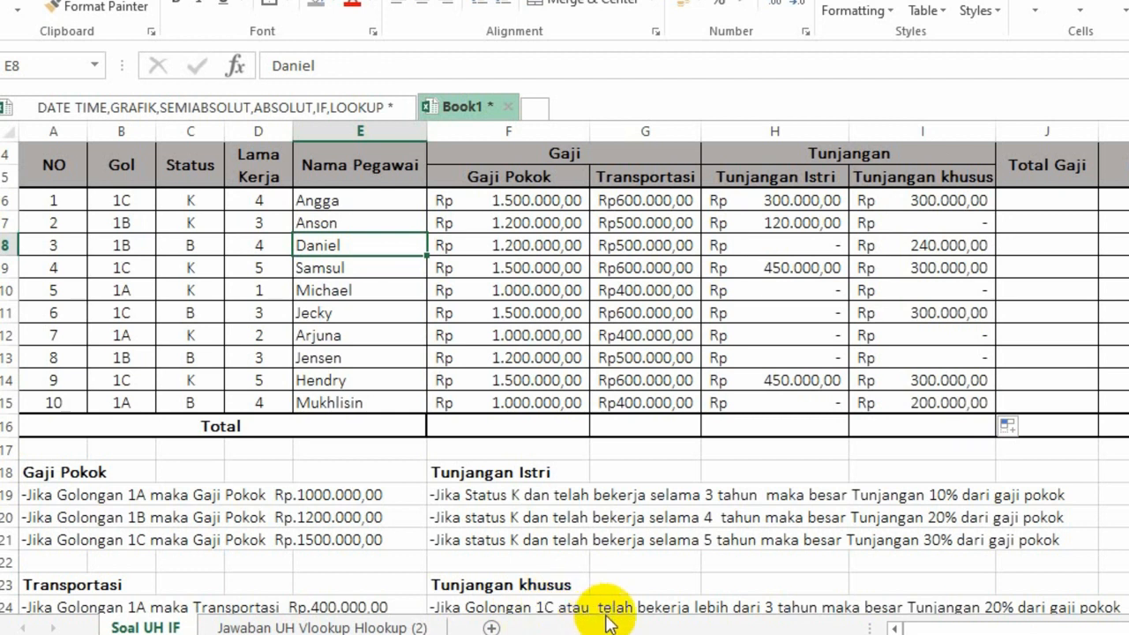
left_click(266, 245)
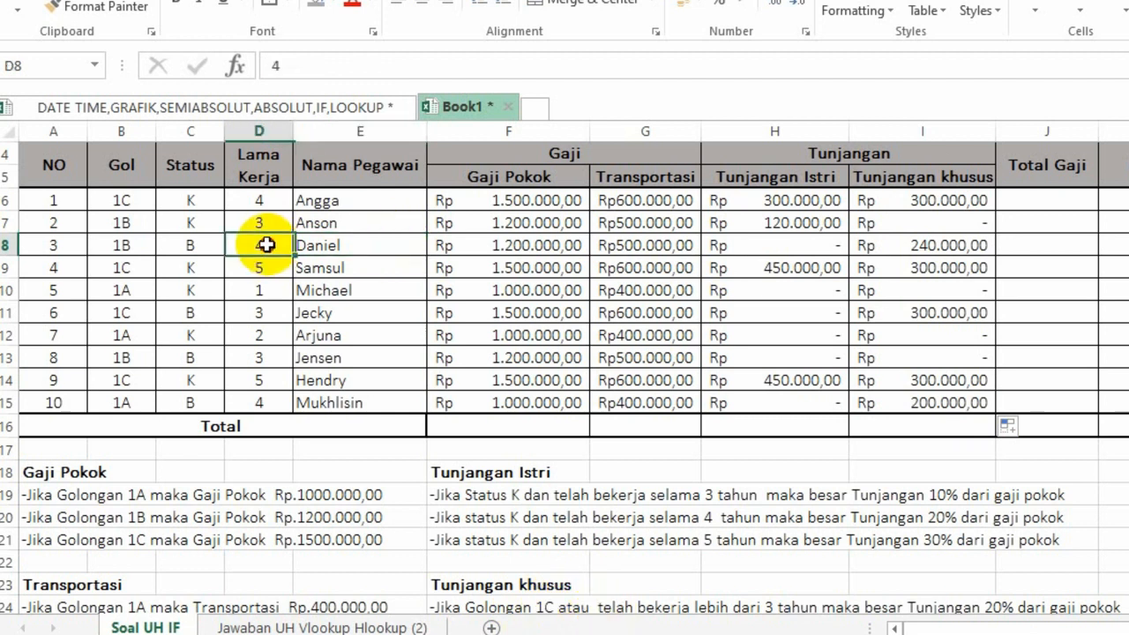
left_click(132, 250)
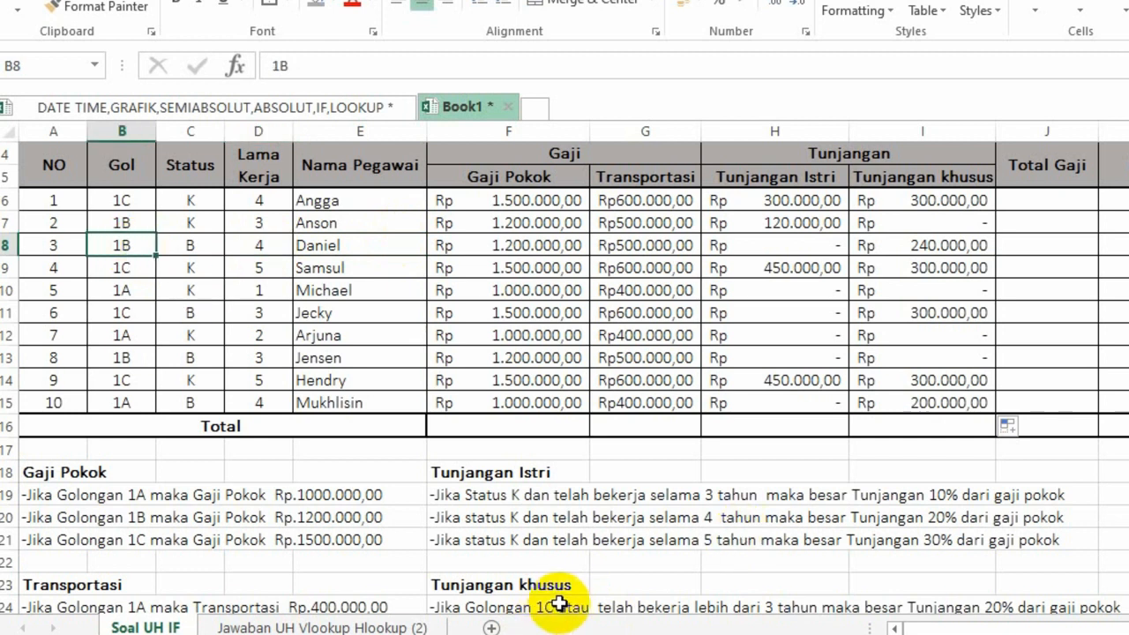
left_click(278, 246)
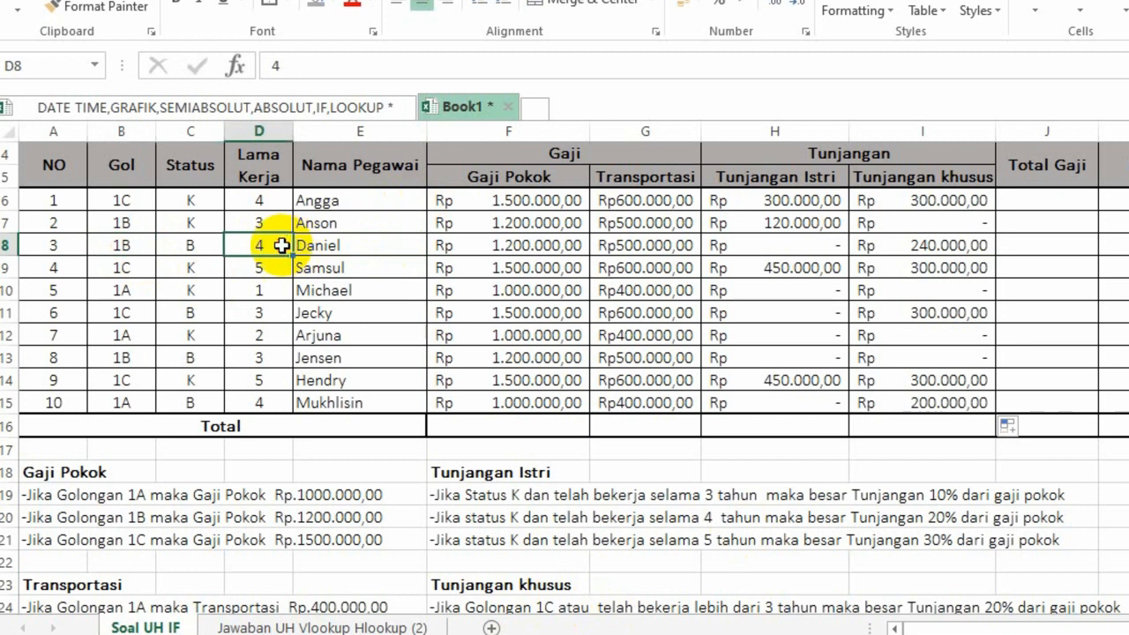
- Check the Tunjangan khusus results in rows 9, 11, 14 and 15 against the Golongan 1C or more-than-3-years rule
left_click(948, 274)
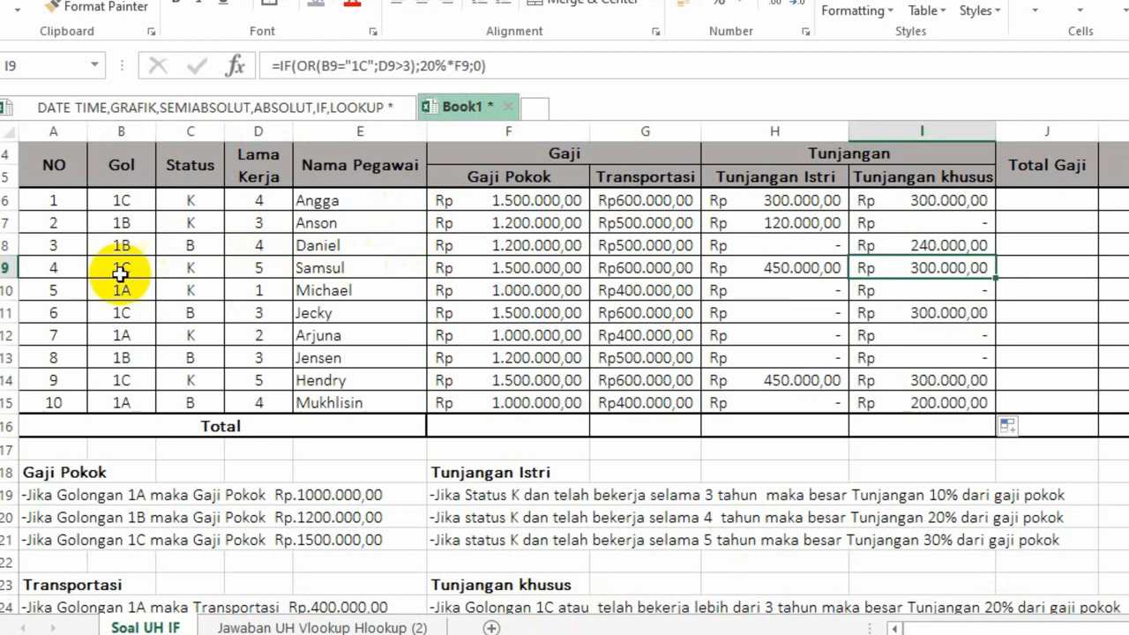
left_click(913, 313)
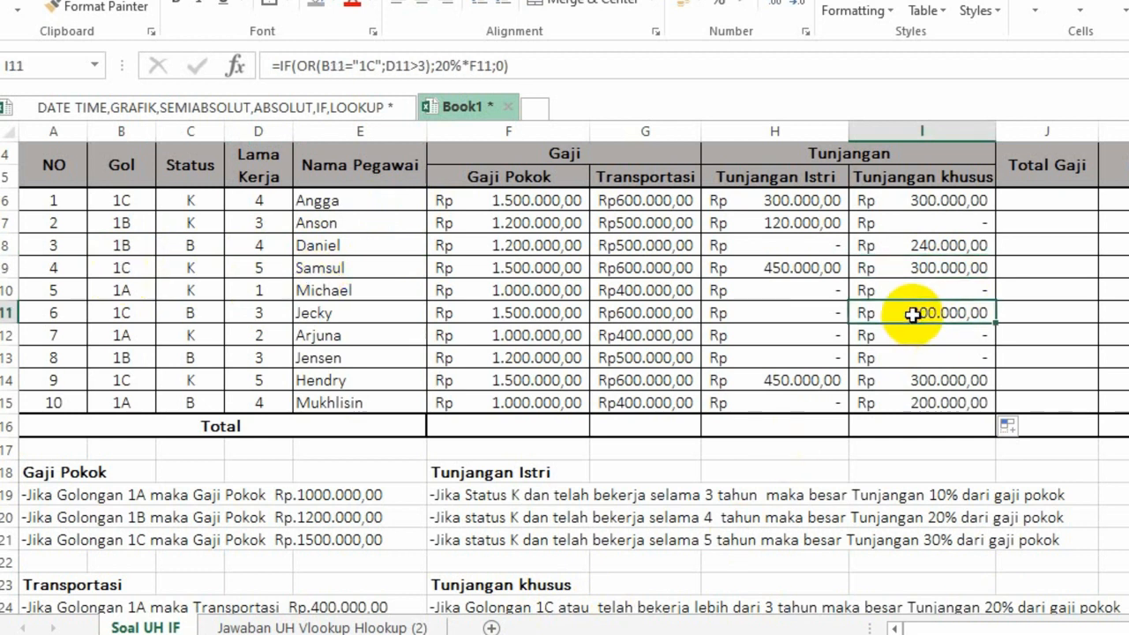
left_click(268, 313)
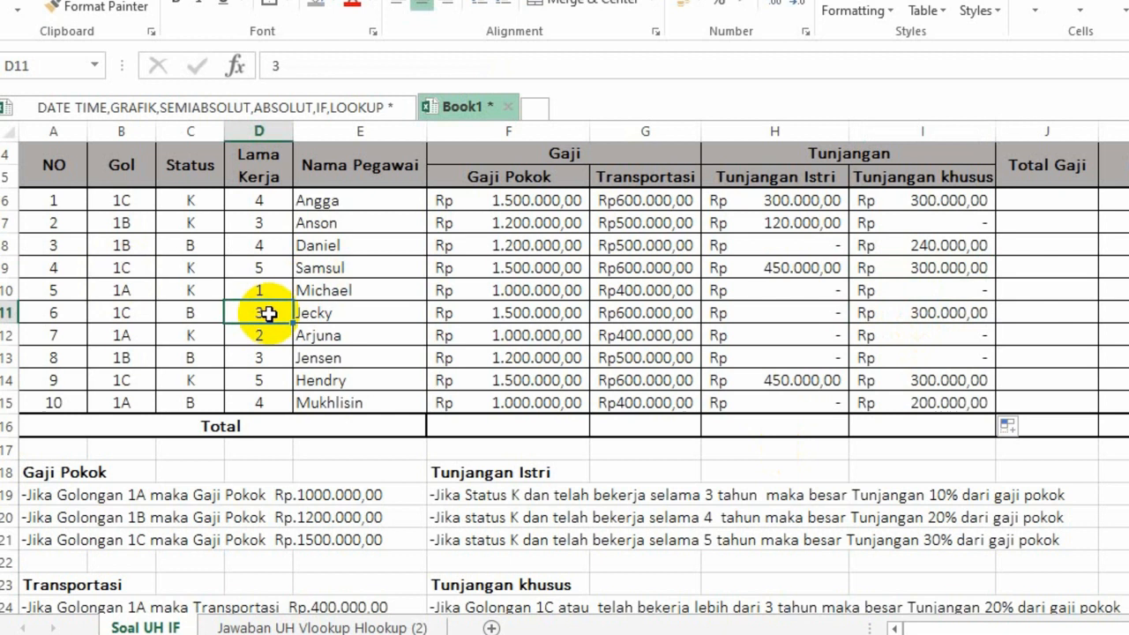
left_click(124, 313)
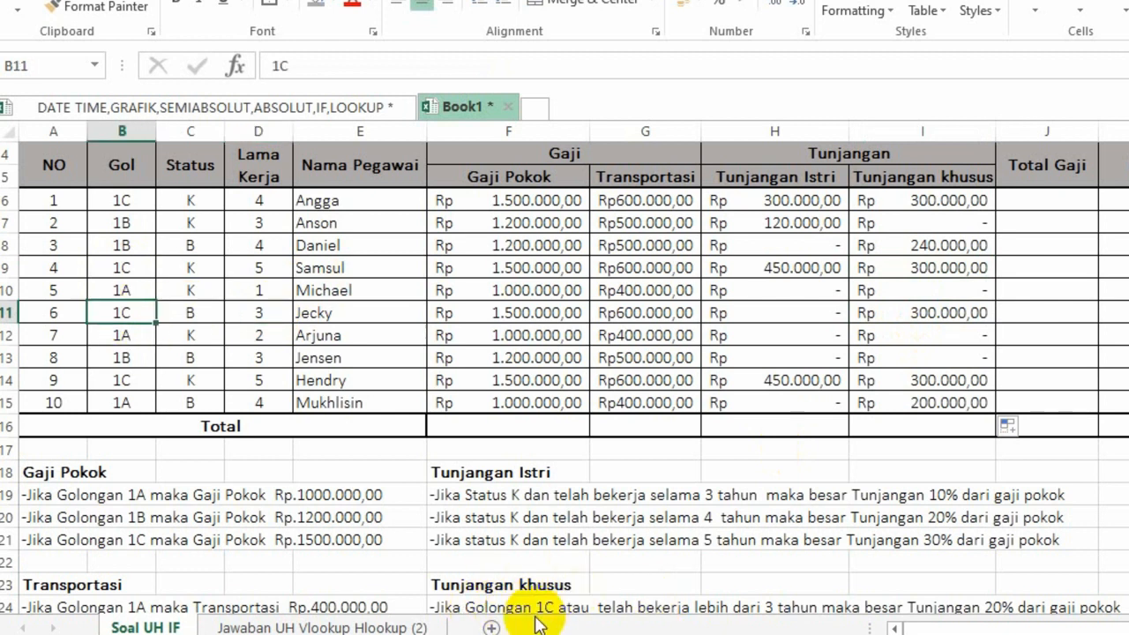
scroll(1126, 353, "down", 1)
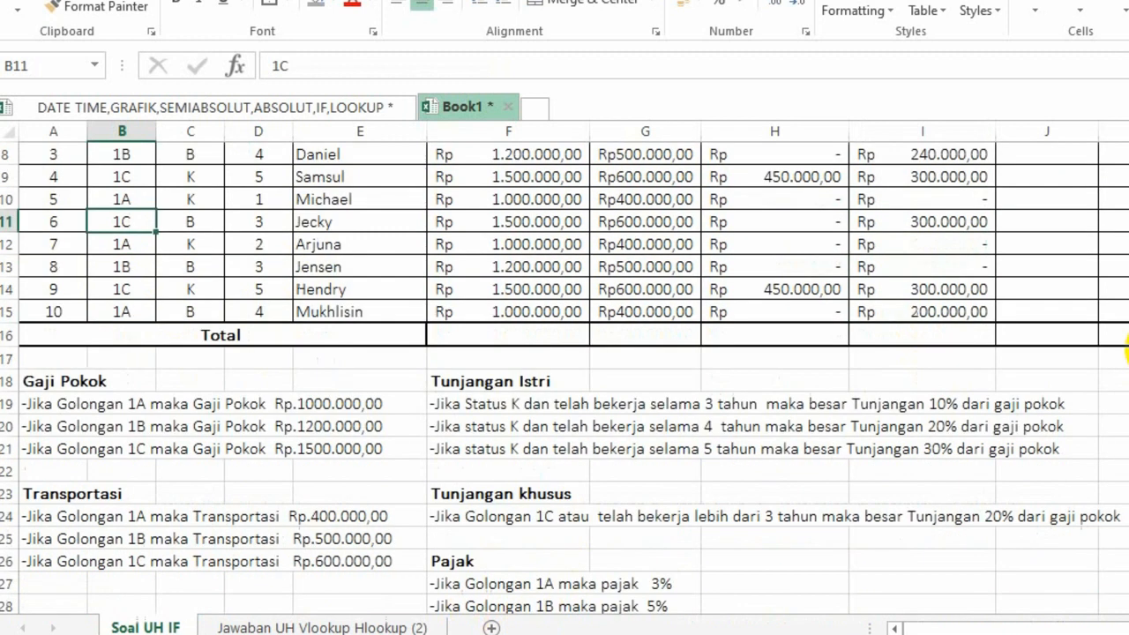
left_click(941, 292)
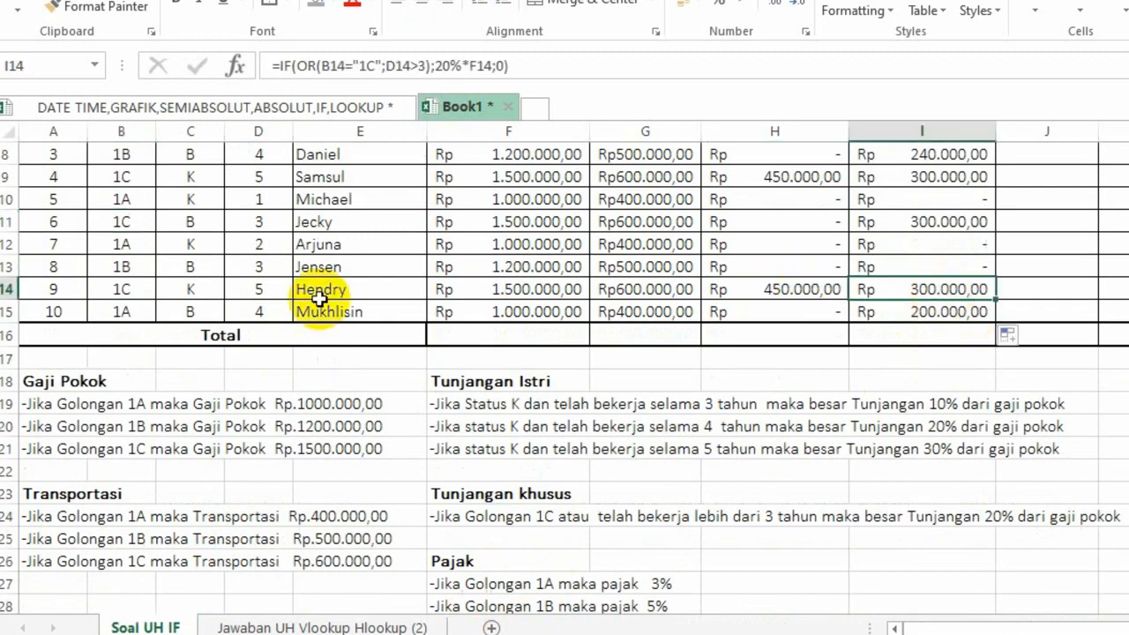
left_click(947, 313)
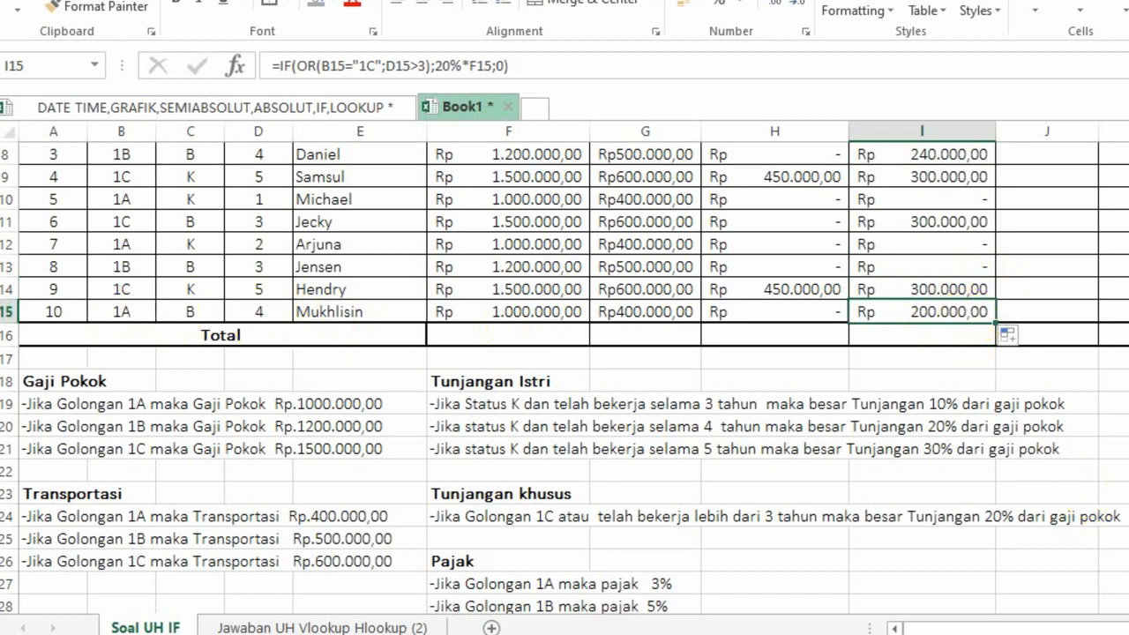
scroll(565, 370, "up", 3)
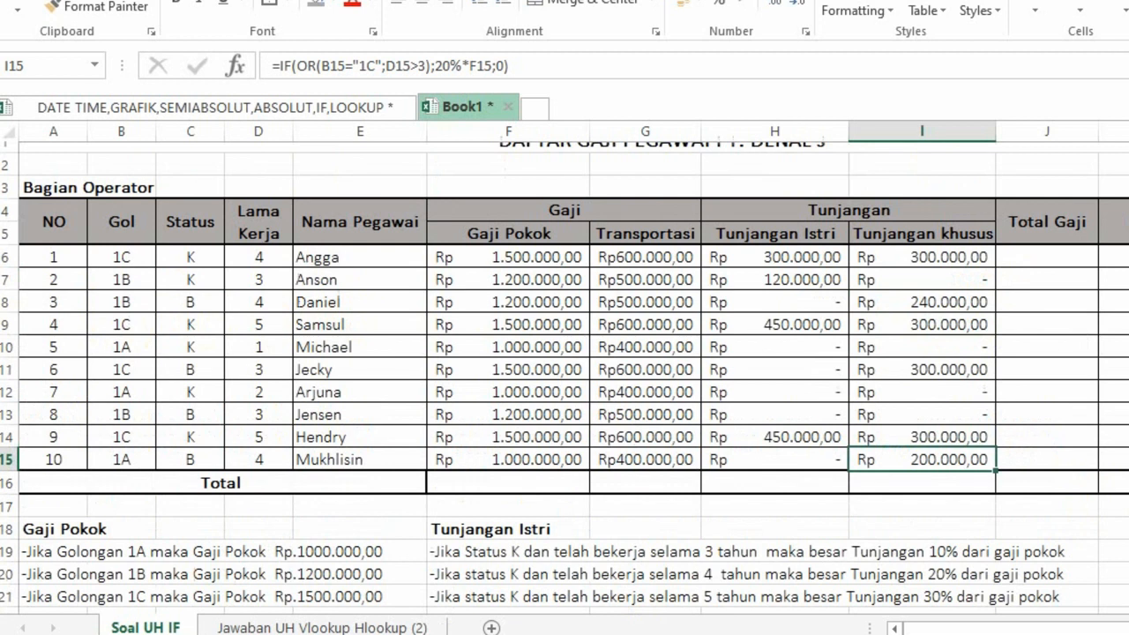
- Enter =SUM(F6:I6) in J6 to calculate the first employee's Total Gaji
scroll(564, 370, "down", 1)
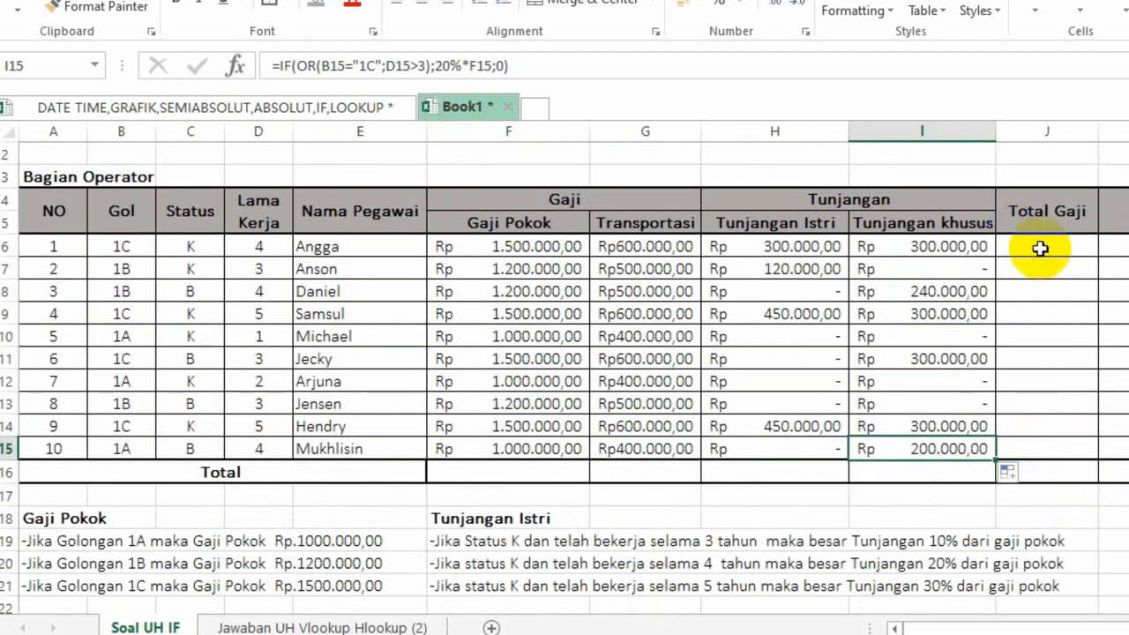
left_click(1046, 246)
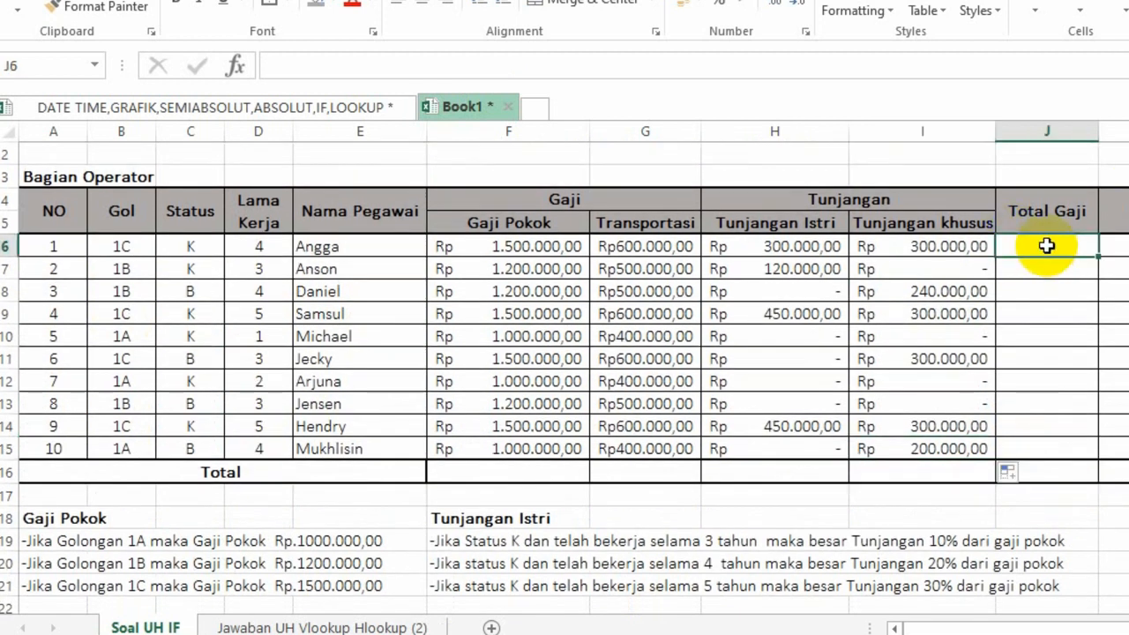
type("=")
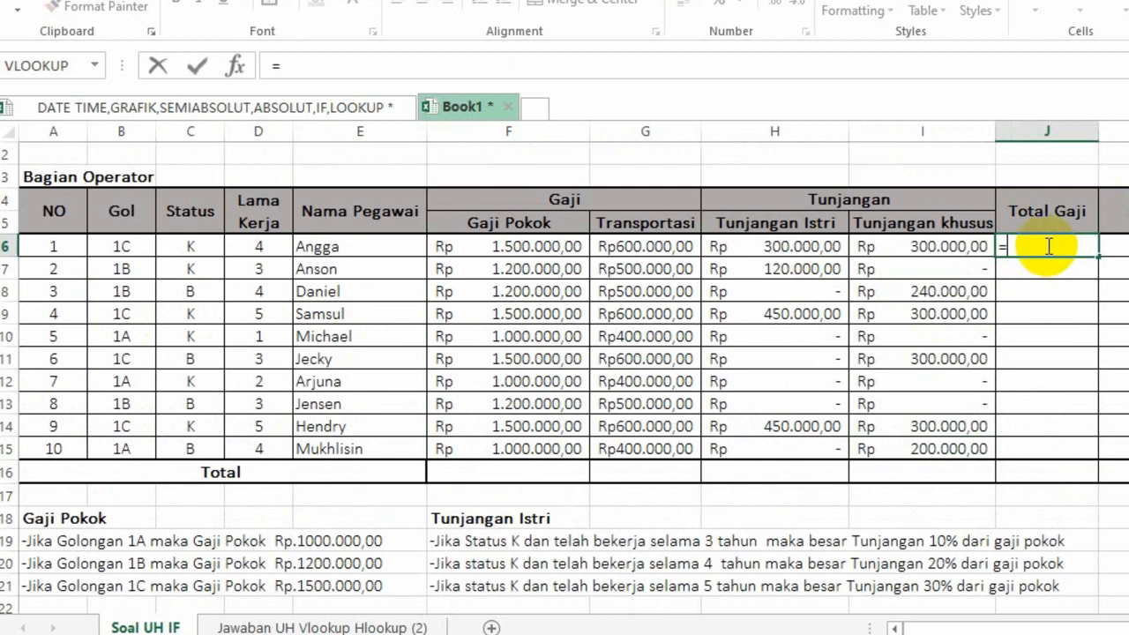
type("s")
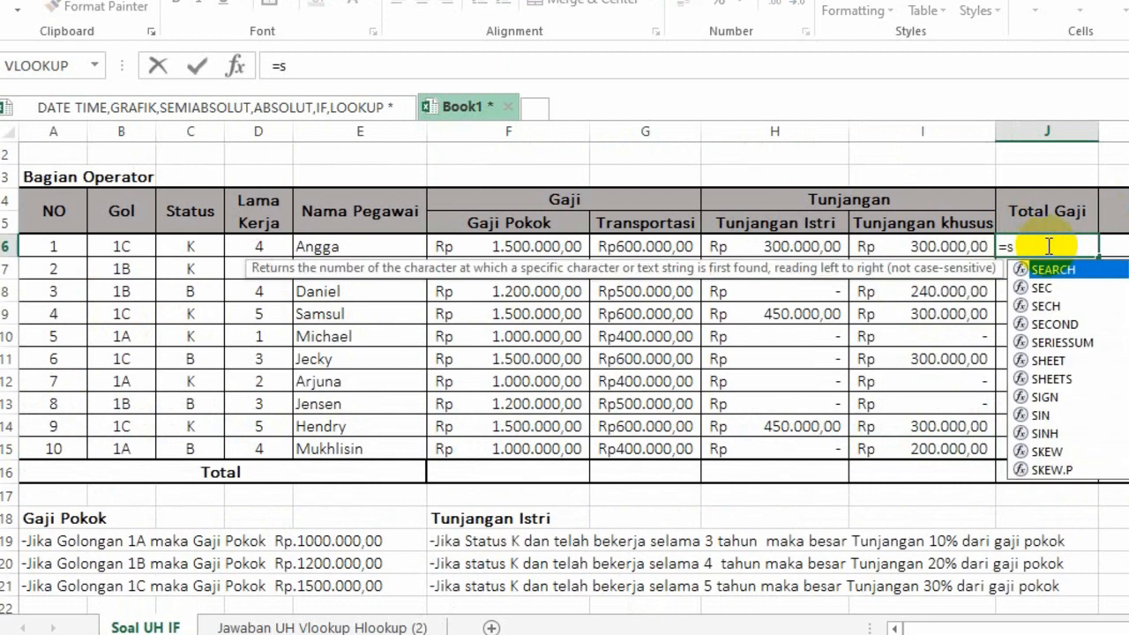
type("UM")
key("BackSpace")
key("BackSpace")
key("BackSpace")
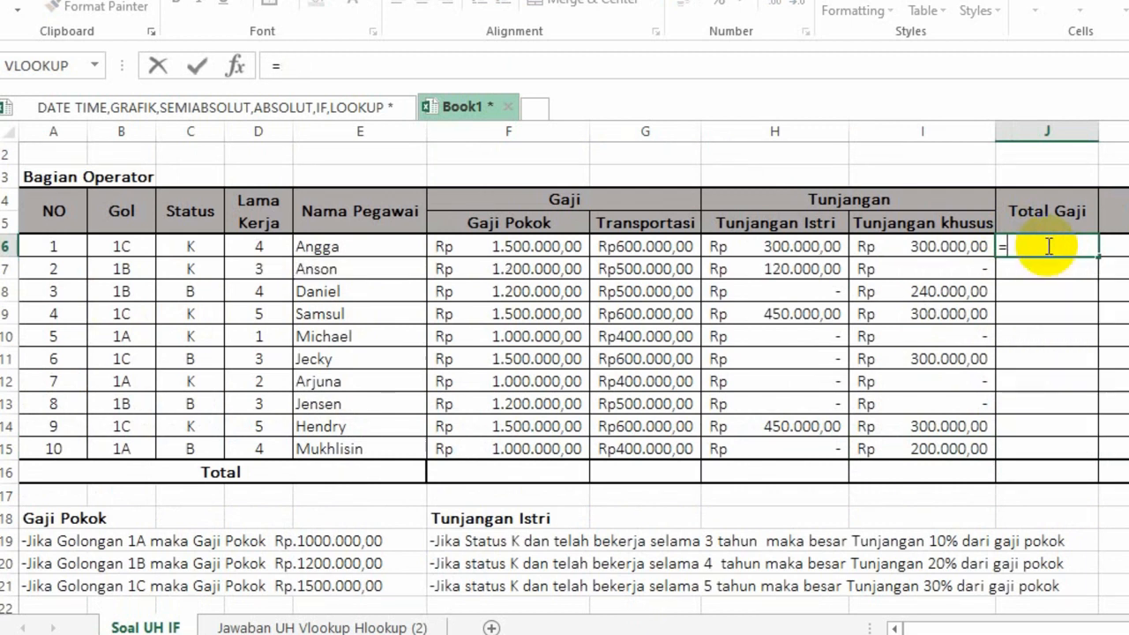
type("sum(")
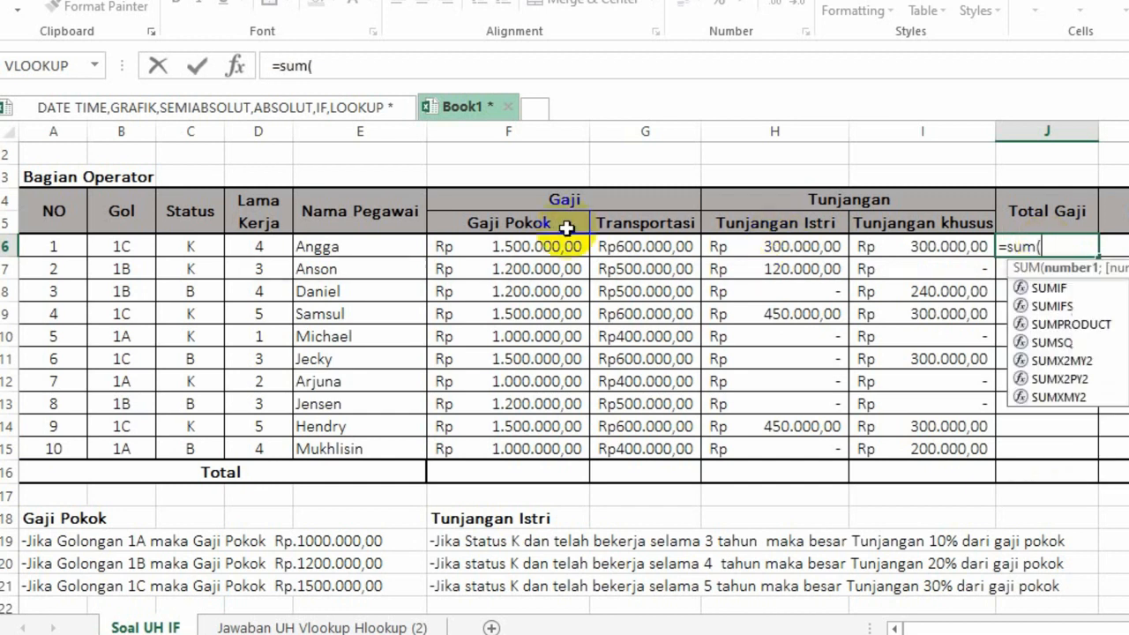
left_click_drag(532, 244, 955, 247)
key("Return")
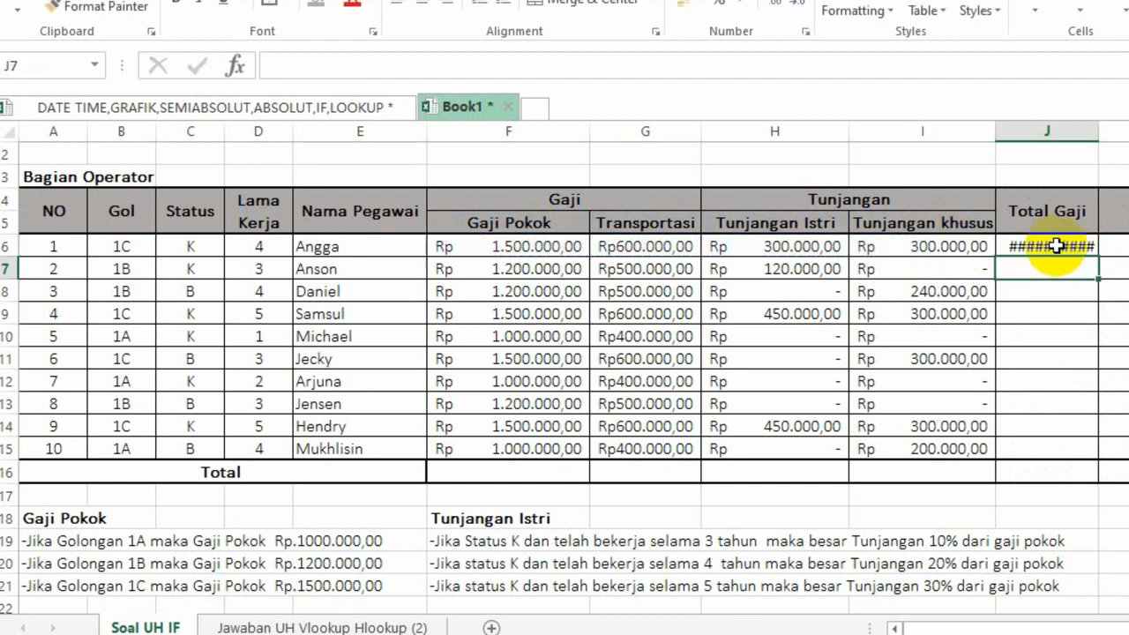
- Autofit the Total Gaji column's width and fill the J6 formula down through J15
double_click(1100, 134)
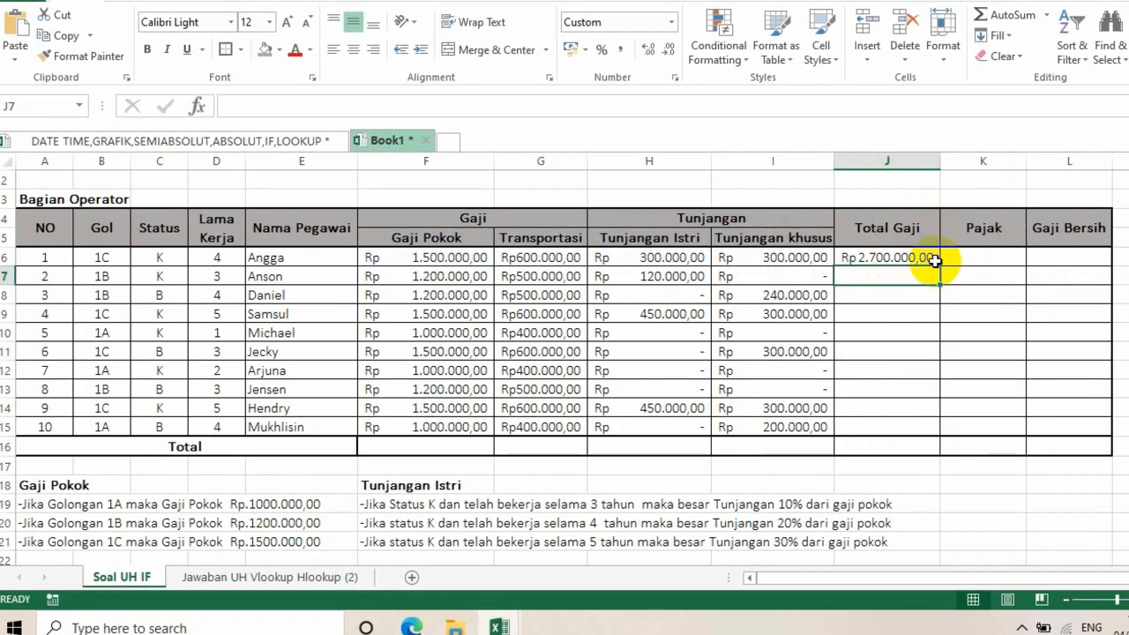
left_click(944, 257)
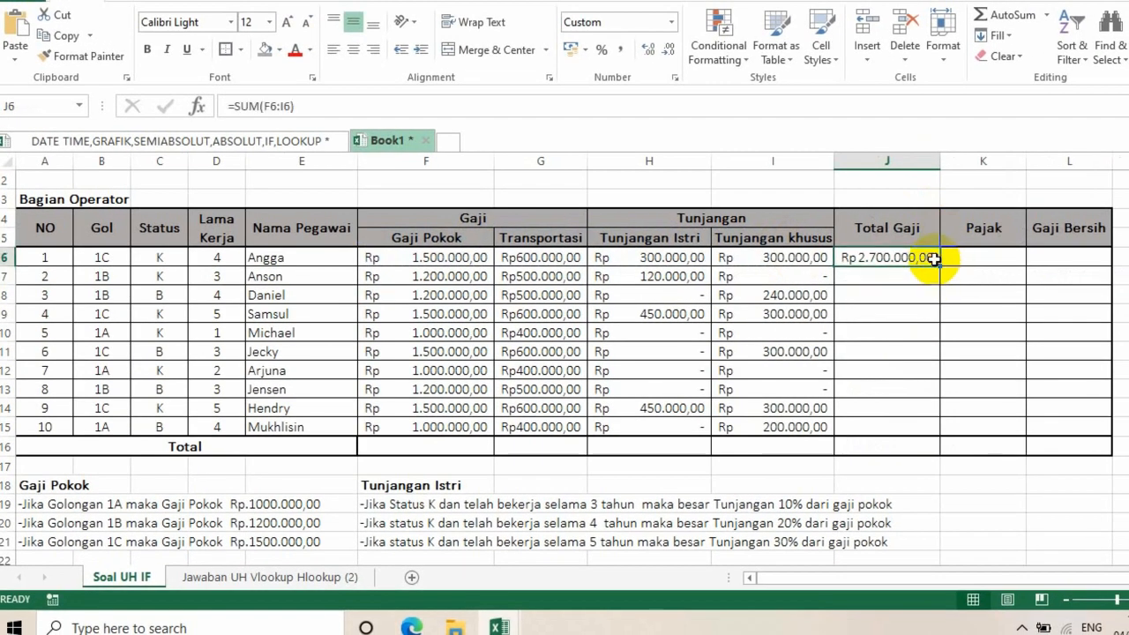
left_click_drag(941, 265, 915, 441)
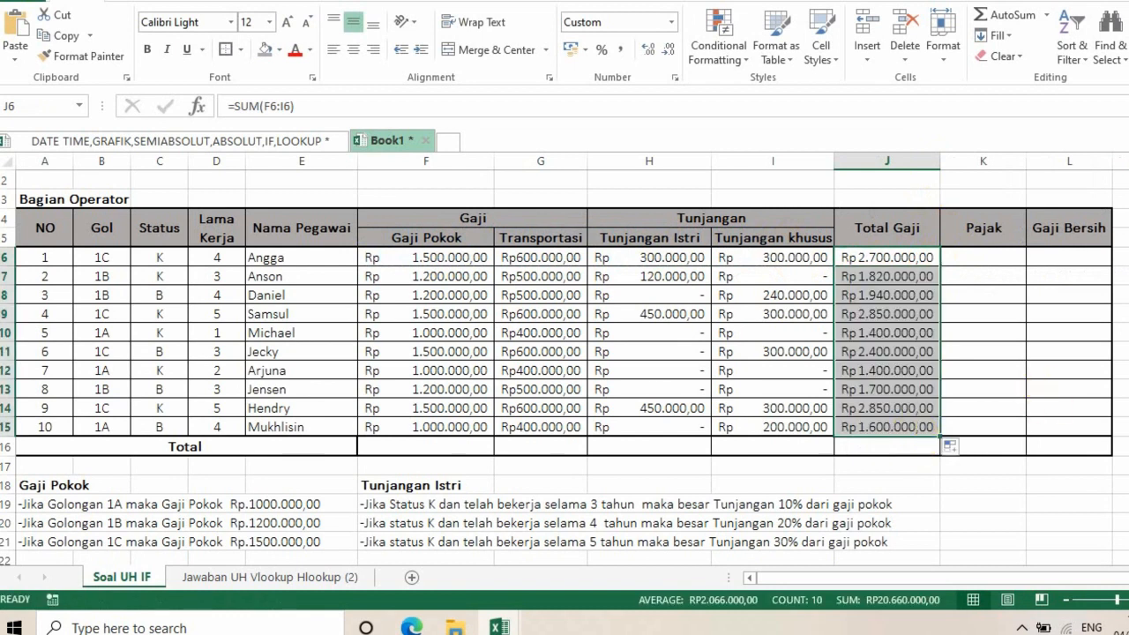
- Begin the Pajak formula in K6 with an IF that tests whether B6="1A", following the listed Pajak rules
scroll(565, 361, "down", 3)
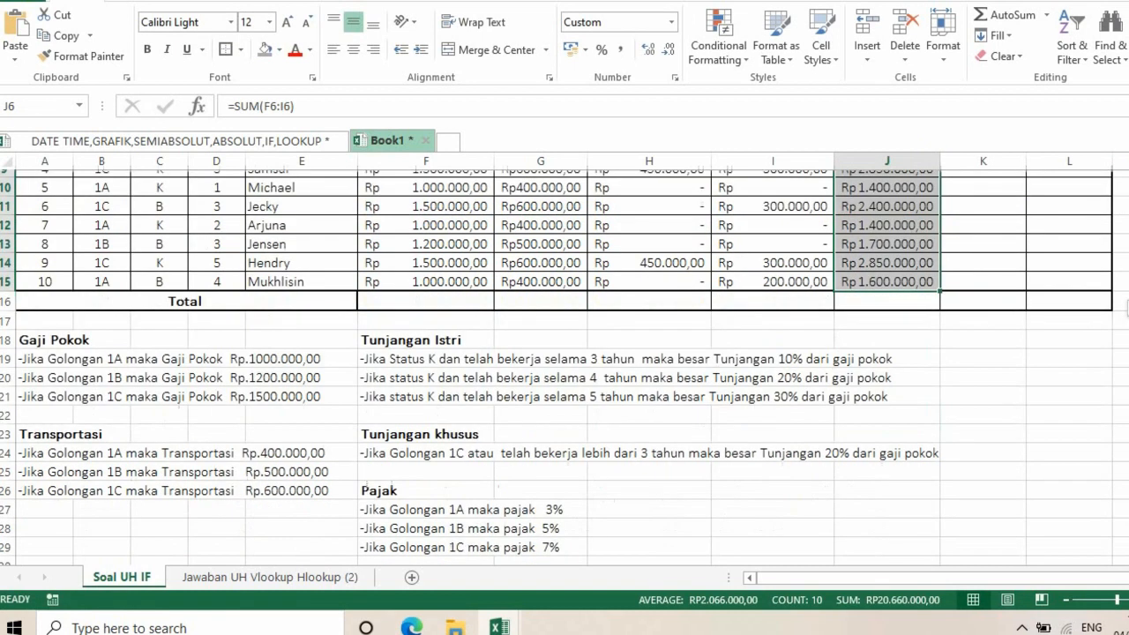
scroll(565, 366, "down", 1)
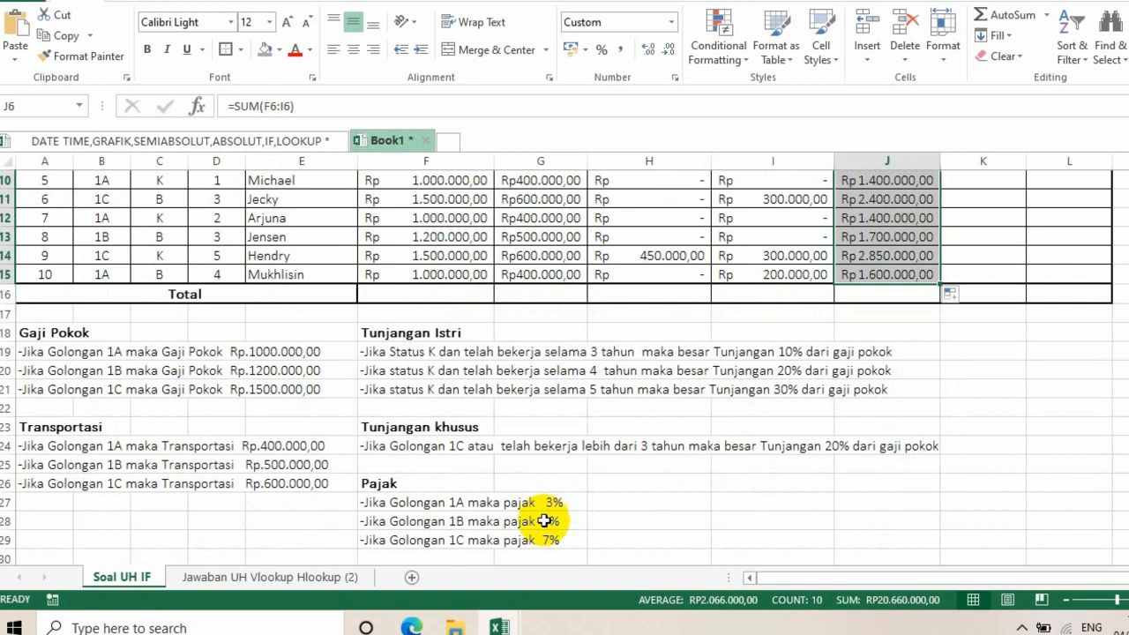
scroll(565, 353, "up", 3)
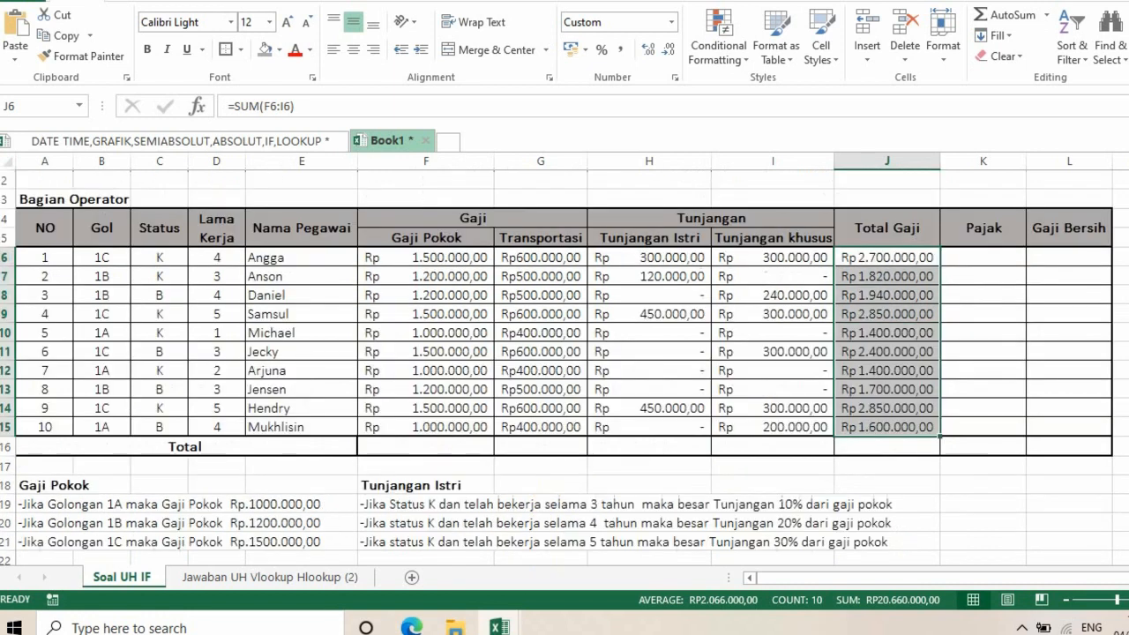
scroll(961, 243, "down", 1)
left_click(962, 240)
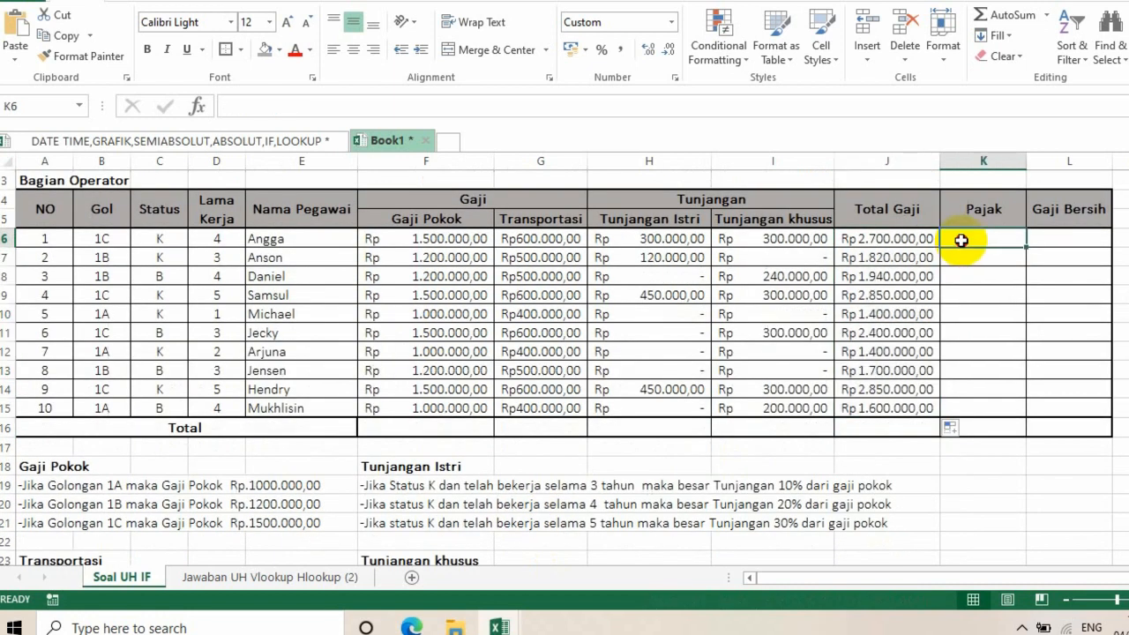
type("=i")
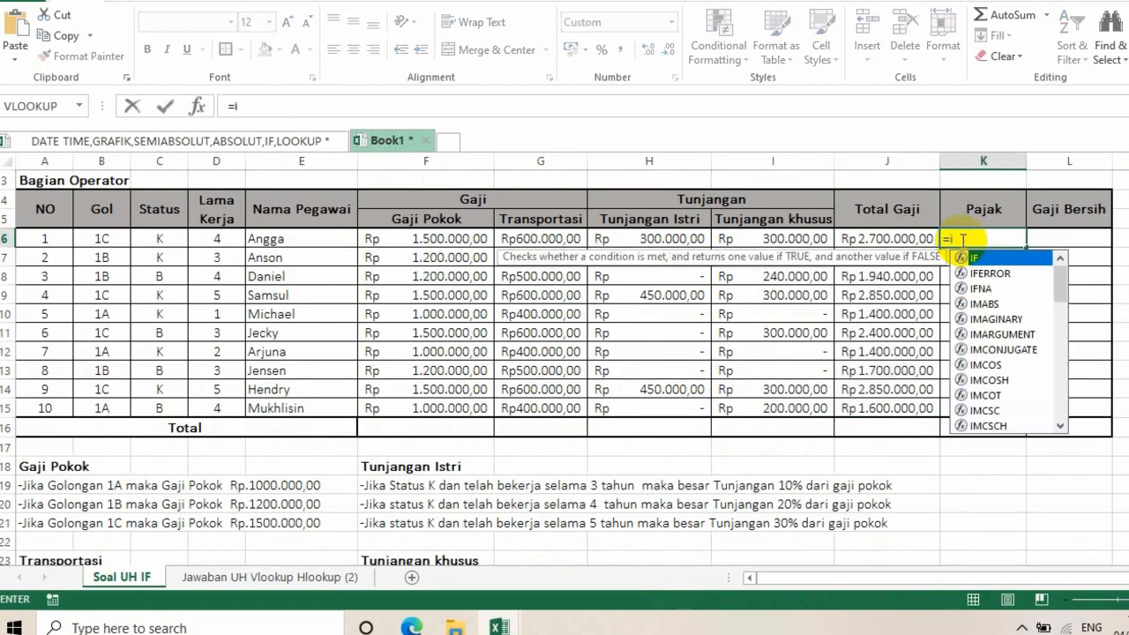
key("Escape")
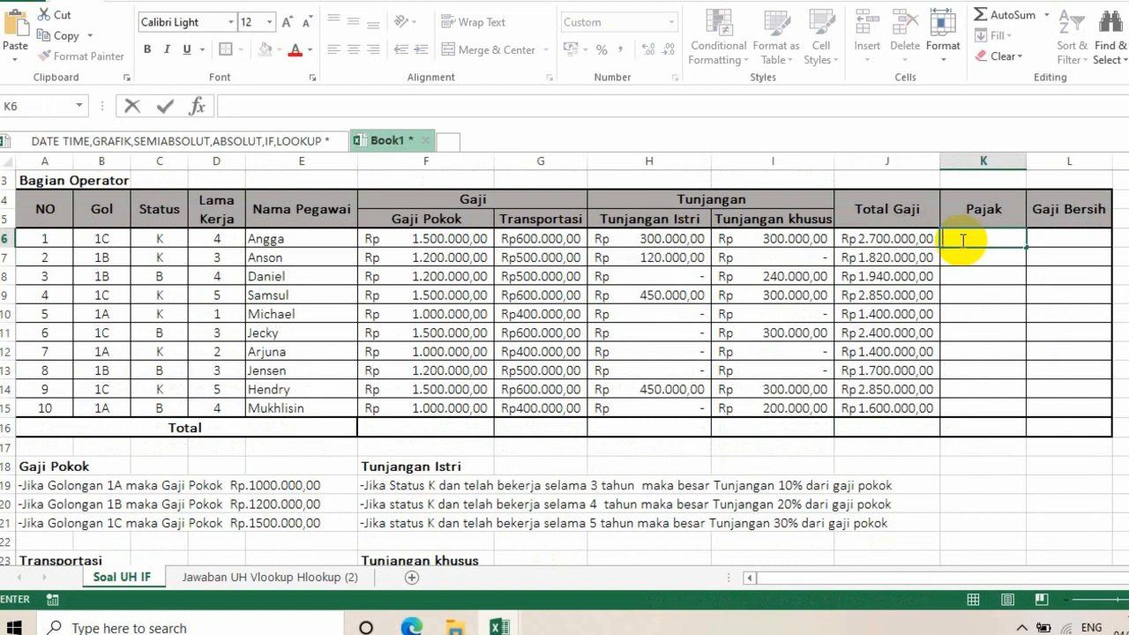
type("=IF(")
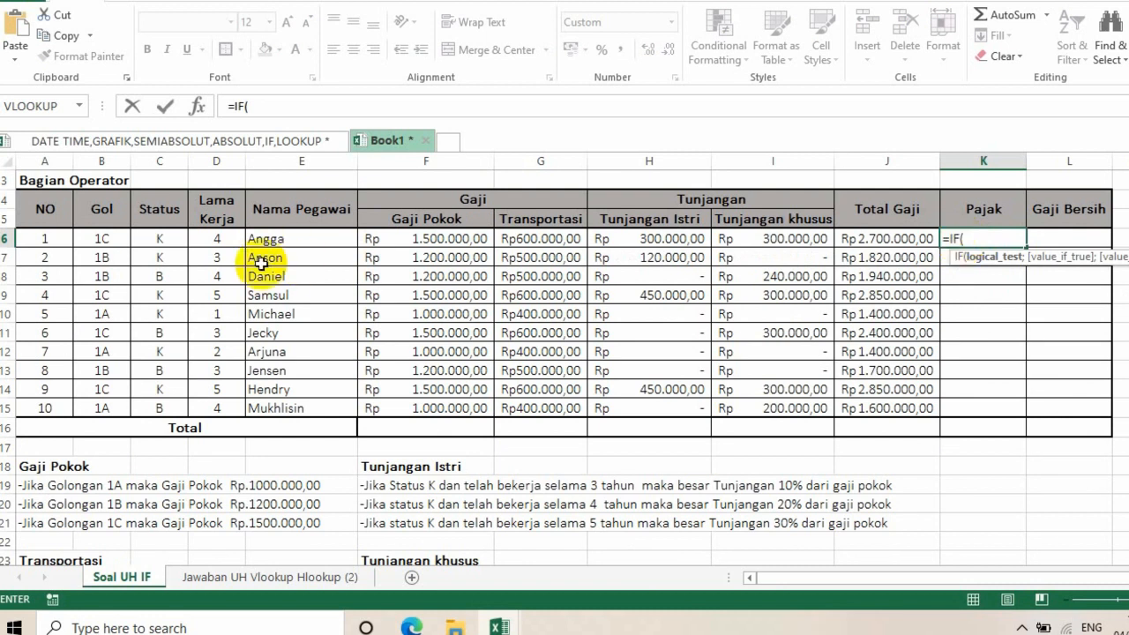
left_click(107, 239)
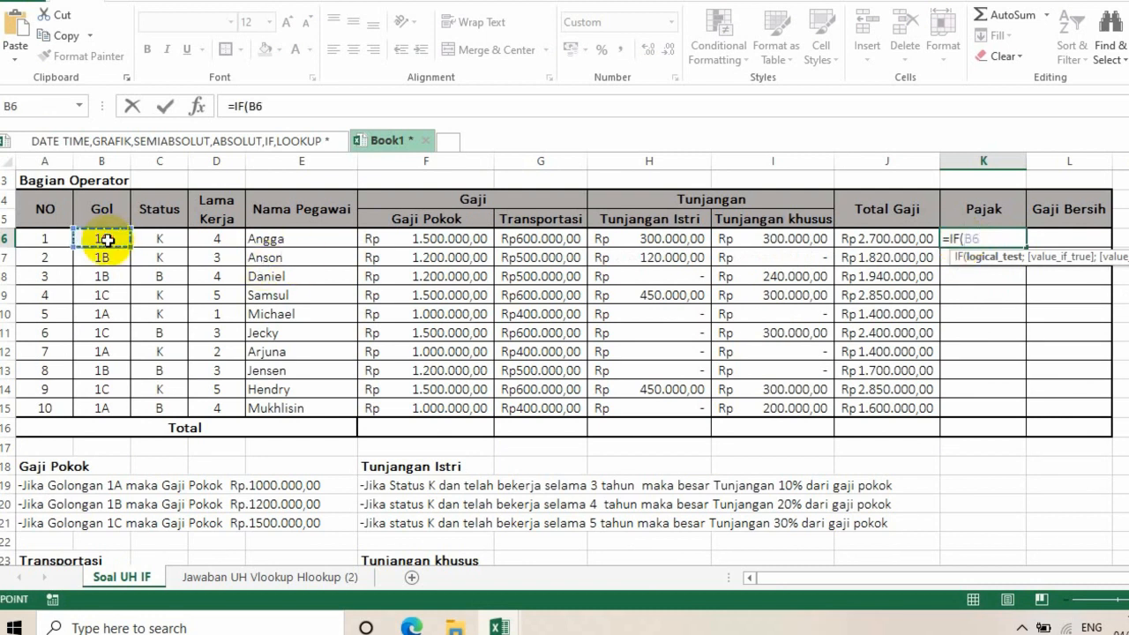
type("=\"")
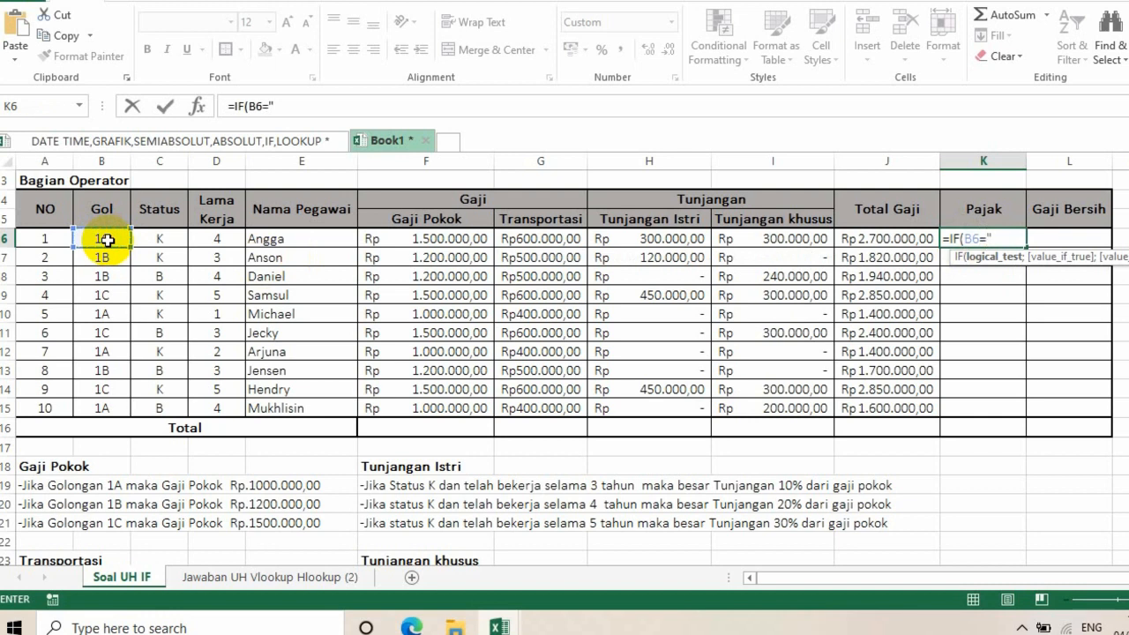
type("1A\";")
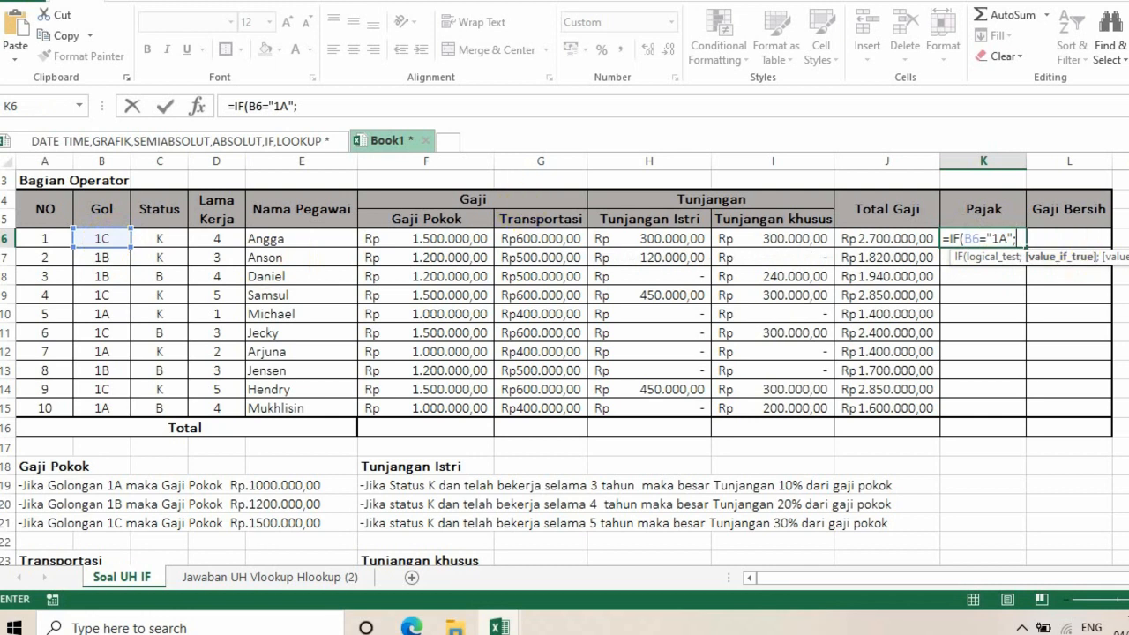
- Give 3%*J6 as the value if true for Golongan 1A in the K6 formula, per the Pajak rules
scroll(565, 362, "down", 2)
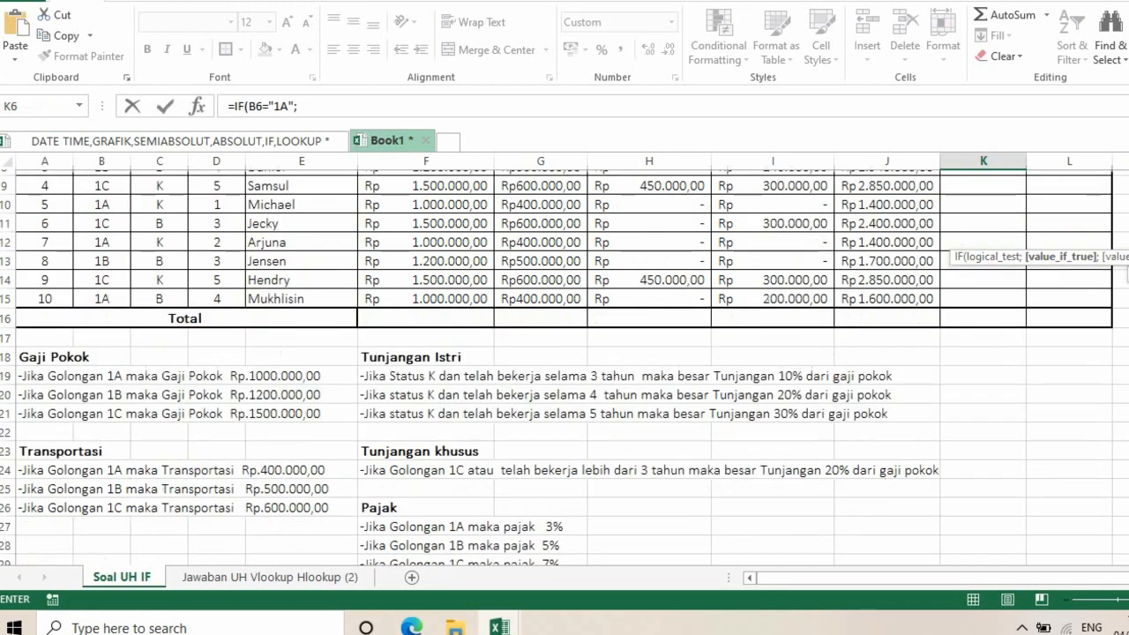
scroll(565, 362, "down", 1)
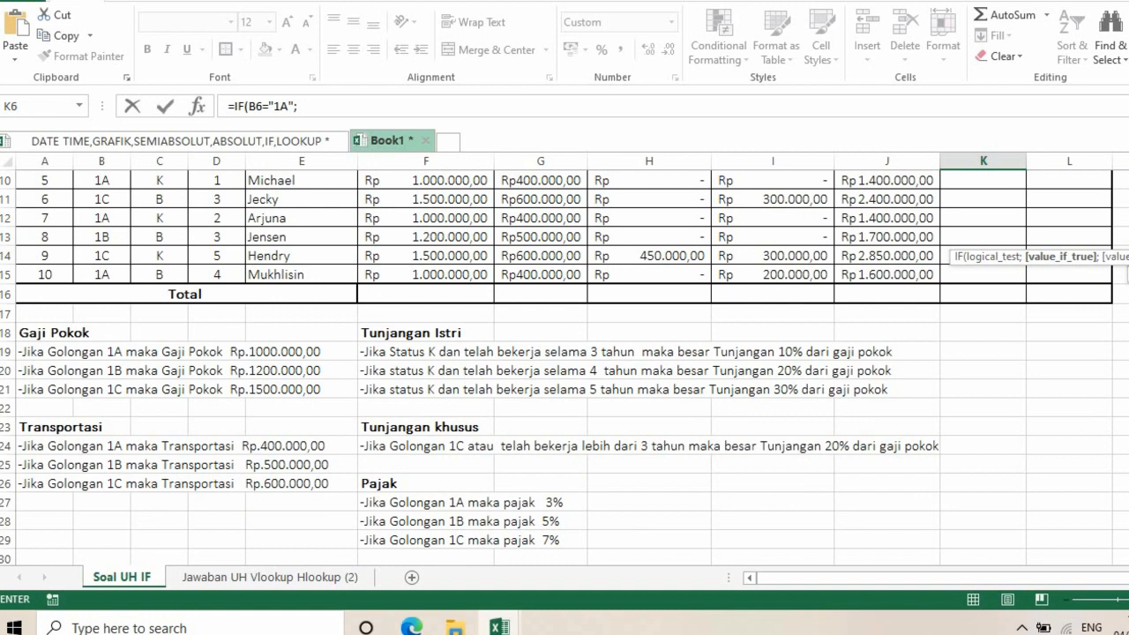
scroll(565, 361, "up", 1)
scroll(565, 362, "down", 1)
scroll(565, 361, "up", 2)
scroll(565, 362, "up", 1)
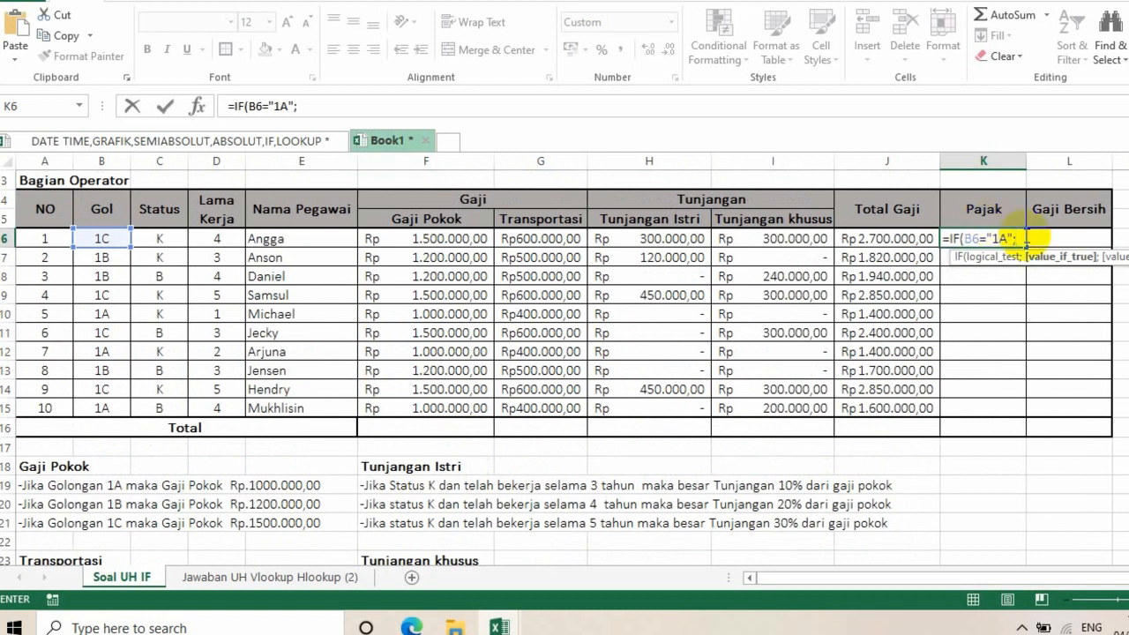
type("3%*")
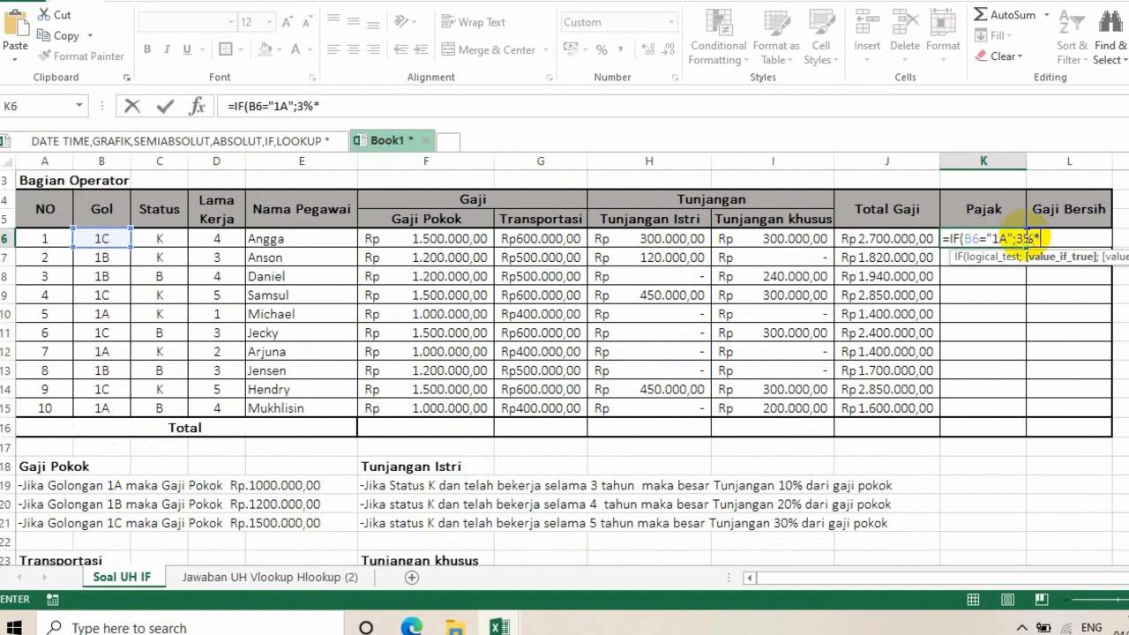
left_click(881, 238)
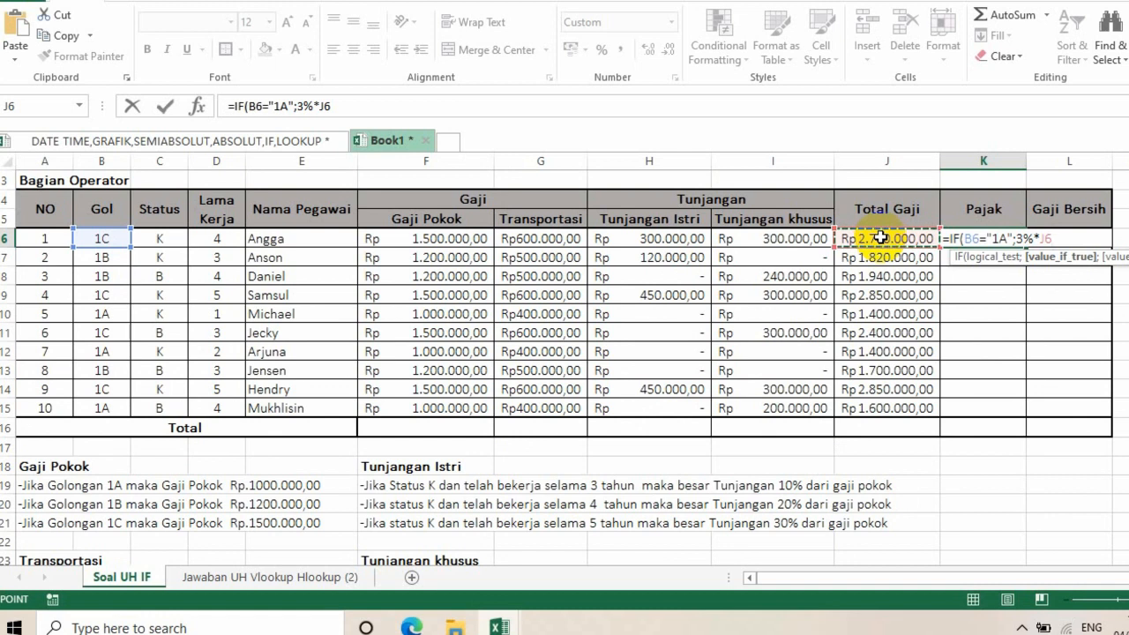
- Nest a second IF as the value if false in the K6 formula, testing whether B6="1B"
type(";")
type("IF")
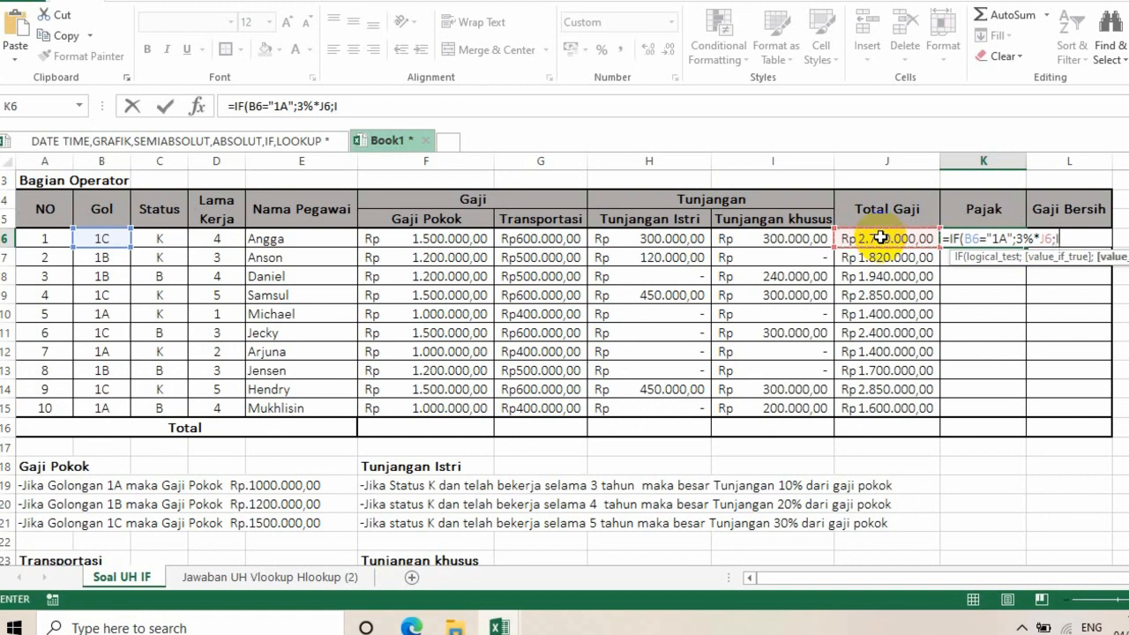
type("(")
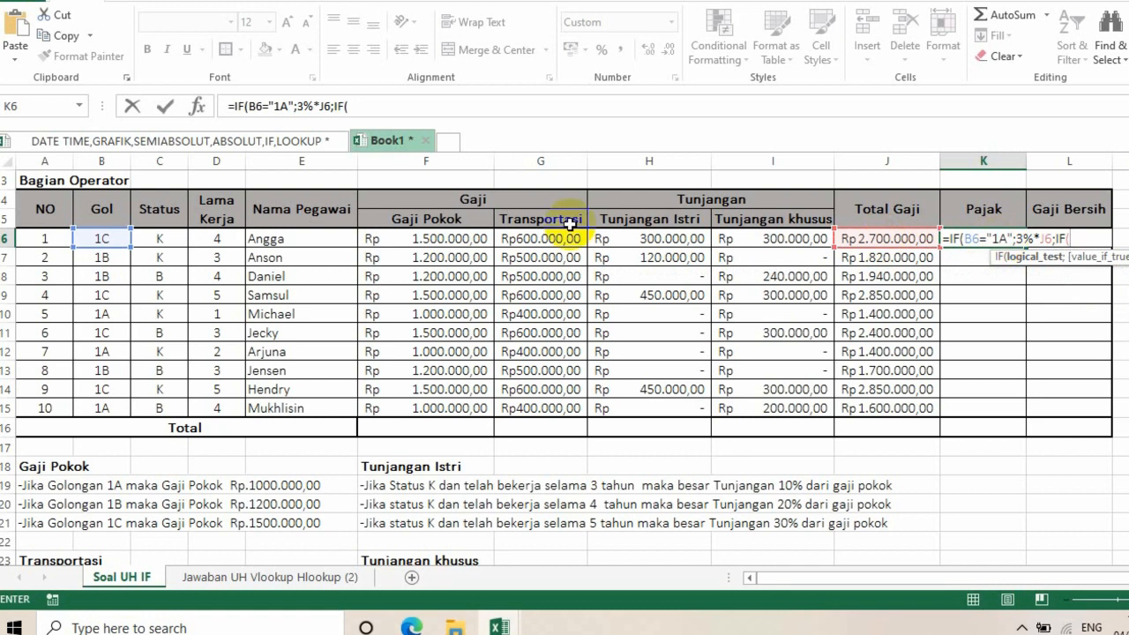
left_click(96, 240)
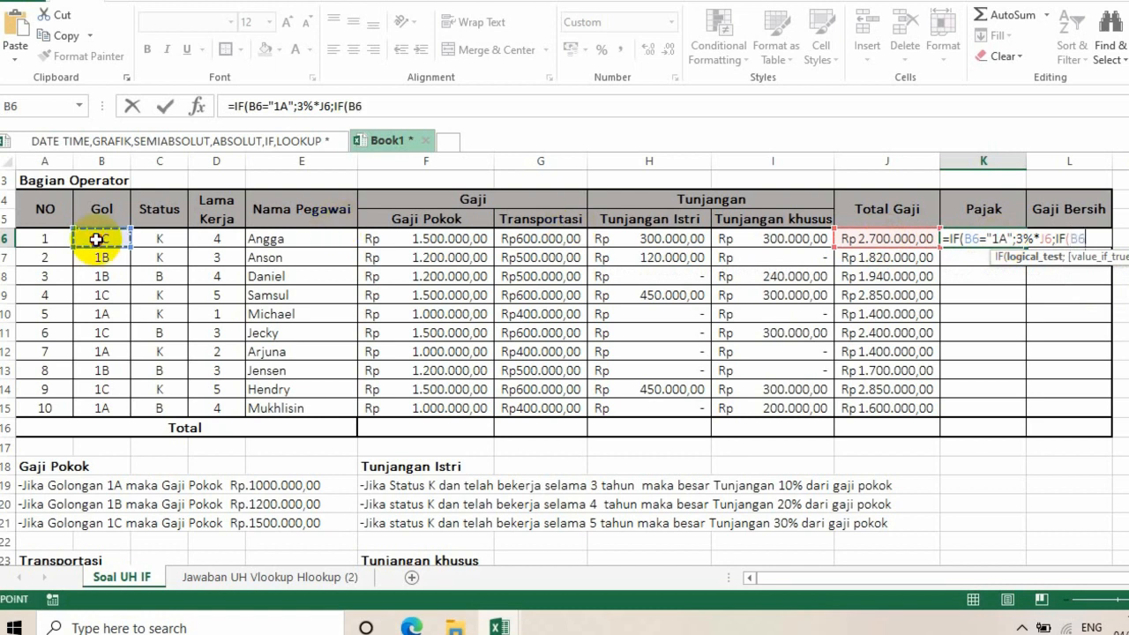
type("=\"1")
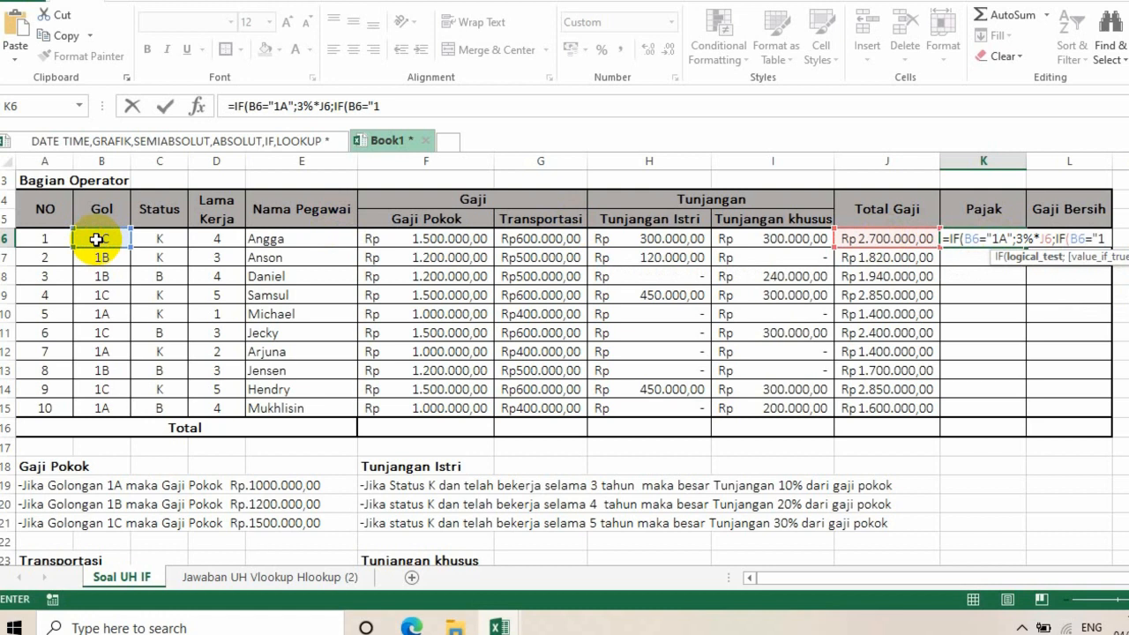
type("B\";")
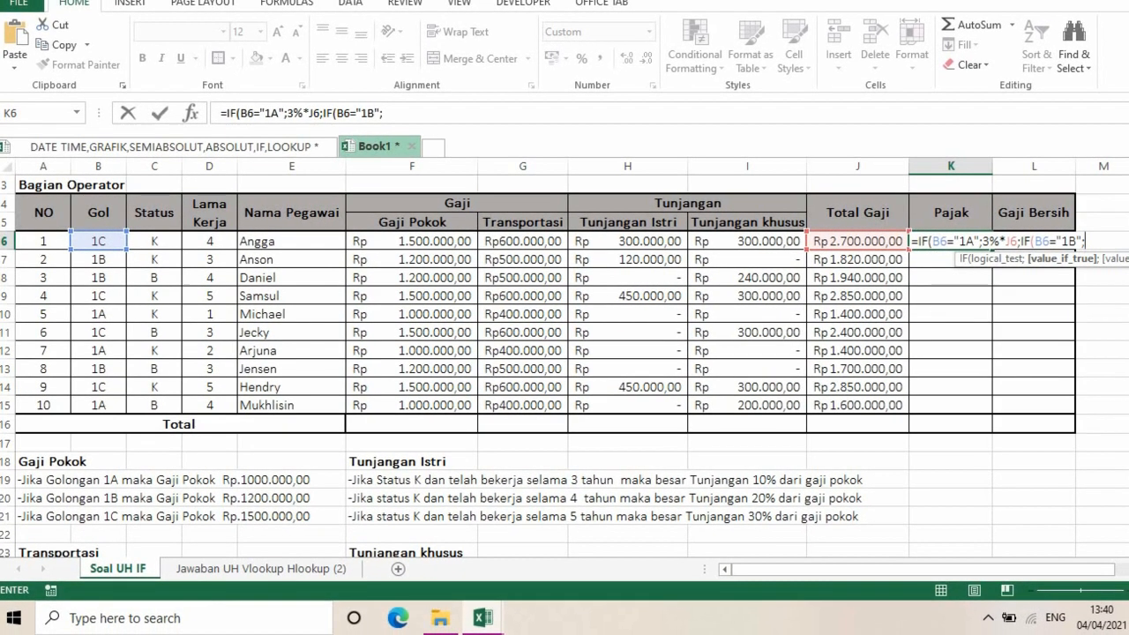
- Give 5%*J6 as the nested IF's value if true and continue to its value-if-false argument
left_click_drag(1128, 265, 1128, 292)
type("5")
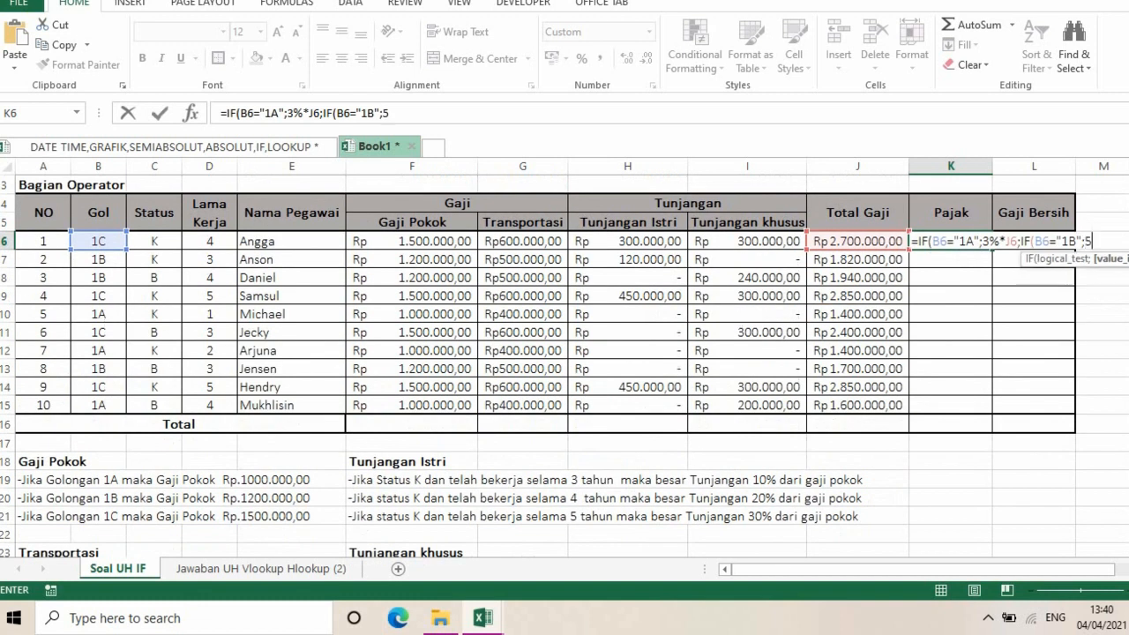
type("%")
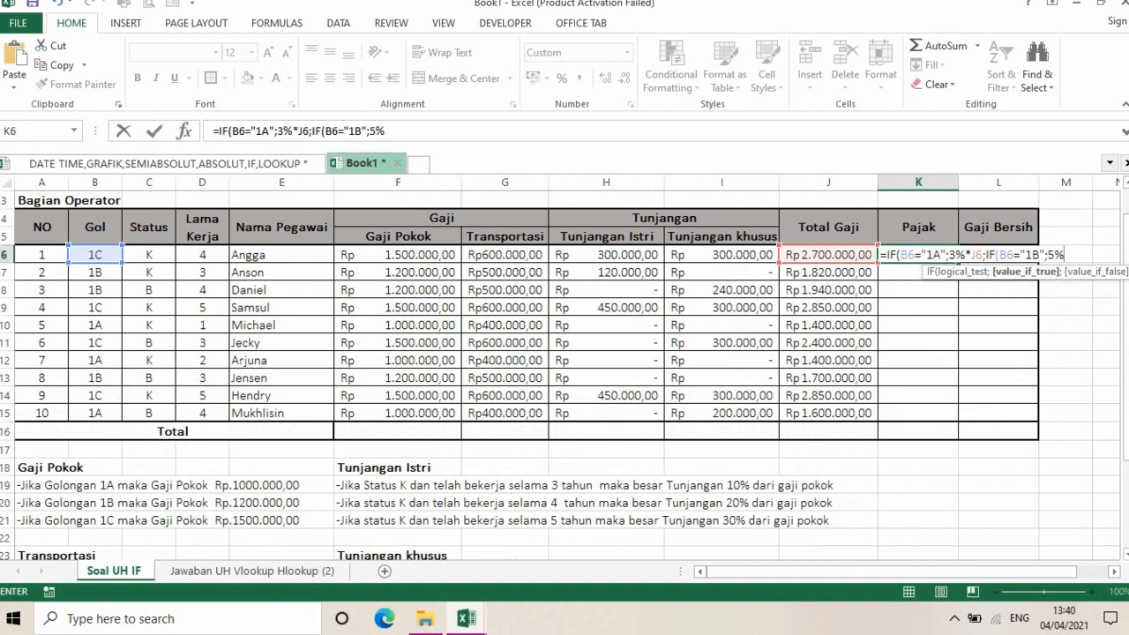
type("*")
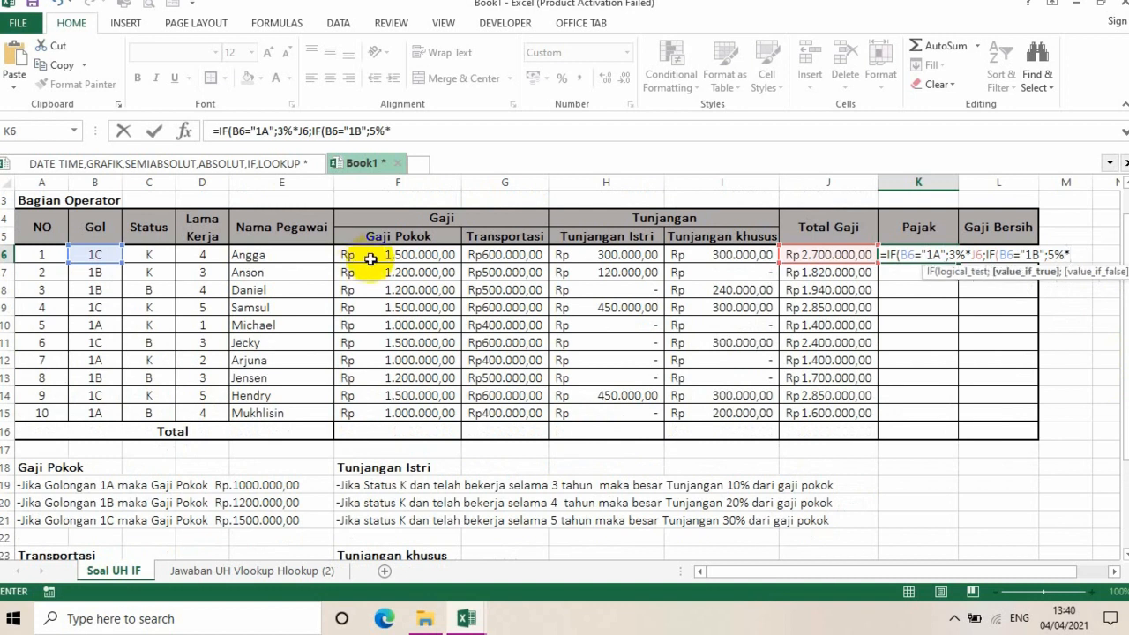
left_click(813, 255)
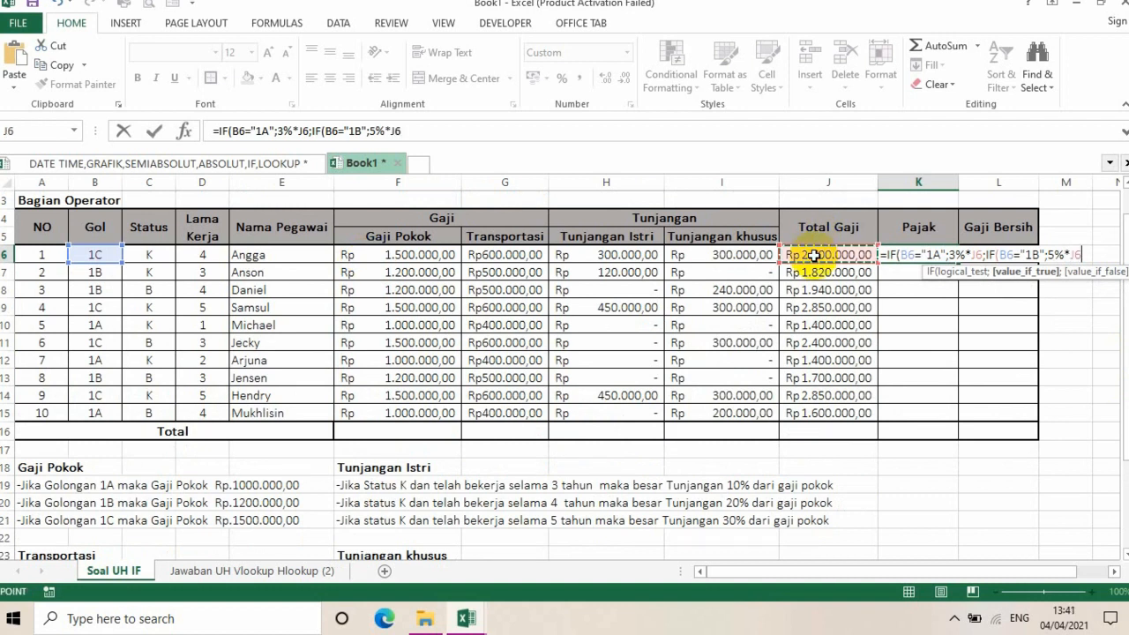
type(";")
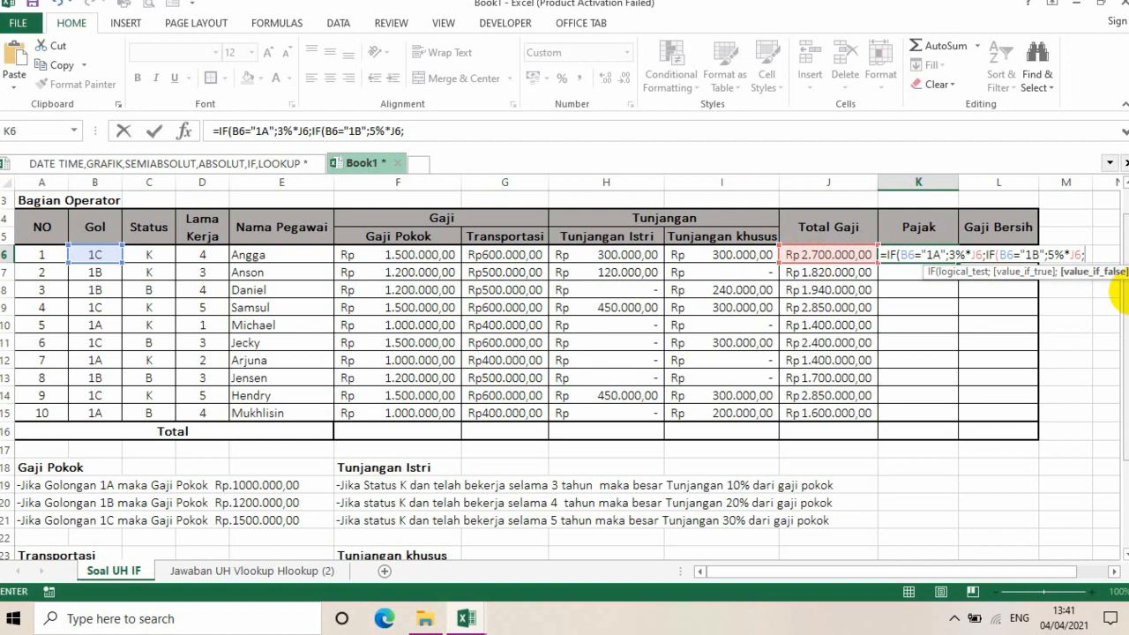
- Complete the Pajak formula in K6 with 7%*J6 as the nested IF's value if false, closing both IFs
left_click_drag(1122, 296, 1125, 385)
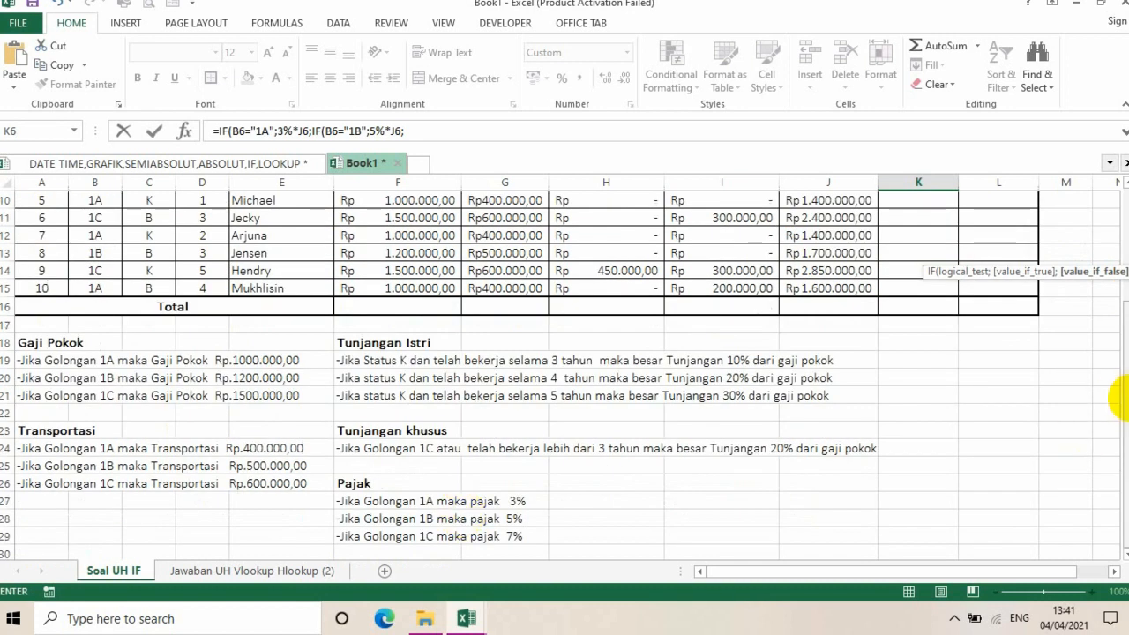
scroll(378, 276, "up", 3)
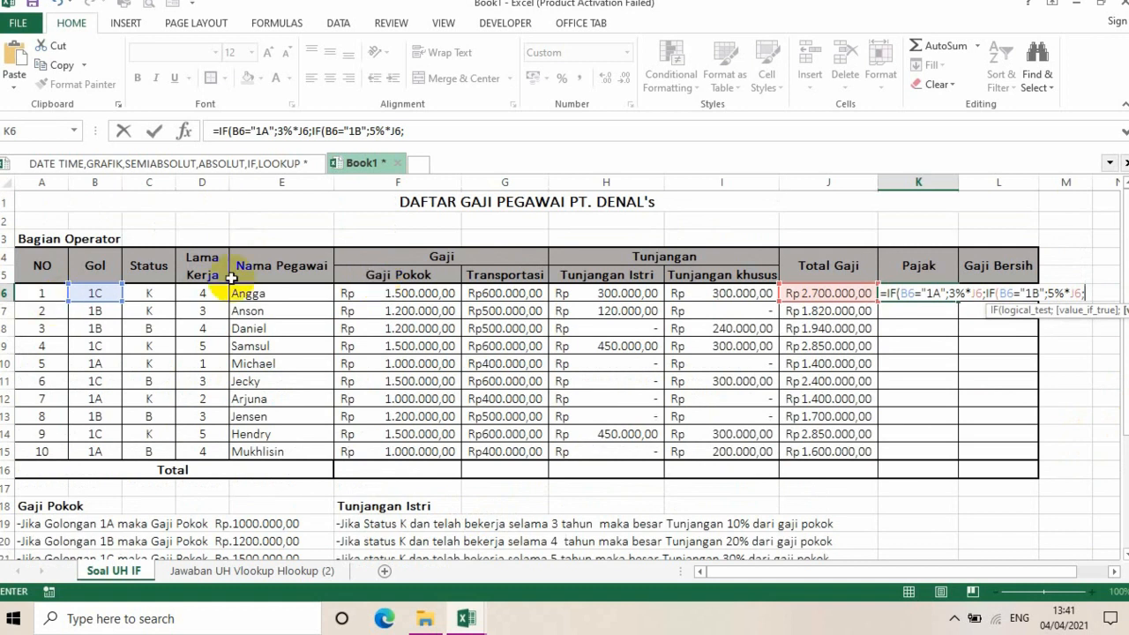
left_click(1098, 305)
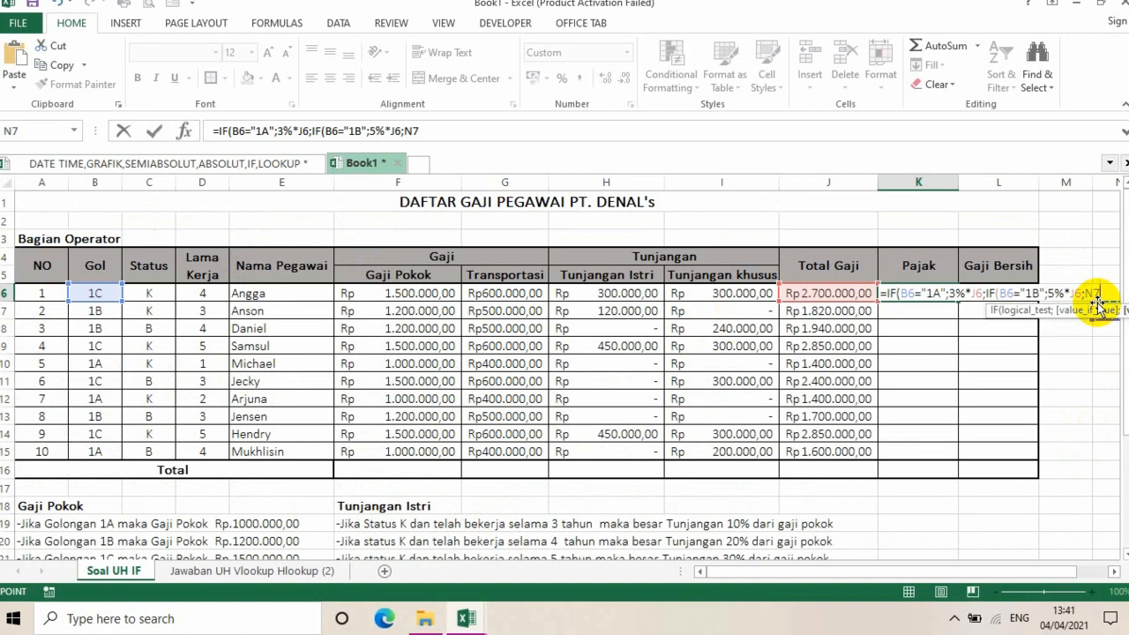
key("BackSpace")
key("BackSpace")
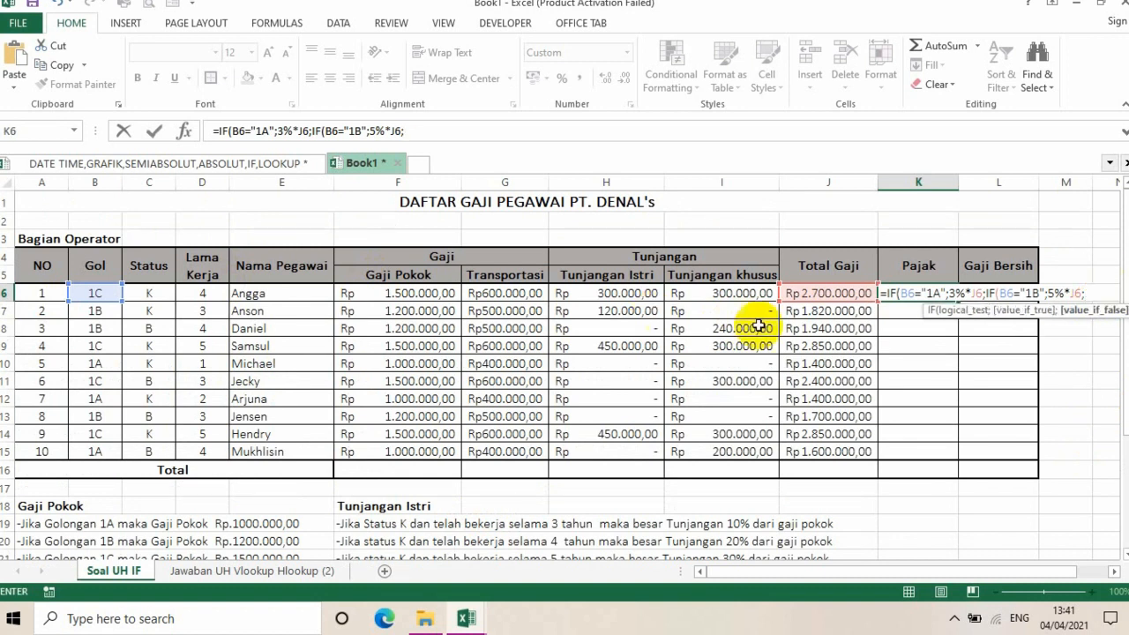
type("7%*")
left_click(798, 293)
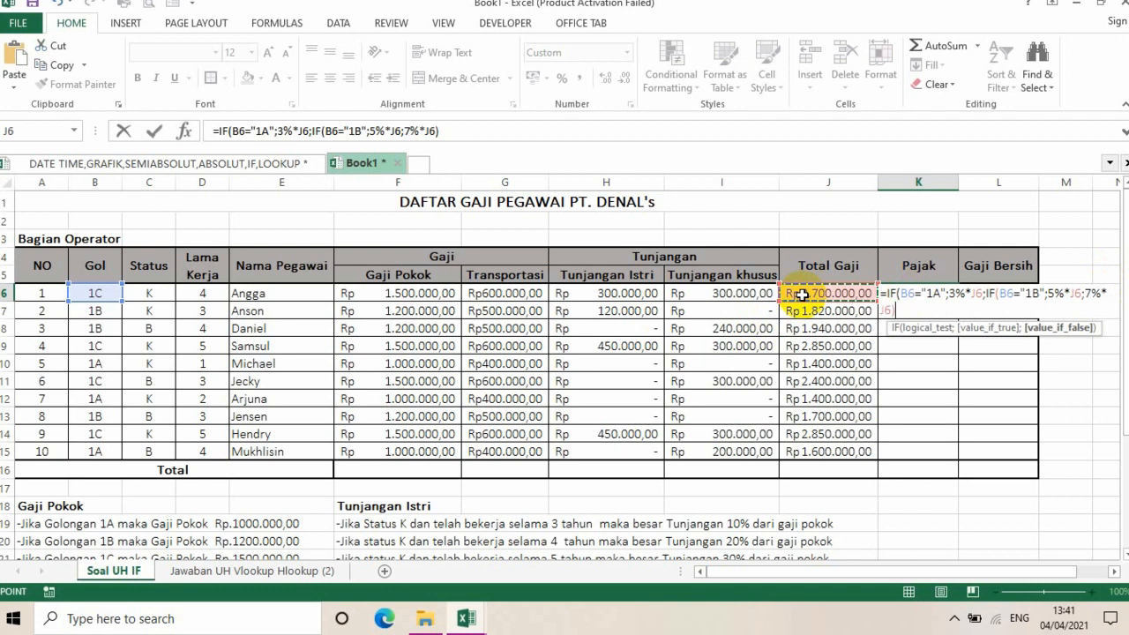
type("))")
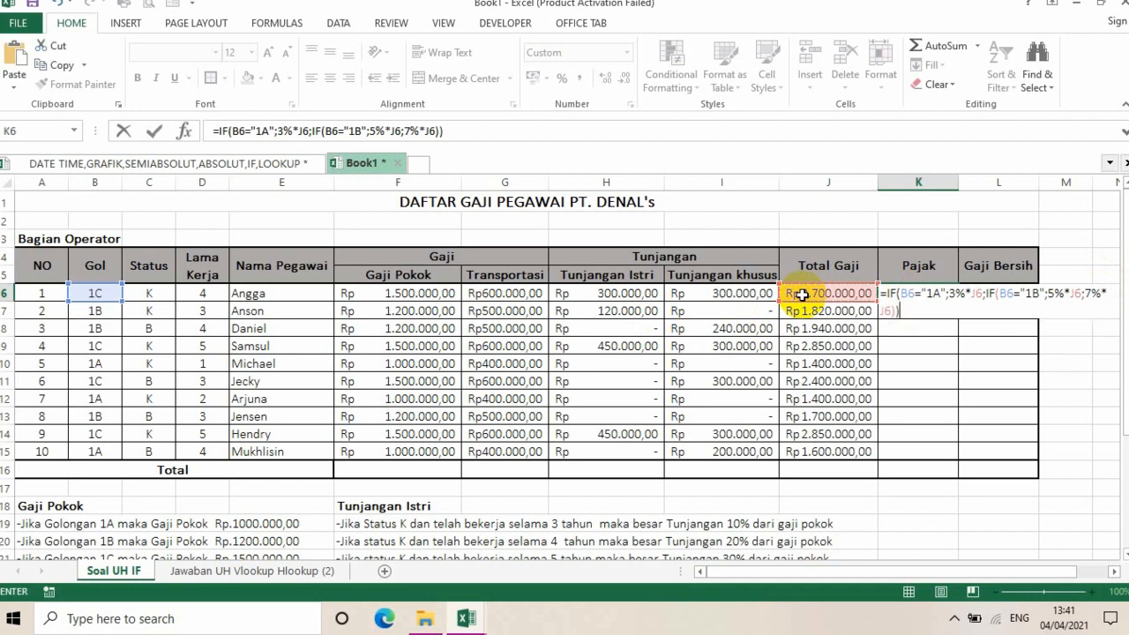
key("Return")
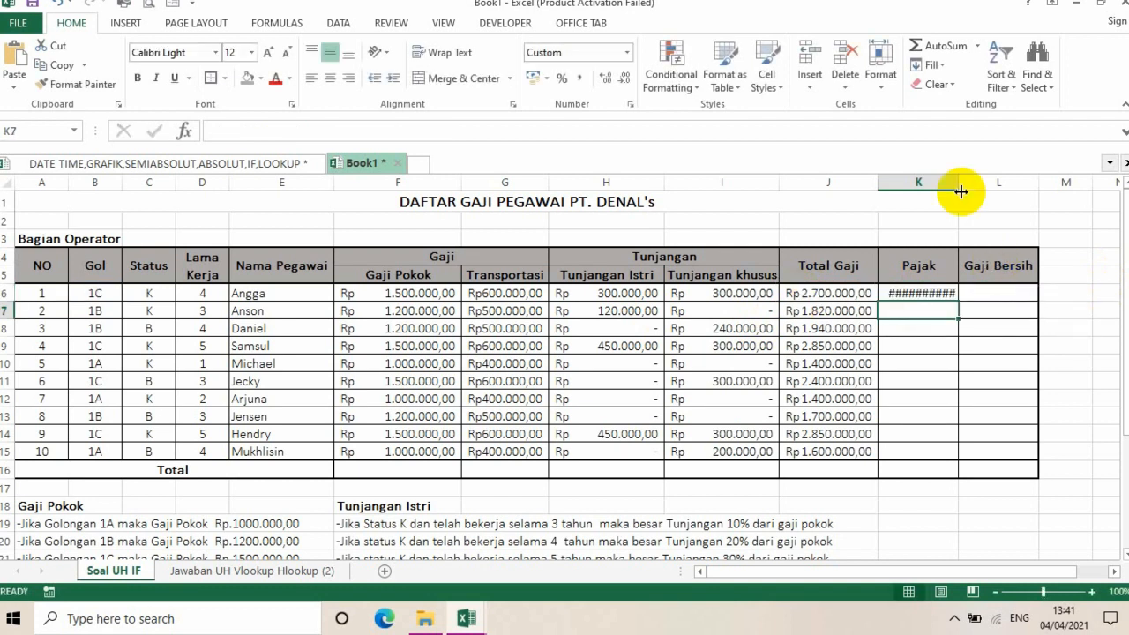
- Widen the Pajak column to fit its amounts and fill the K6 formula down to K15
left_click_drag(960, 182, 986, 182)
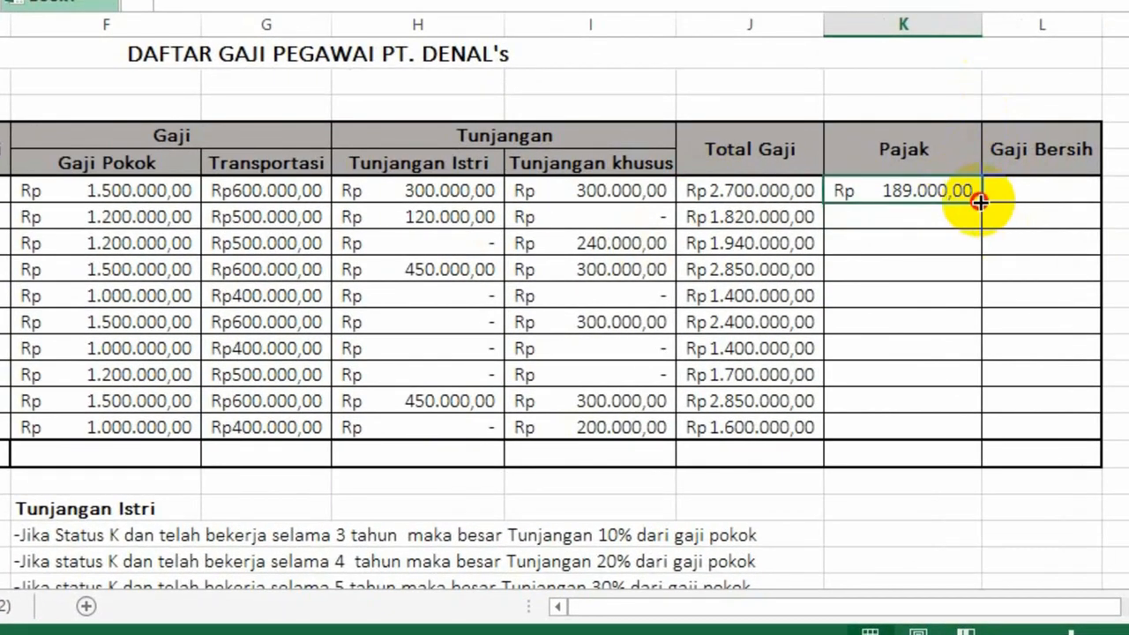
left_click_drag(980, 202, 967, 433)
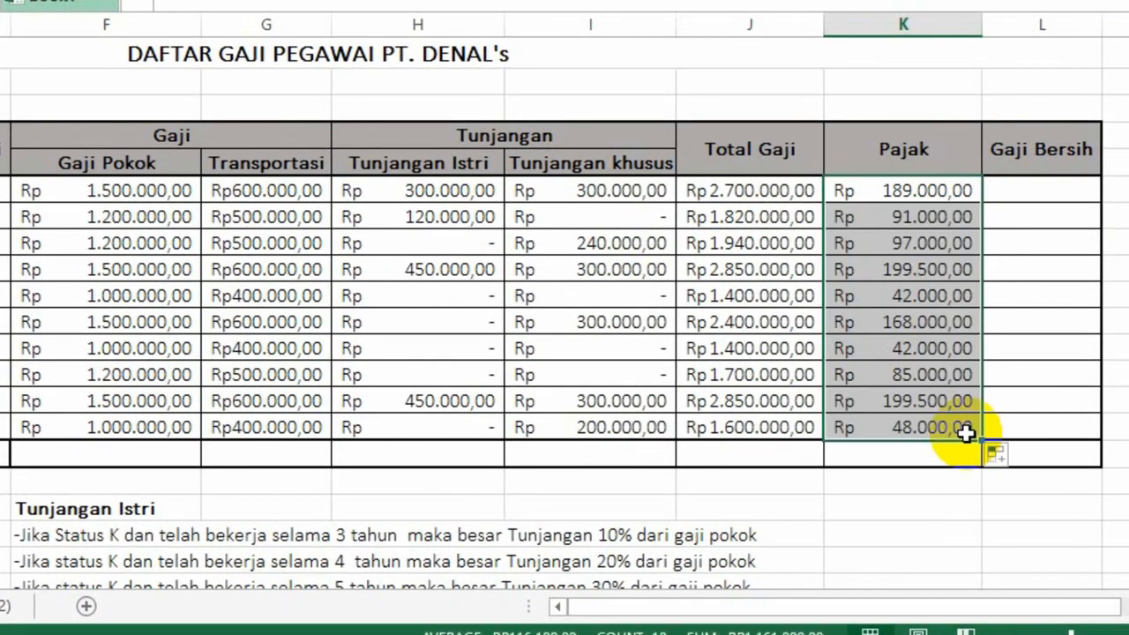
left_click(909, 526)
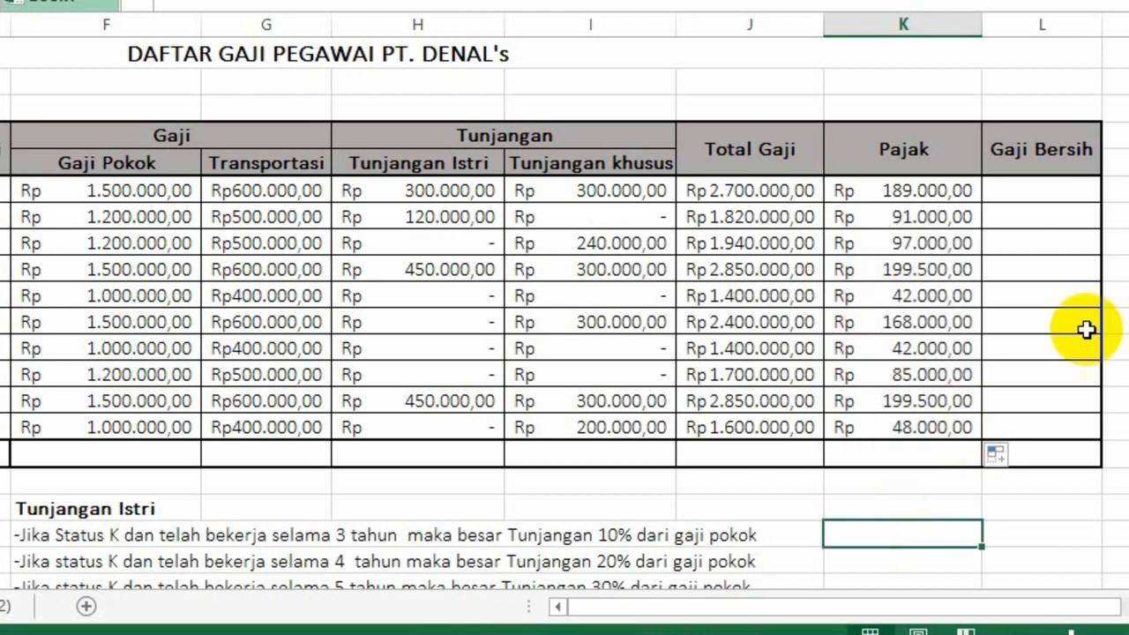
- Calculate Gaji Bersih in L6 by subtracting Pajak from Total Gaji with =J6-K6
left_click(1023, 188)
type("=")
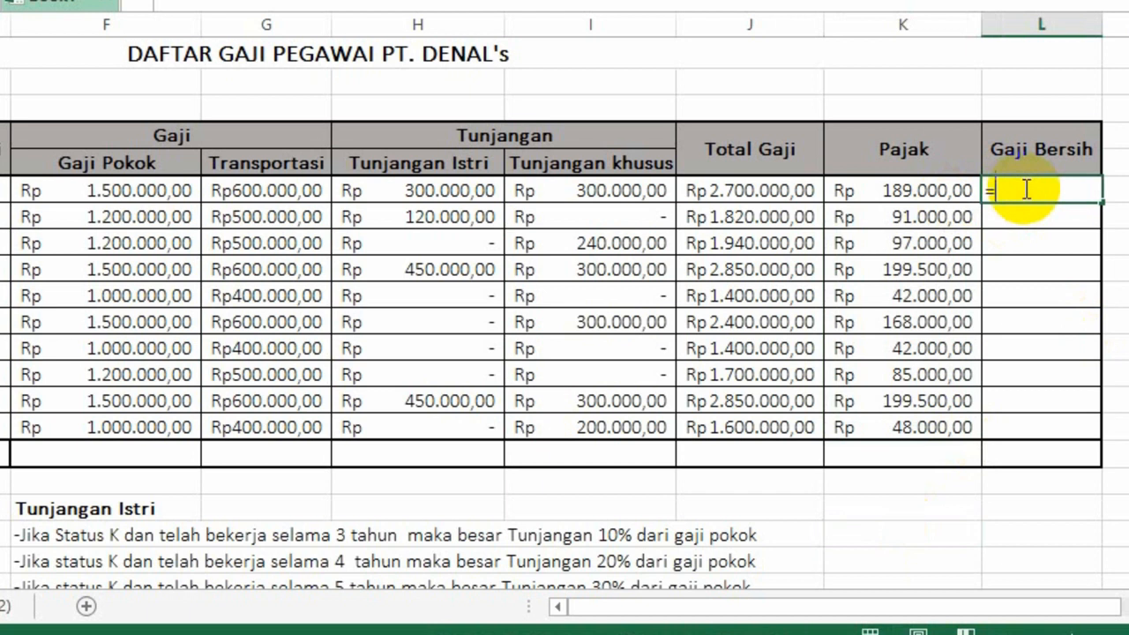
left_click(732, 189)
type("-")
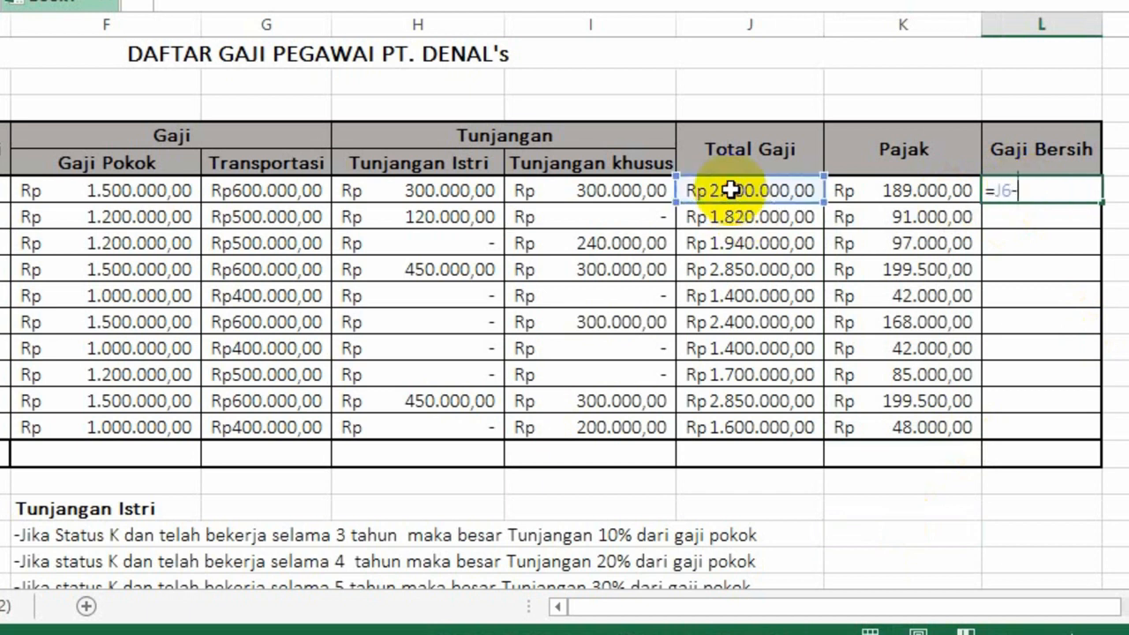
left_click(840, 189)
key("Return")
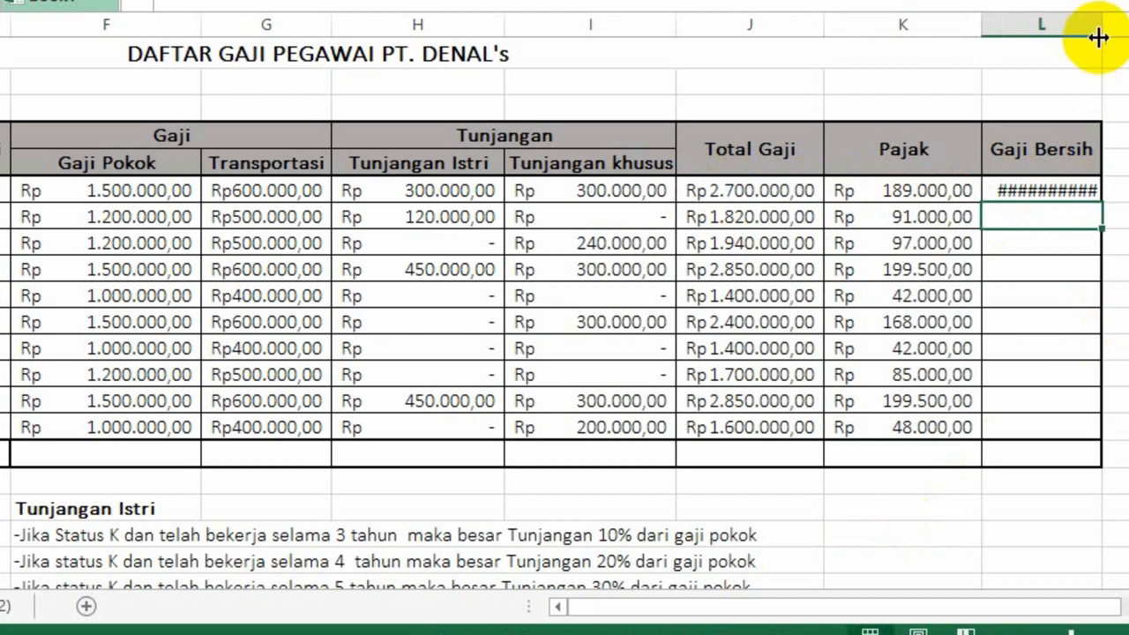
- Widen the Gaji Bersih column to fit its amounts and fill the L6 formula down to L15
left_click_drag(1098, 33, 1125, 181)
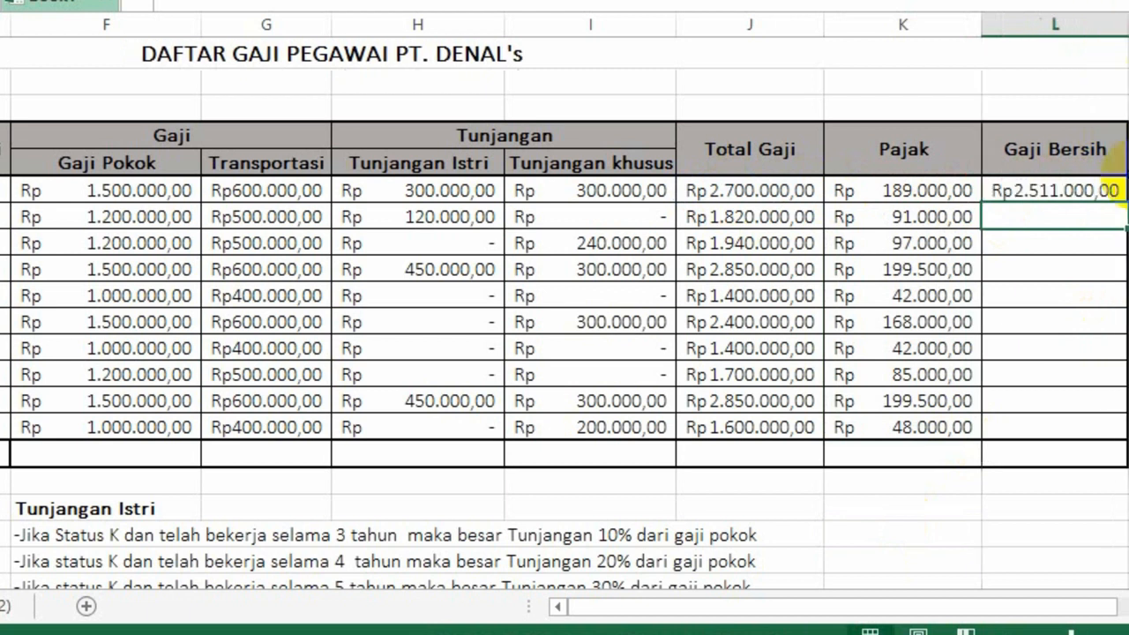
left_click(1102, 190)
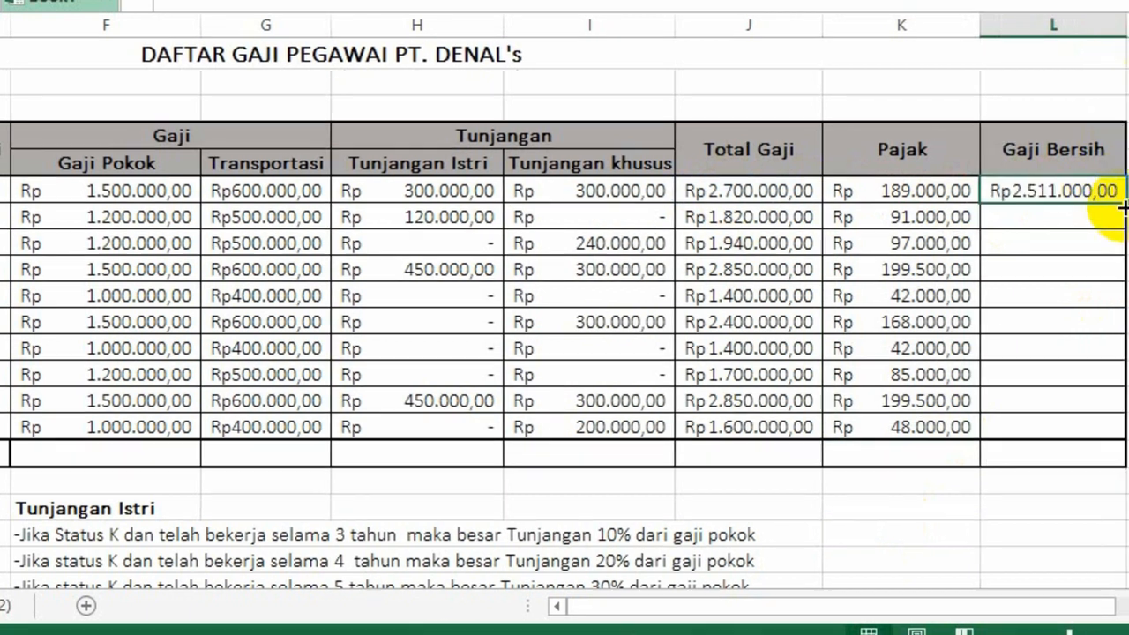
left_click_drag(1122, 204, 1103, 440)
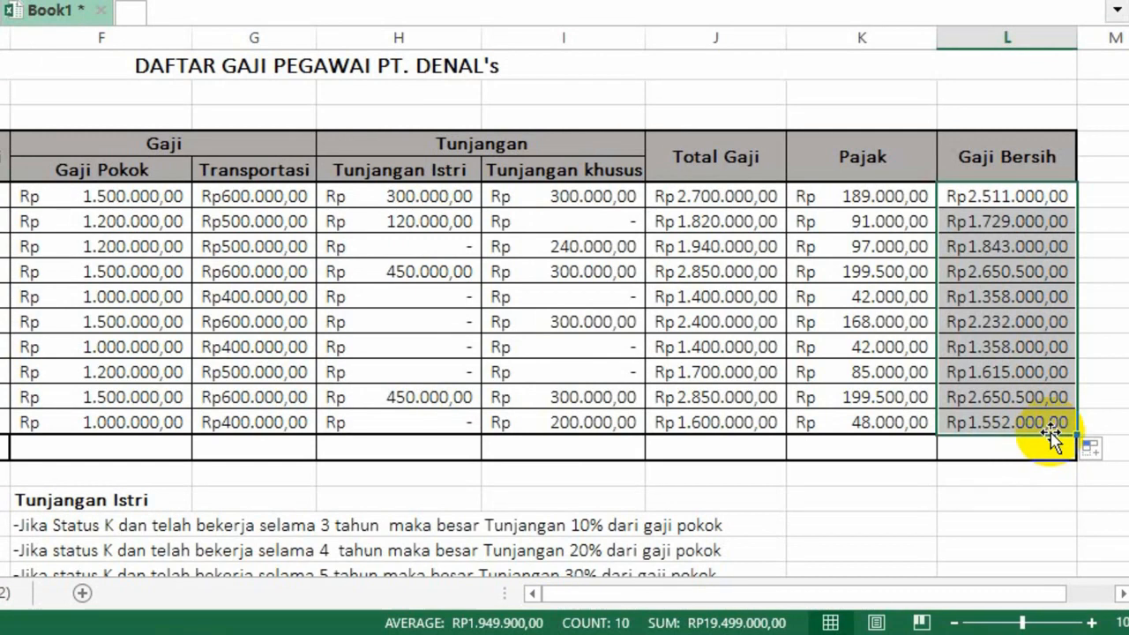
- Sum Gaji Pokok in the Total row with =SUM(F6:F15) in F16 and copy the formula across to L16
left_click(80, 451)
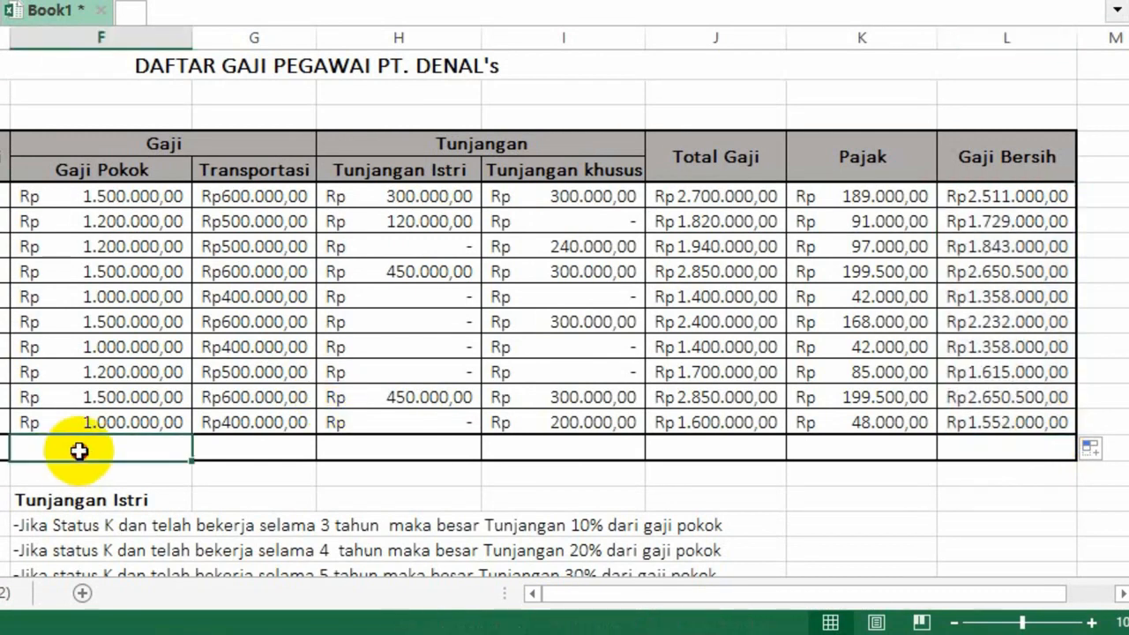
type("=S")
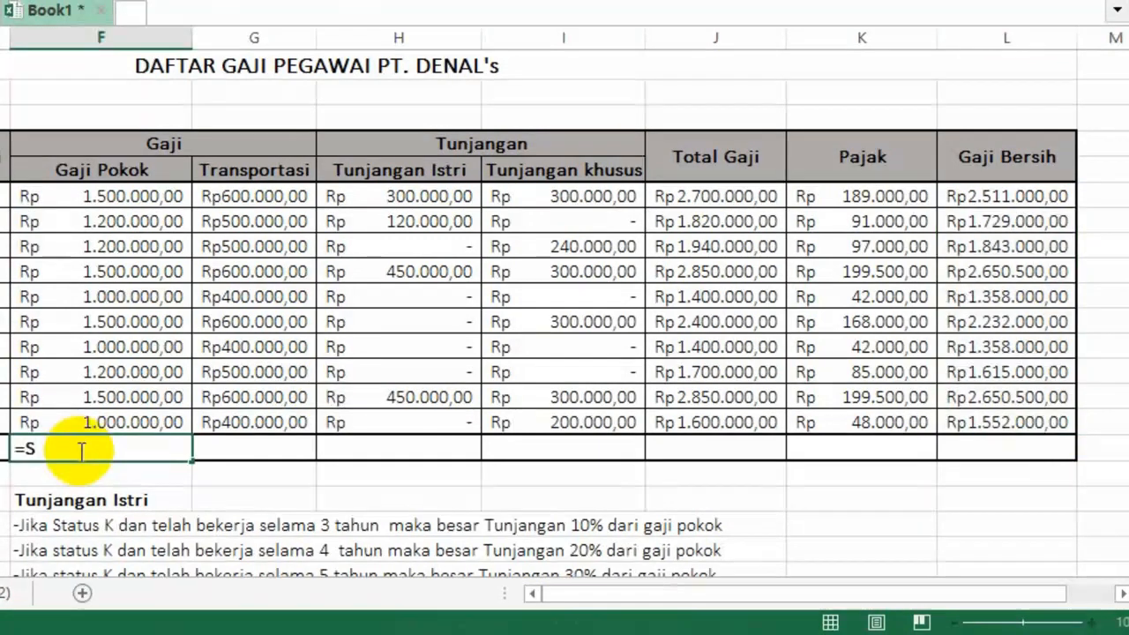
type("UM(")
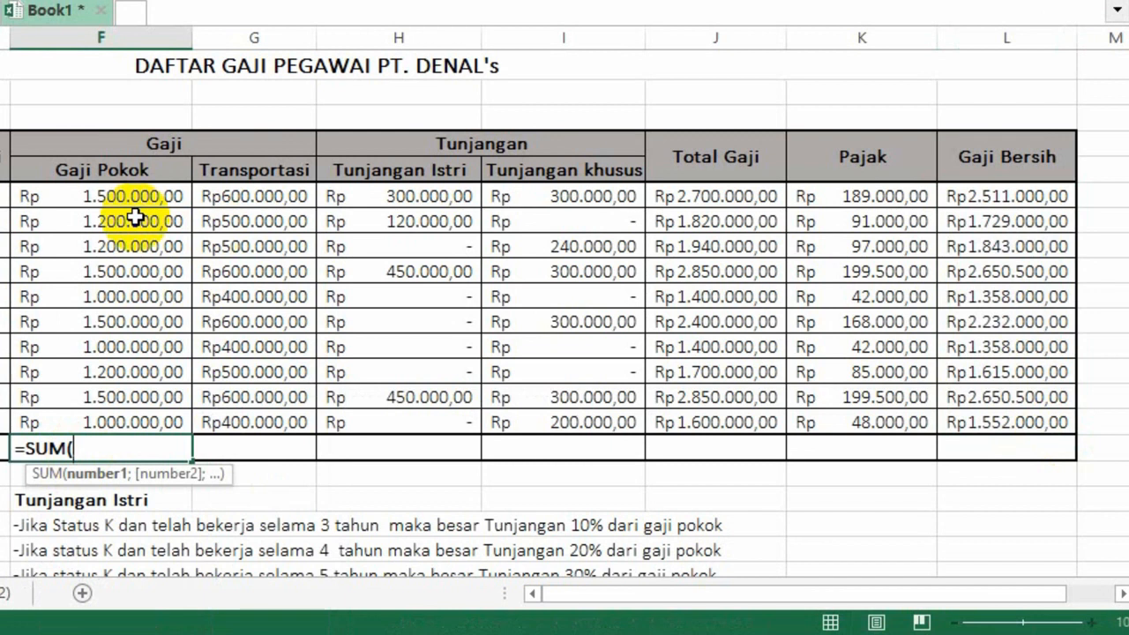
left_click_drag(120, 199, 128, 425)
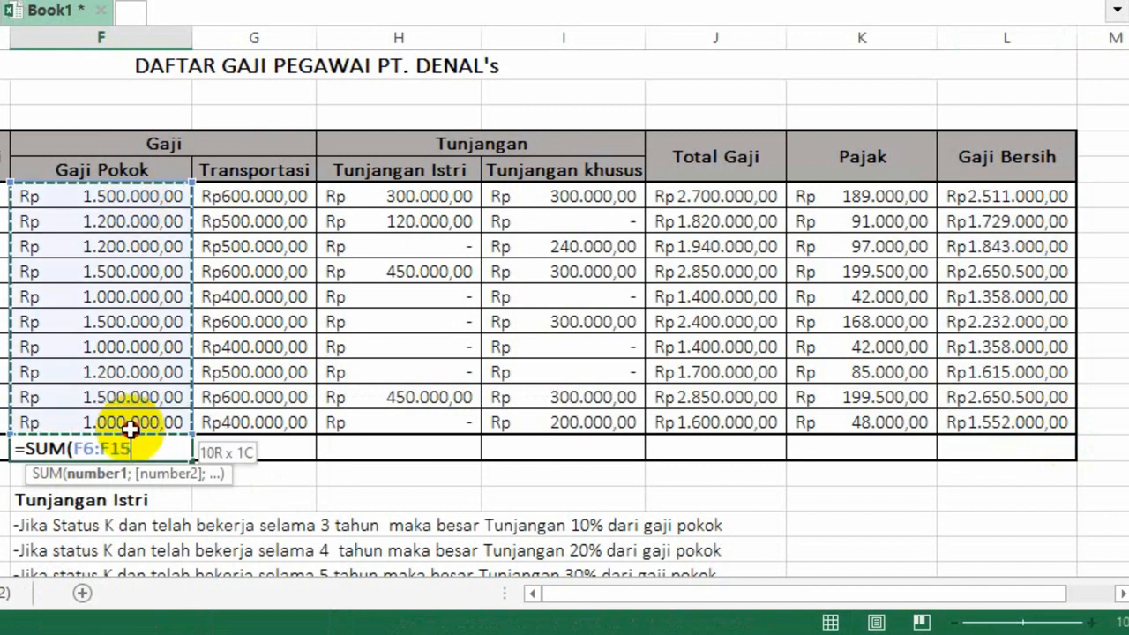
key("Return")
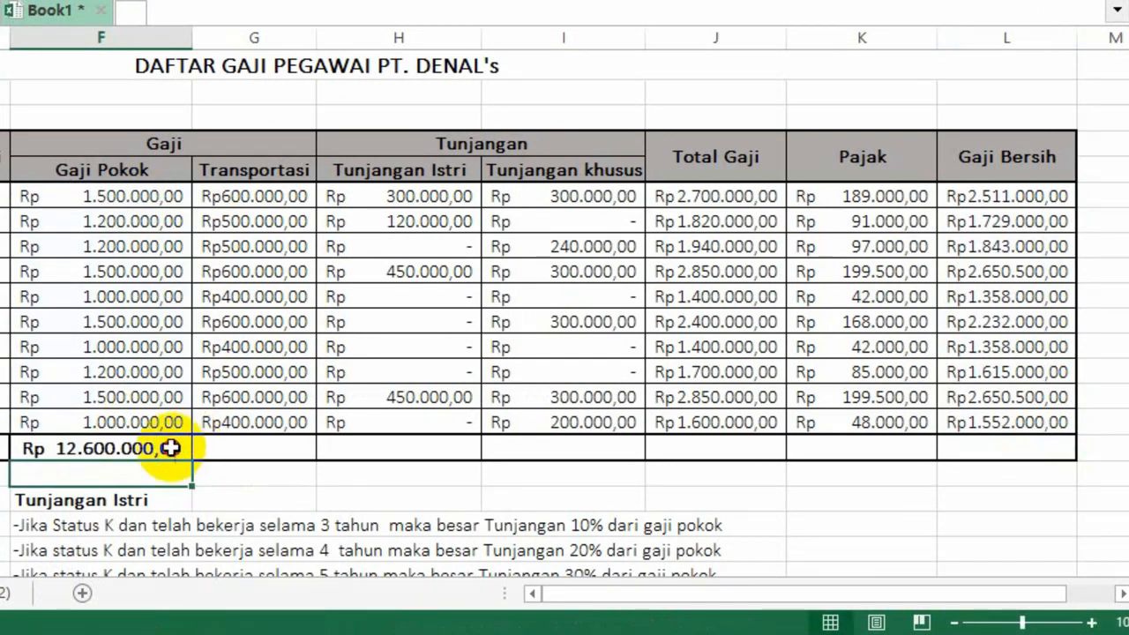
left_click(172, 448)
left_click_drag(192, 461, 1036, 450)
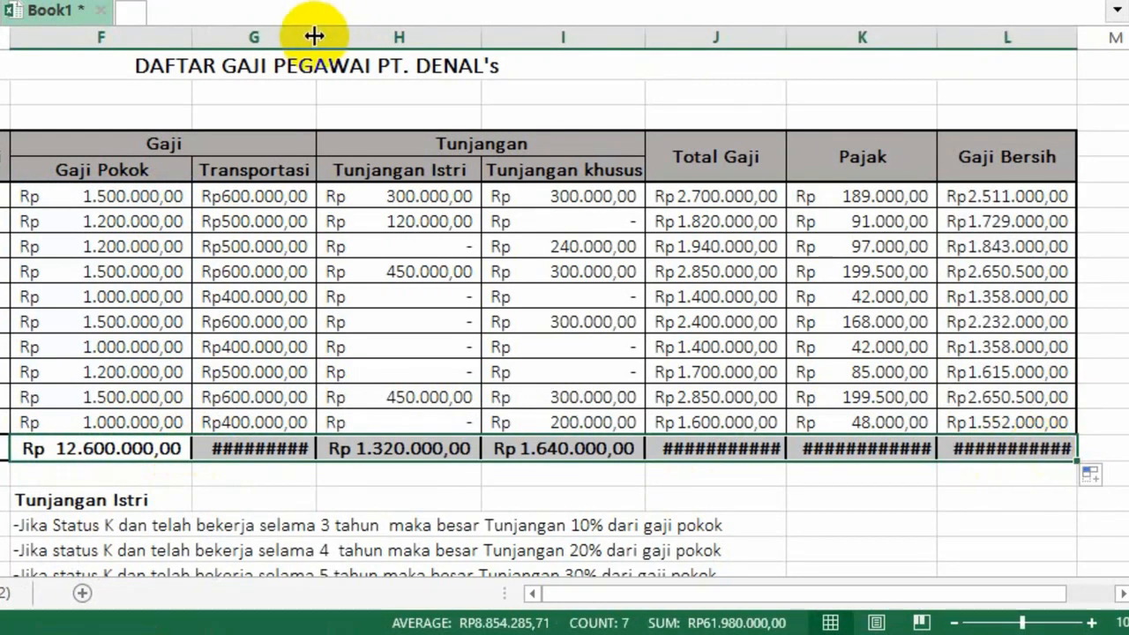
- Widen the Transportasi, Total Gaji, Pajak and Gaji Bersih columns so their row 16 totals display in full
left_click_drag(316, 36, 375, 40)
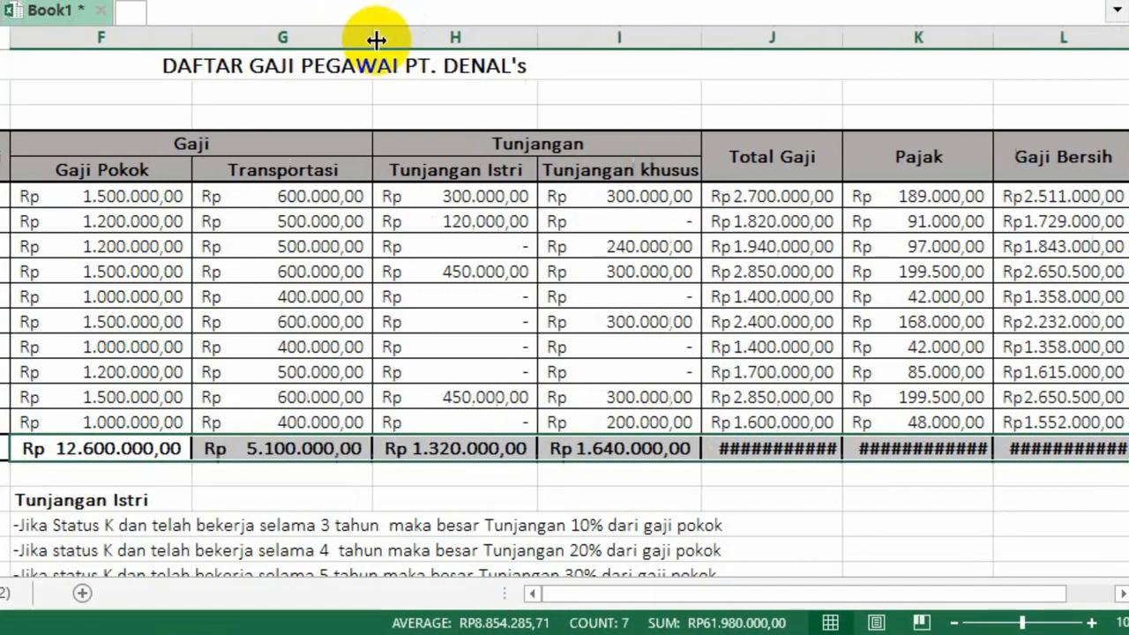
left_click_drag(904, 594, 937, 599)
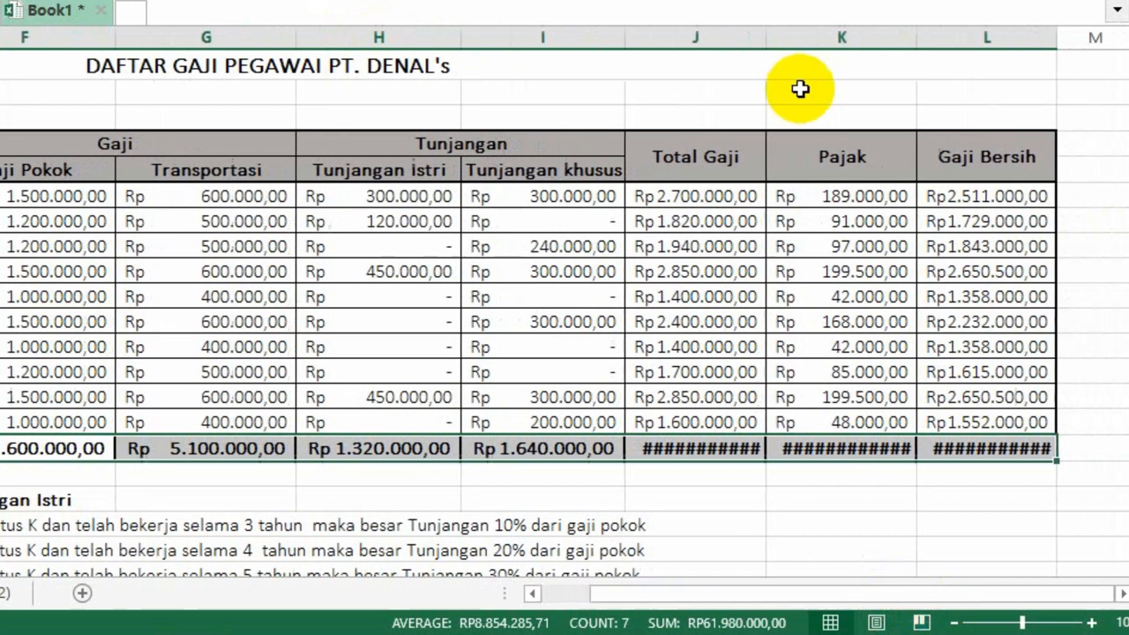
left_click_drag(767, 37, 791, 36)
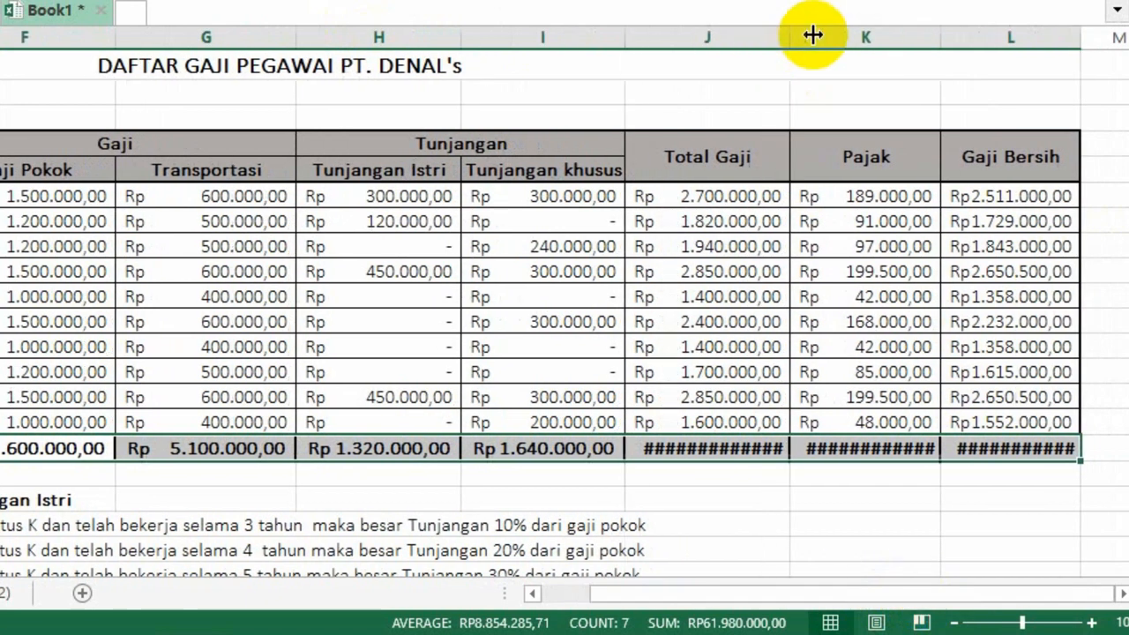
left_click_drag(942, 34, 972, 35)
left_click_drag(791, 40, 807, 42)
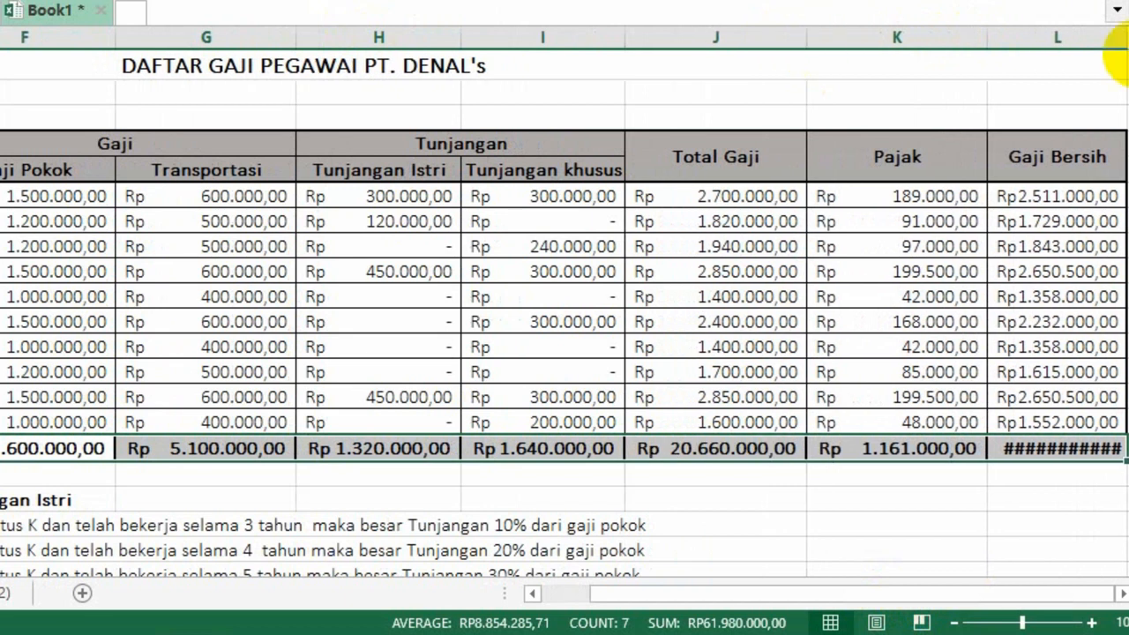
left_click_drag(1123, 37, 1125, 39)
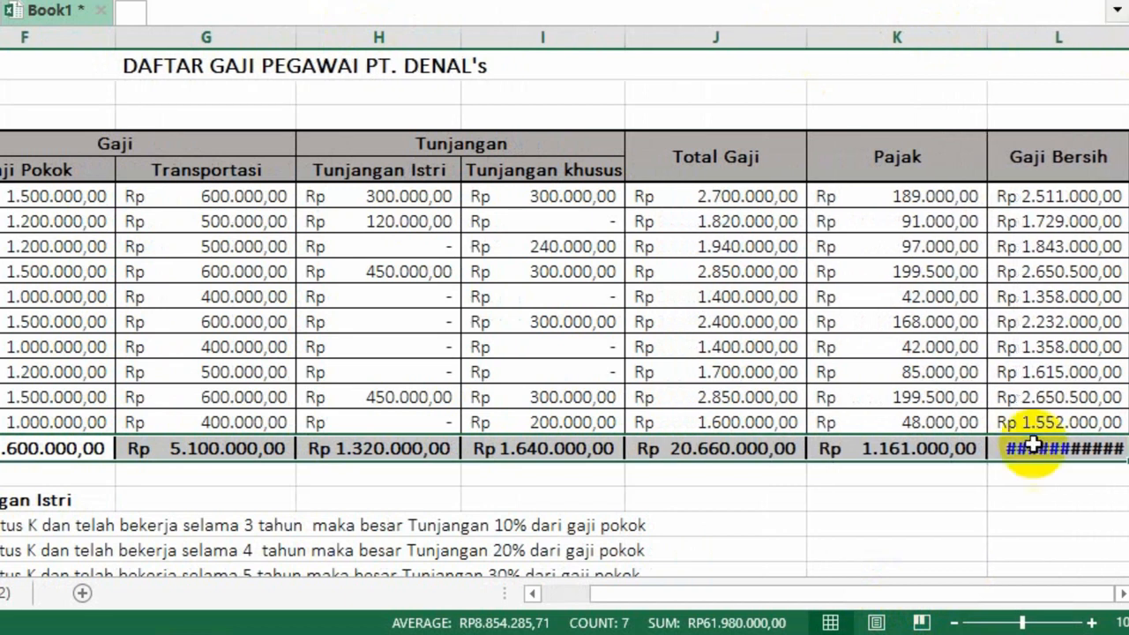
left_click_drag(1001, 593, 1001, 593)
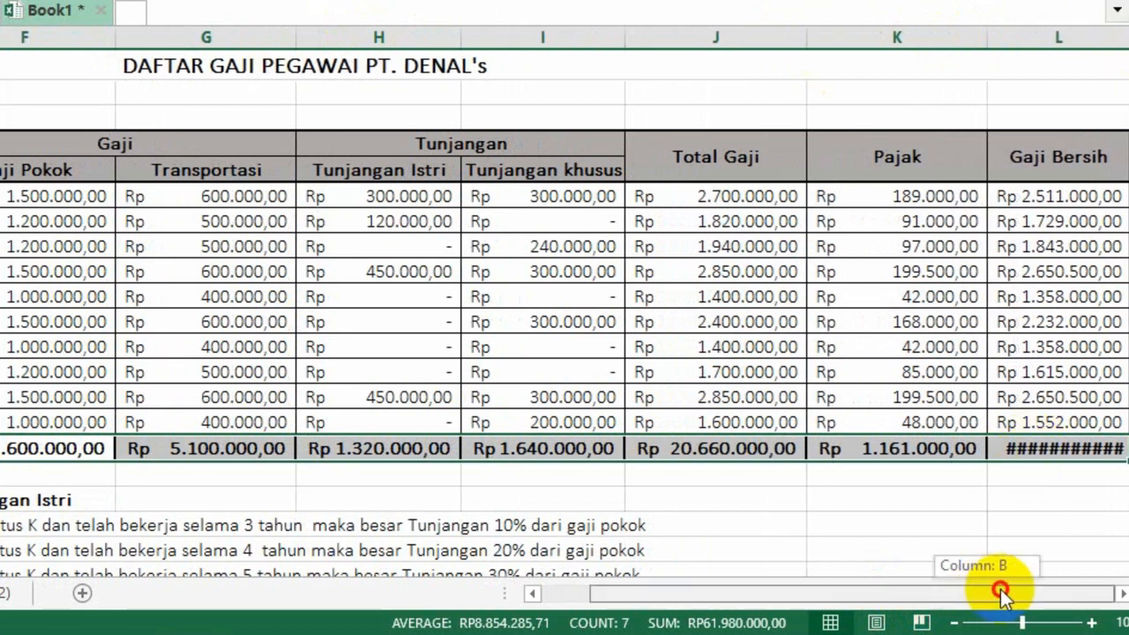
left_click(1121, 595)
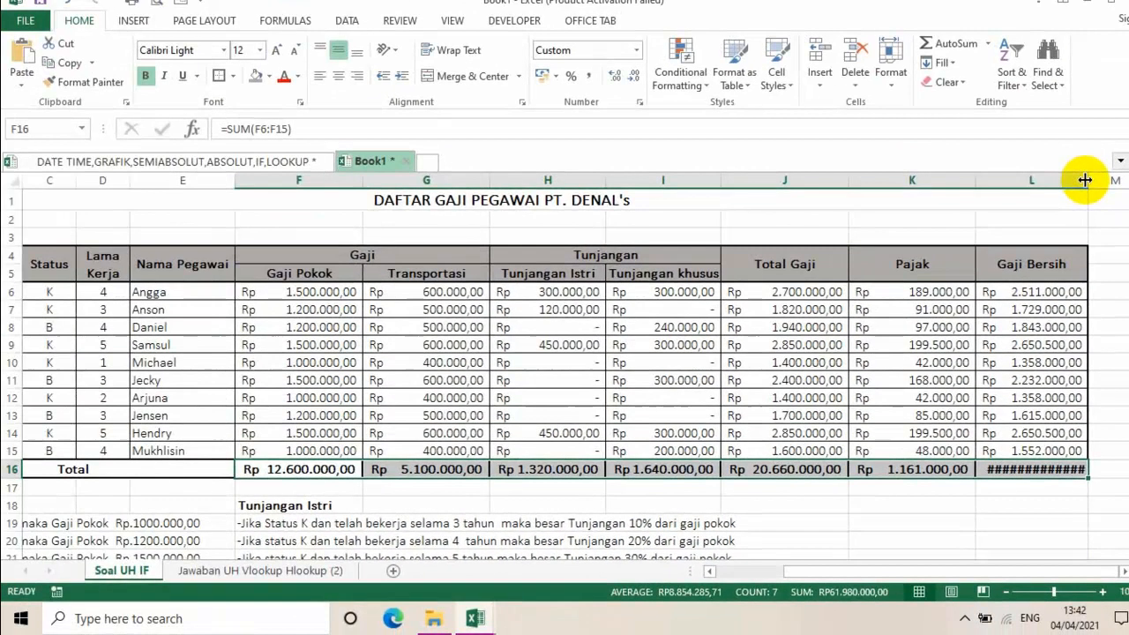
left_click_drag(1082, 148, 1098, 182)
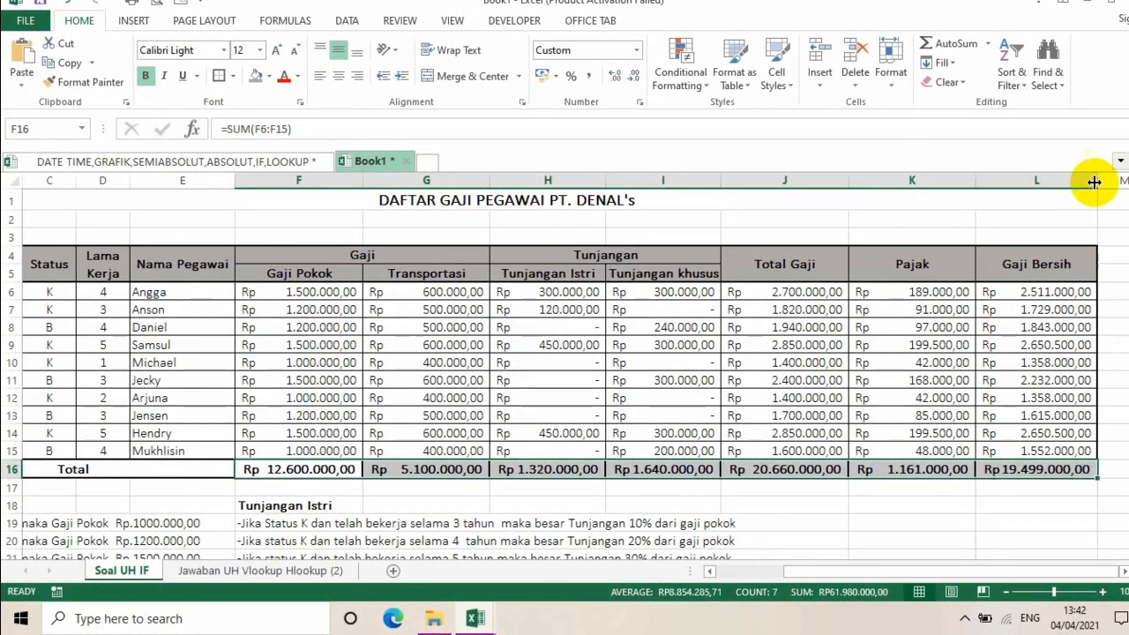
left_click(743, 346)
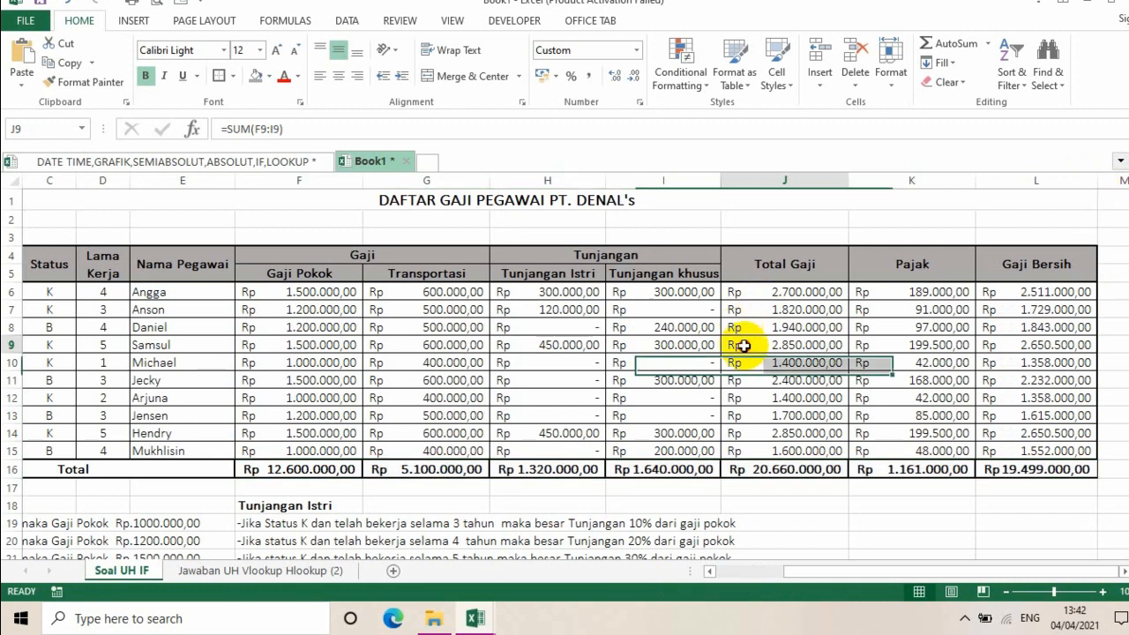
left_click(415, 345)
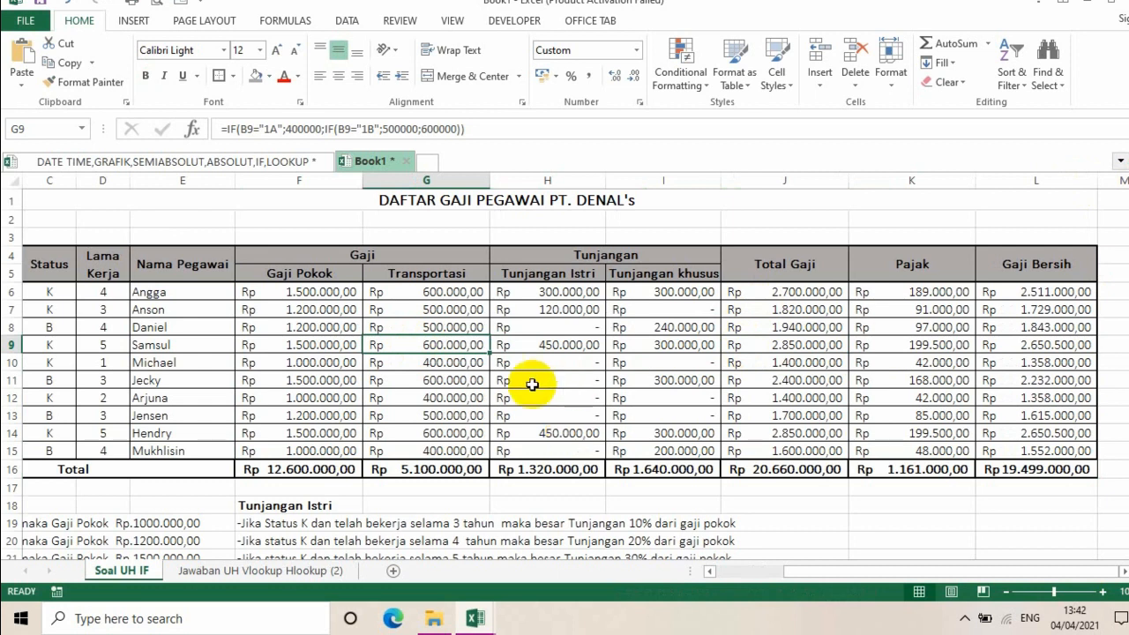
- Check the Jawaban IF answer sheet in the DATE TIME,GRAFIK,SEMIABSOLUT,ABSOLUT,IF,LOOKUP workbook against the completed table and return to Book1
left_click(274, 163)
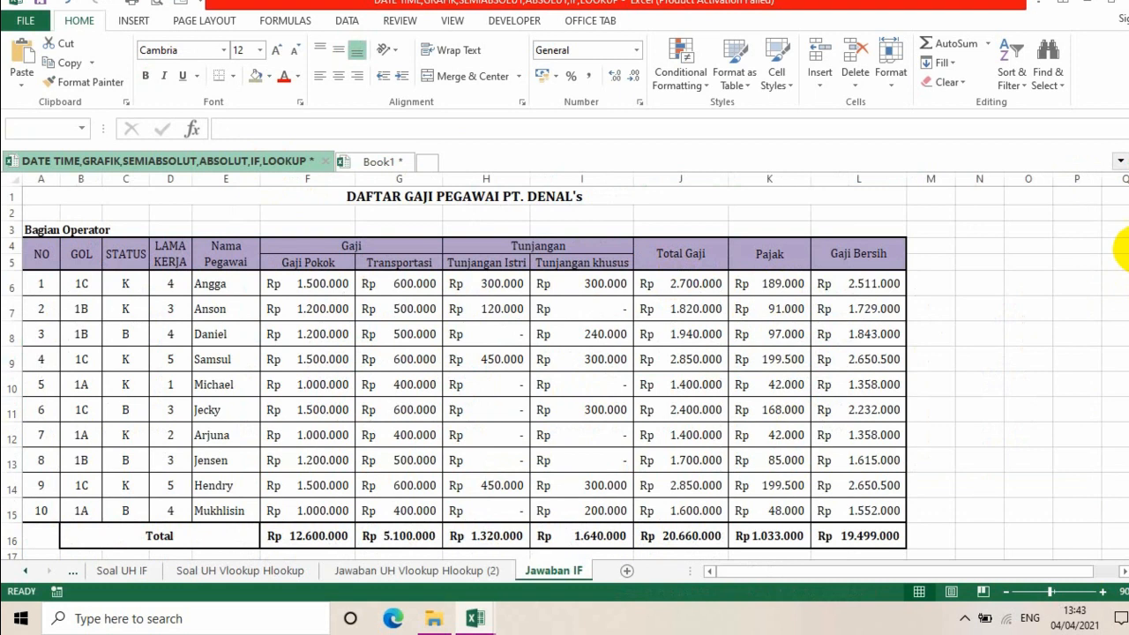
scroll(677, 195, "down", 1)
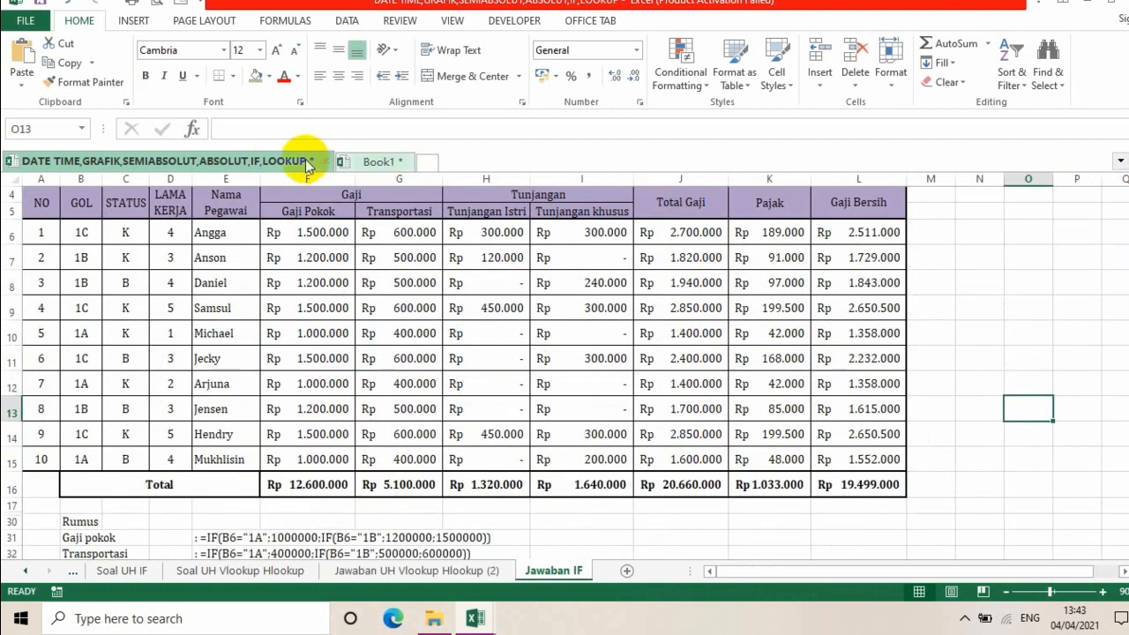
left_click(375, 160)
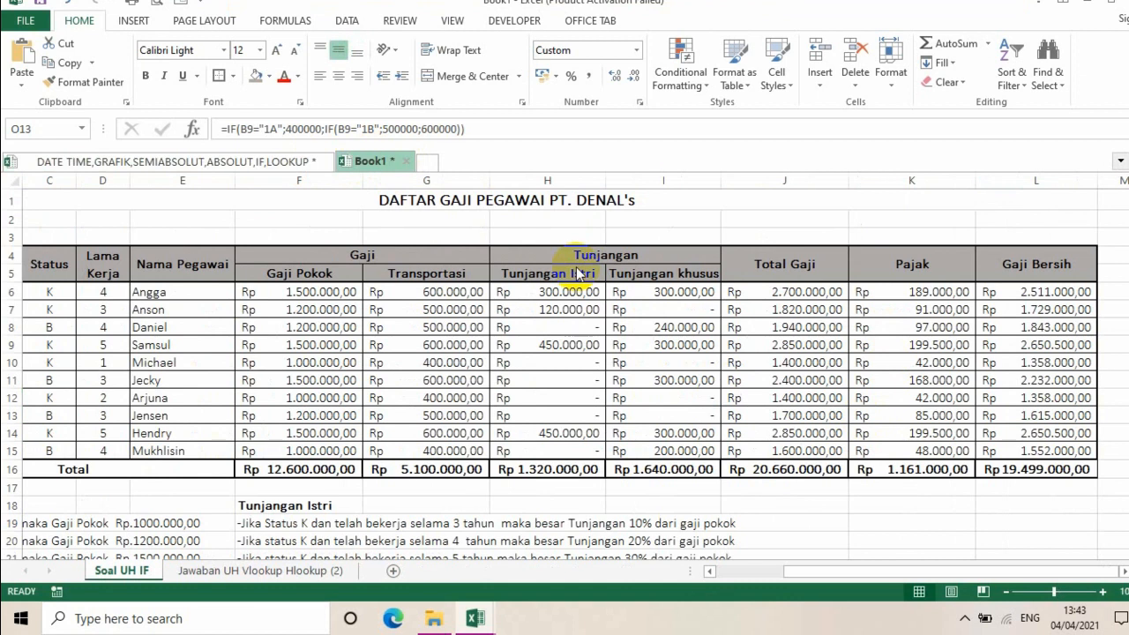
- Compare the Jawaban IF amounts and totals with Book1's payroll table once more, and review its Gaji Bersih formulas and the rules beneath
left_click(264, 163)
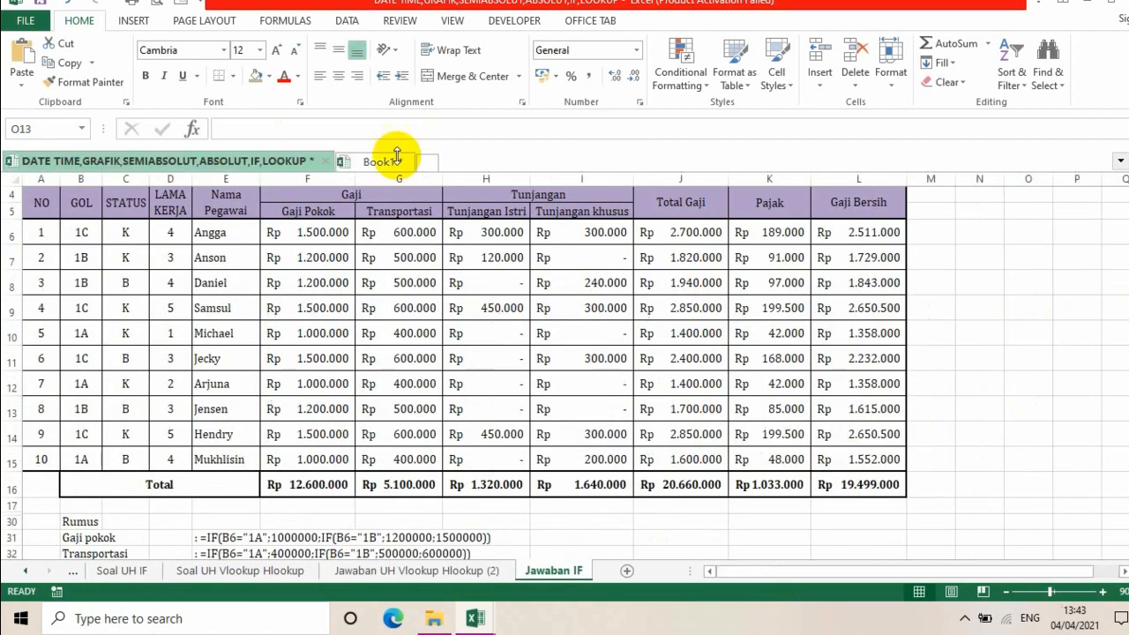
left_click(374, 166)
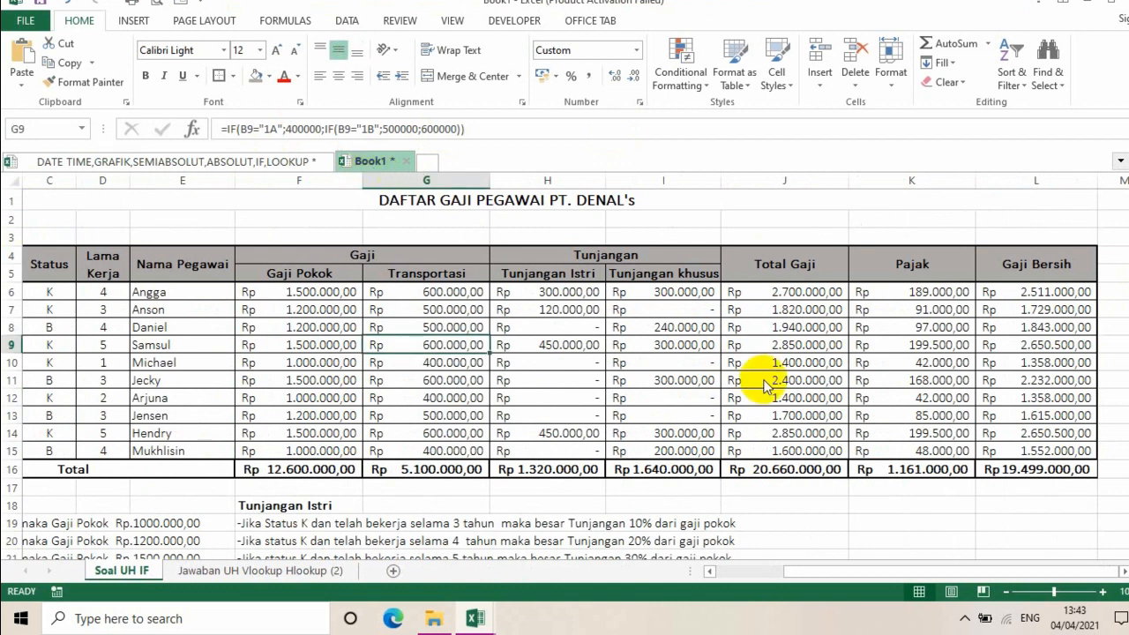
scroll(1122, 287, "down", 1)
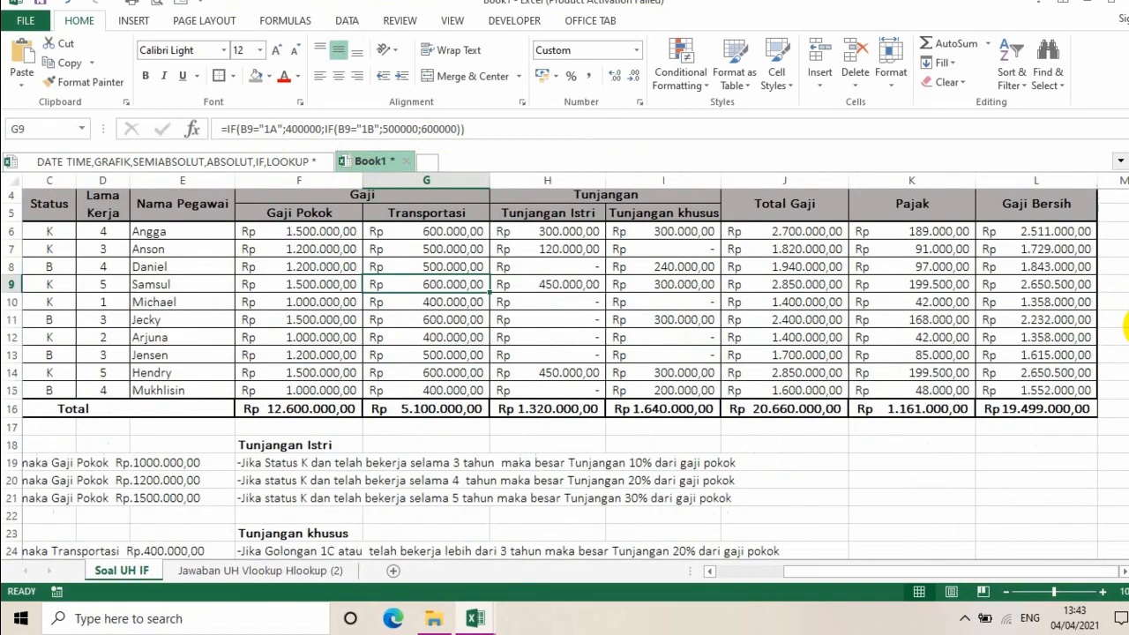
scroll(1125, 328, "down", 1)
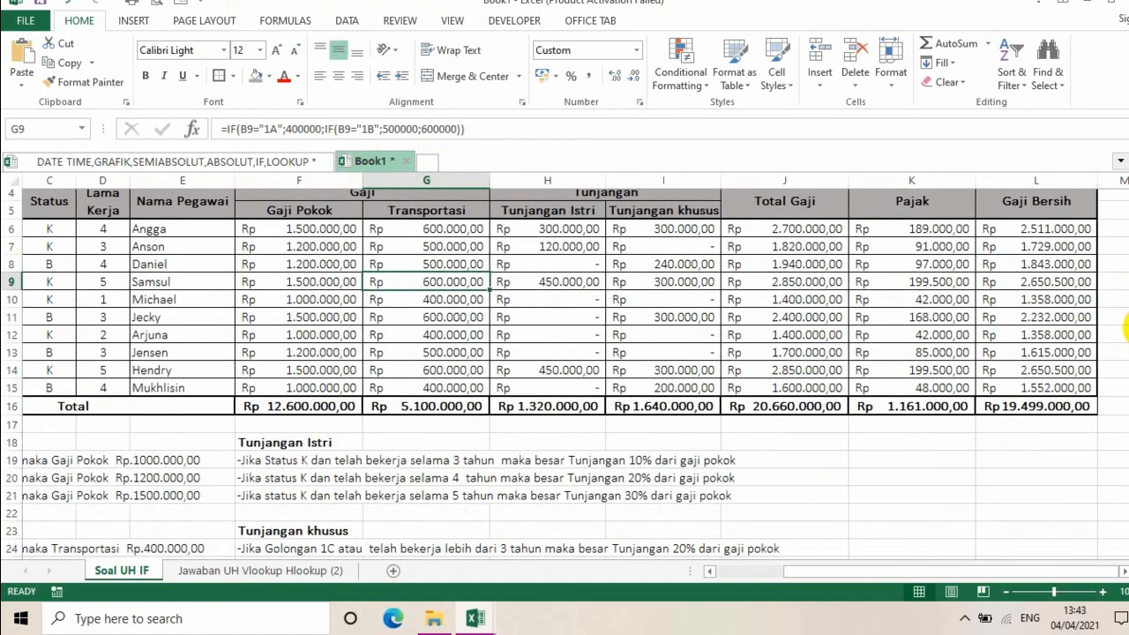
scroll(1125, 329, "up", 1)
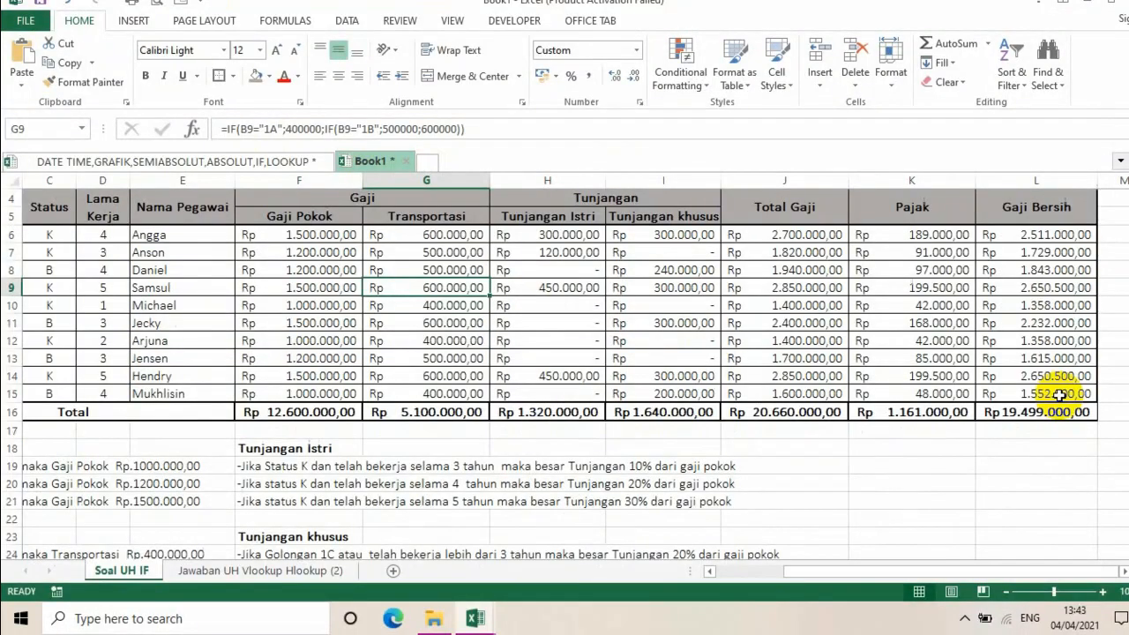
left_click(1059, 394)
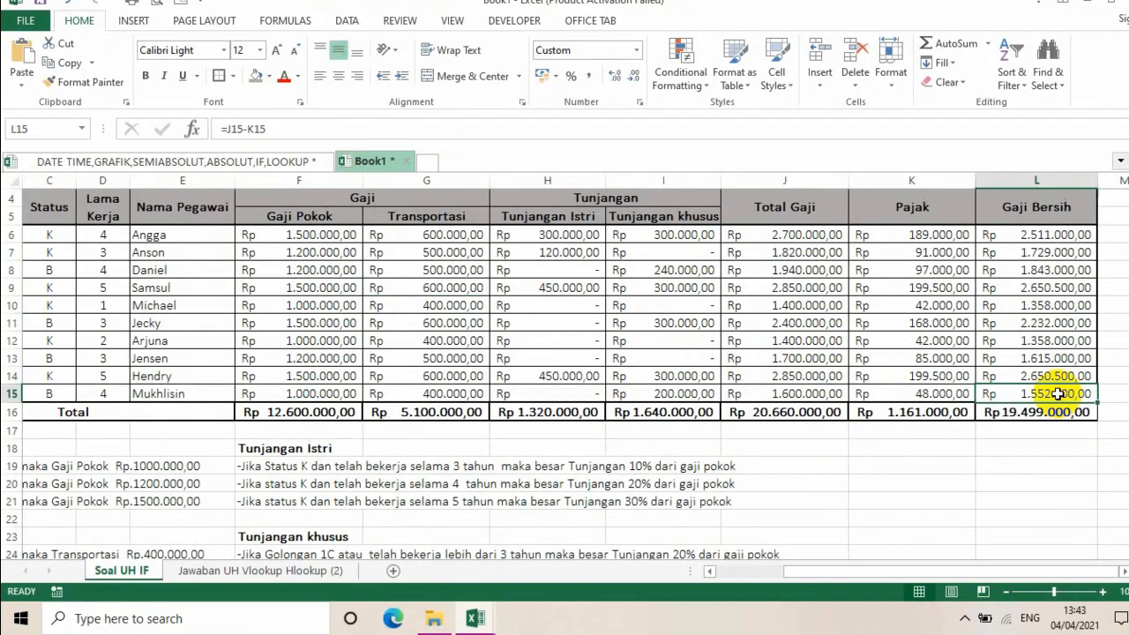
left_click(1052, 357)
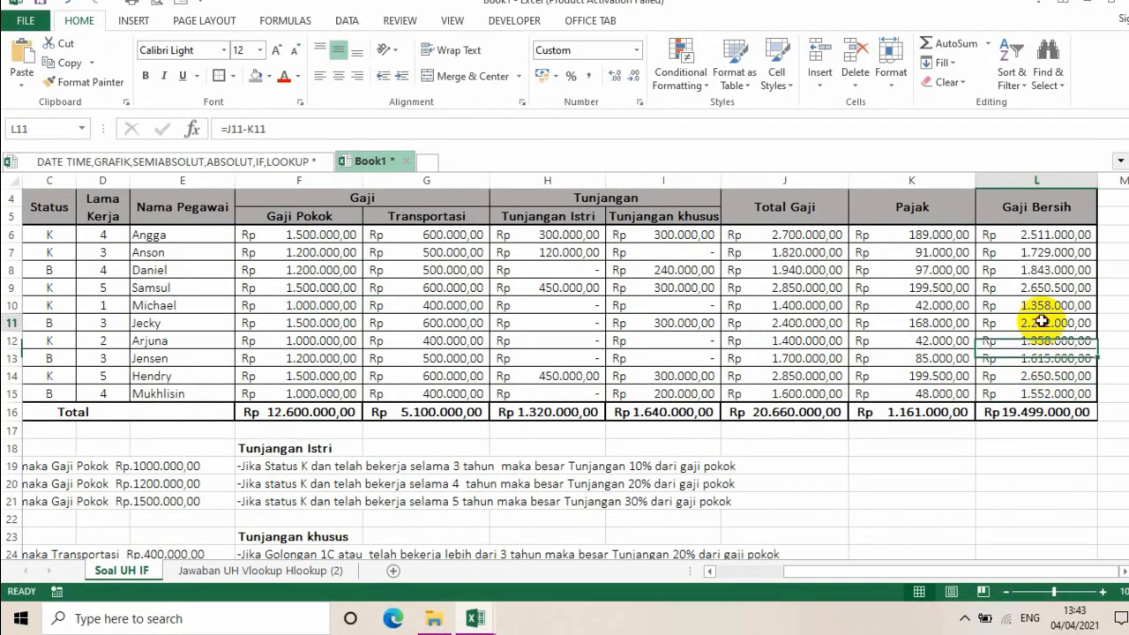
left_click(1041, 322)
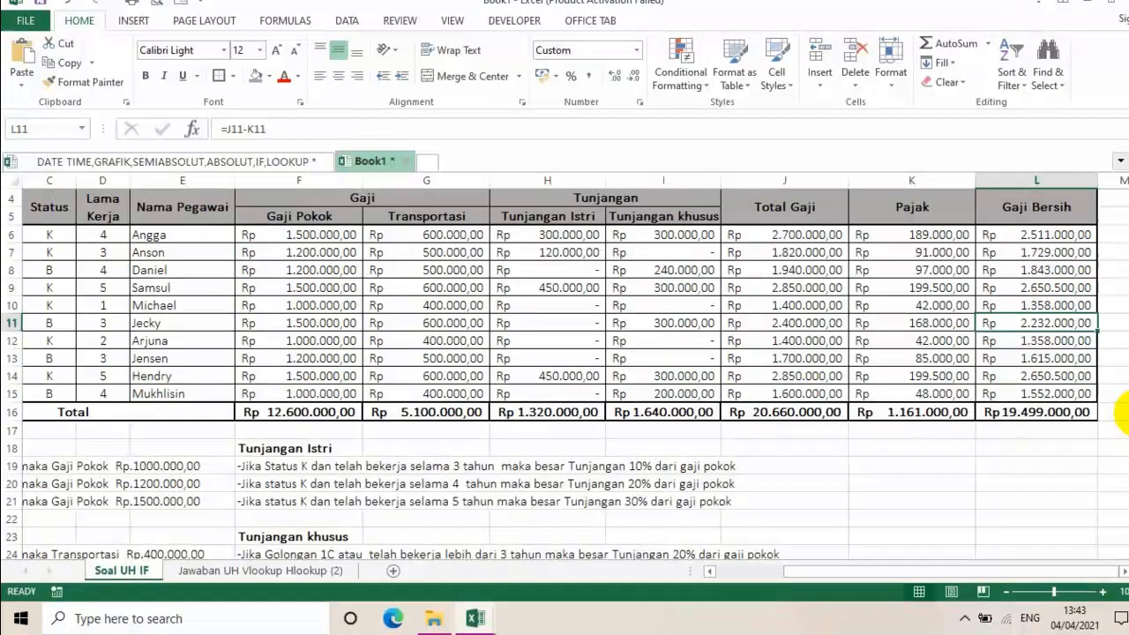
scroll(1124, 413, "up", 1)
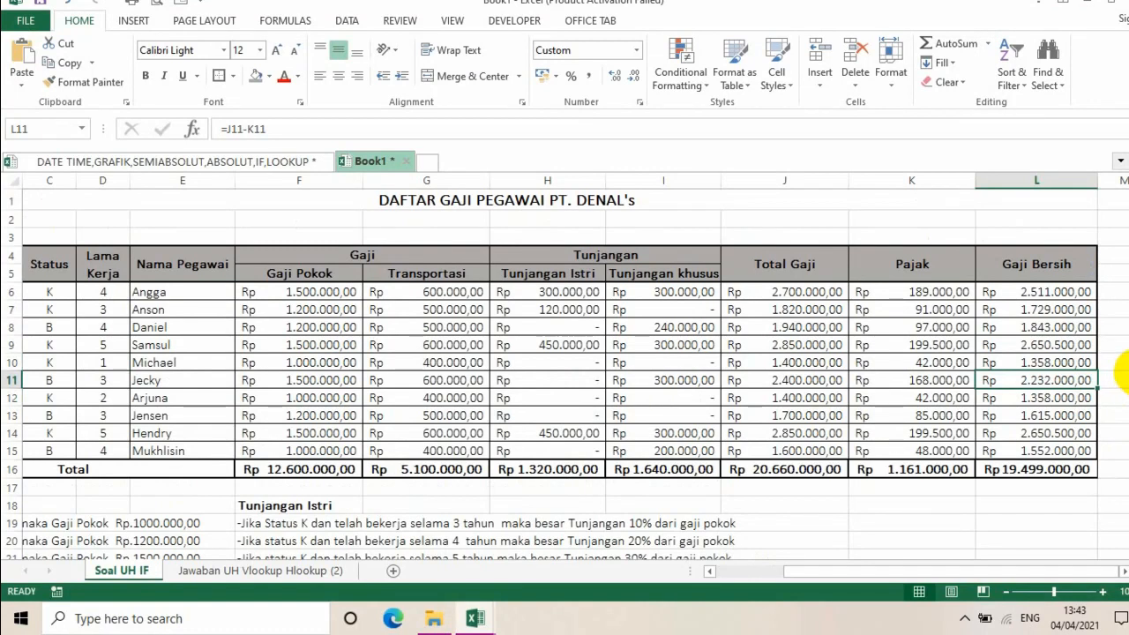
scroll(1123, 379, "down", 3)
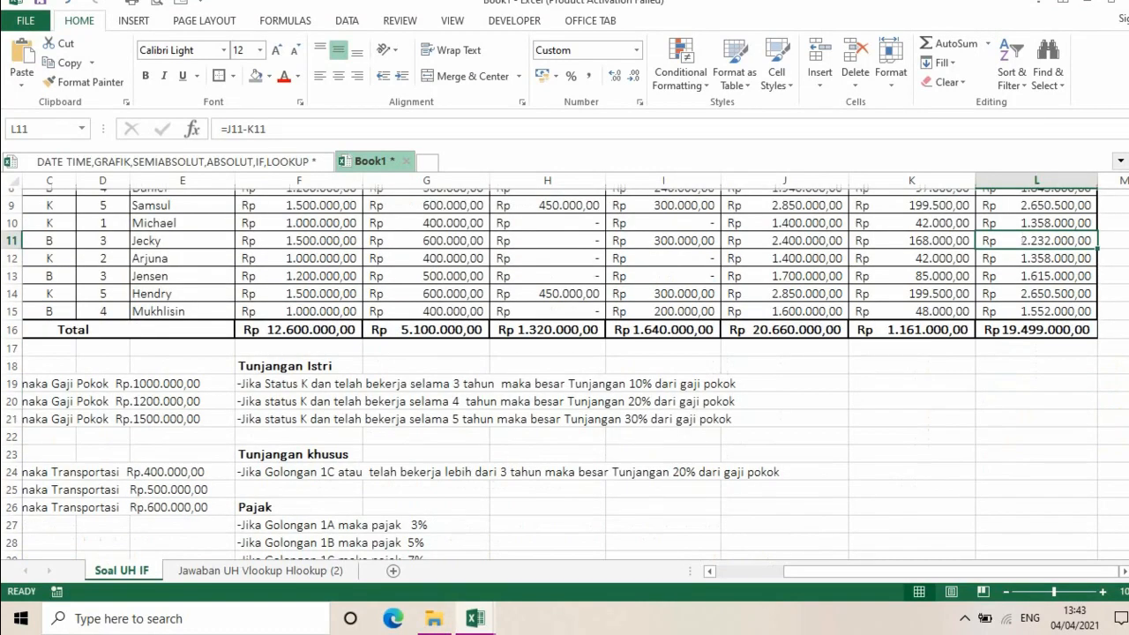
scroll(565, 371, "up", 3)
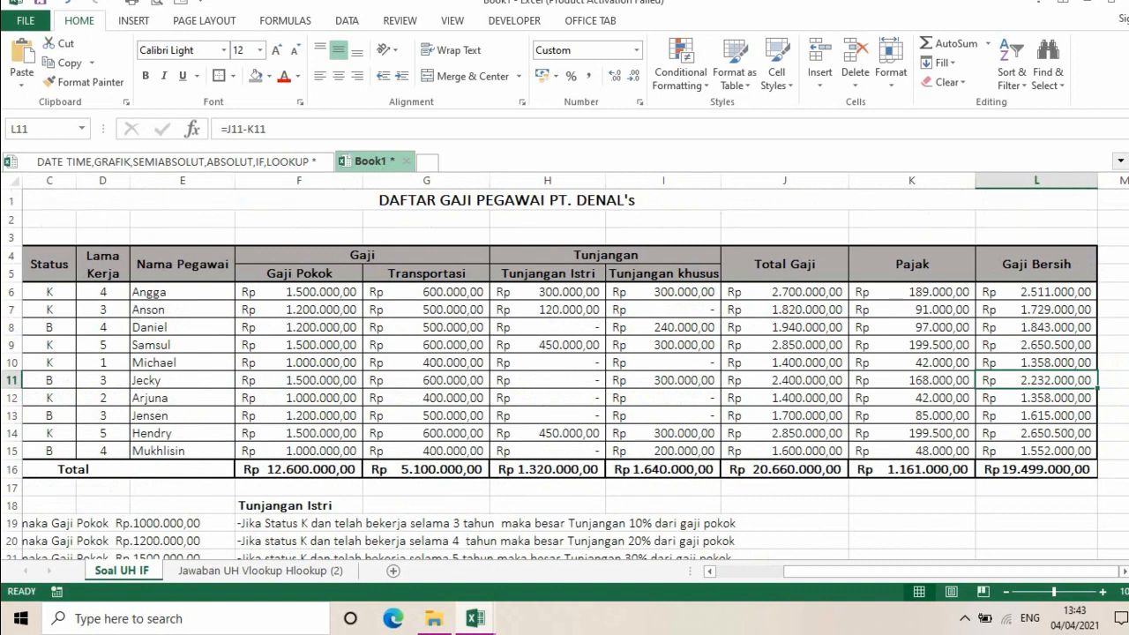